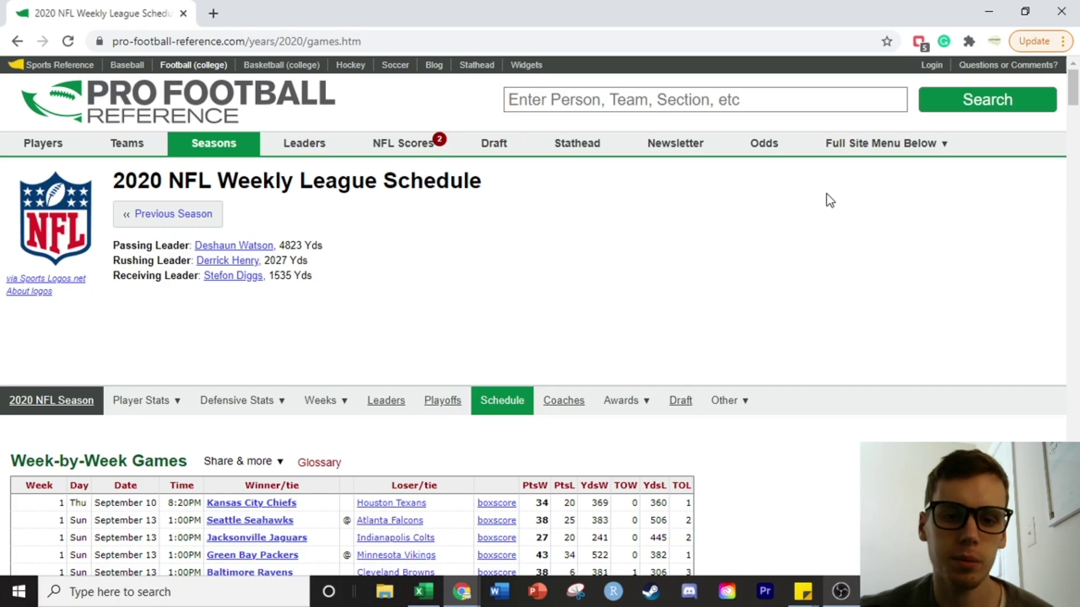
- Examine the Week-by-Week Games table and the available seasons on the 2020 NFL Weekly League Schedule page
scroll(826, 202, "down", 7)
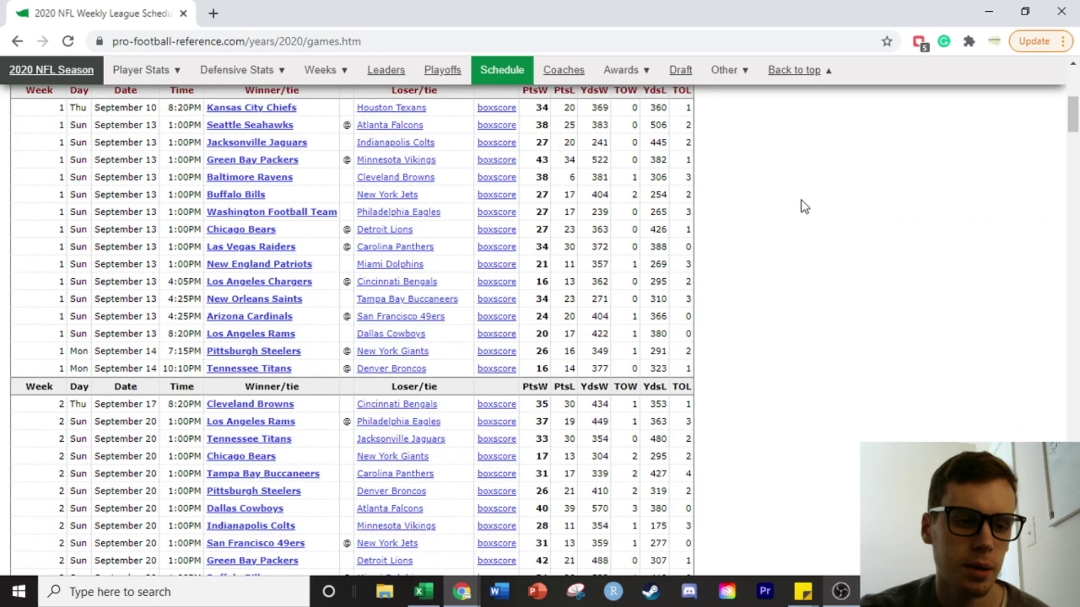
scroll(809, 202, "up", 7)
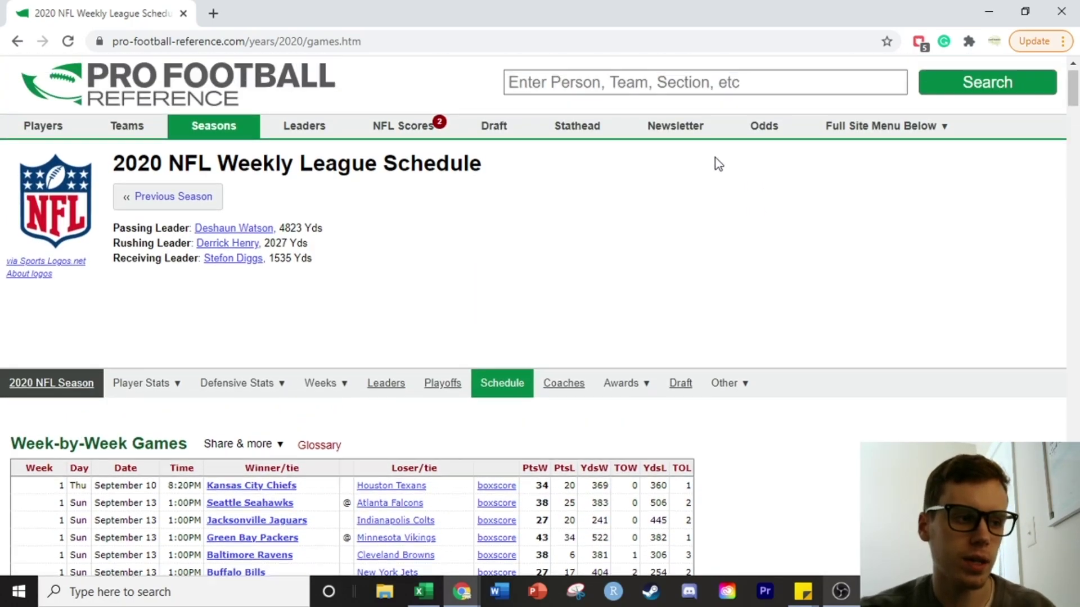
scroll(634, 175, "down", 2)
scroll(595, 185, "up", 2)
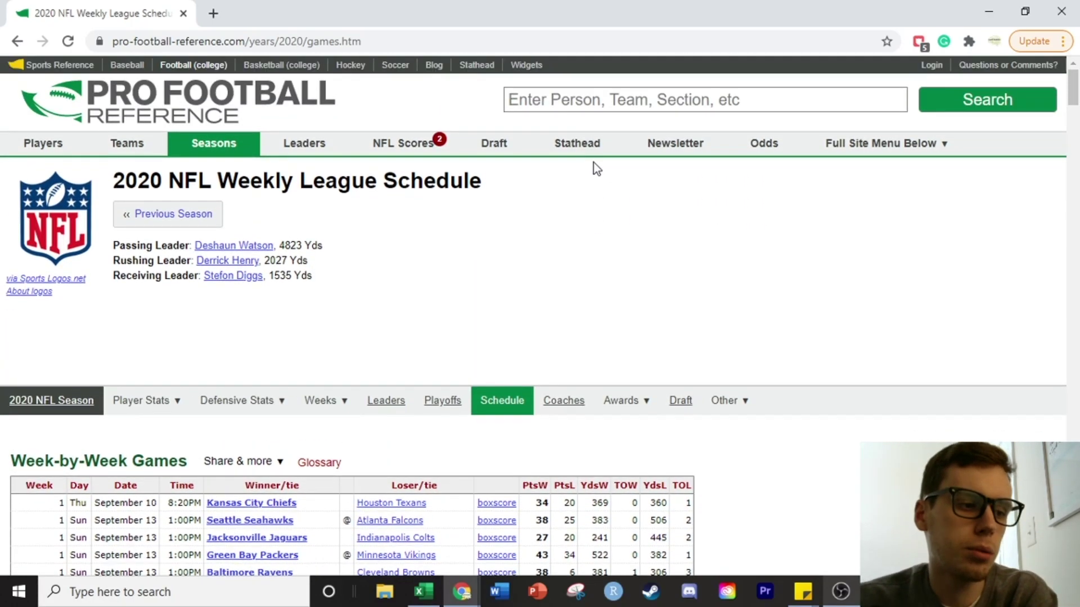
scroll(595, 163, "down", 4)
scroll(504, 205, "up", 4)
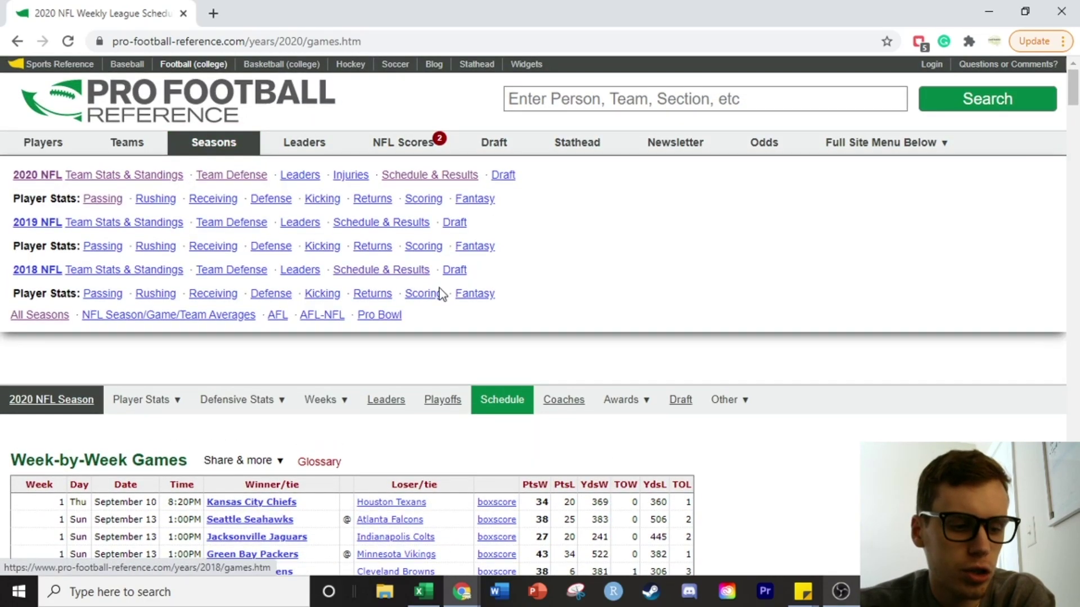
scroll(516, 257, "down", 3)
scroll(518, 254, "down", 3)
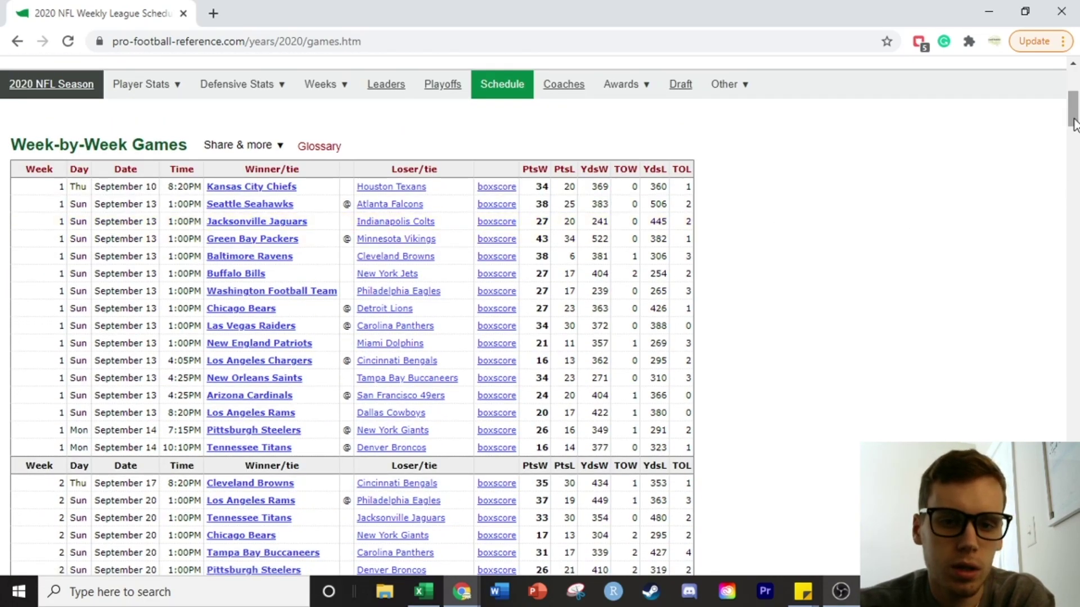
scroll(1075, 95, "up", 6)
mouse_move(1075, 95)
left_mouse_down()
mouse_move(1049, 392)
mouse_move(1073, 64)
mouse_move(1075, 116)
left_mouse_up()
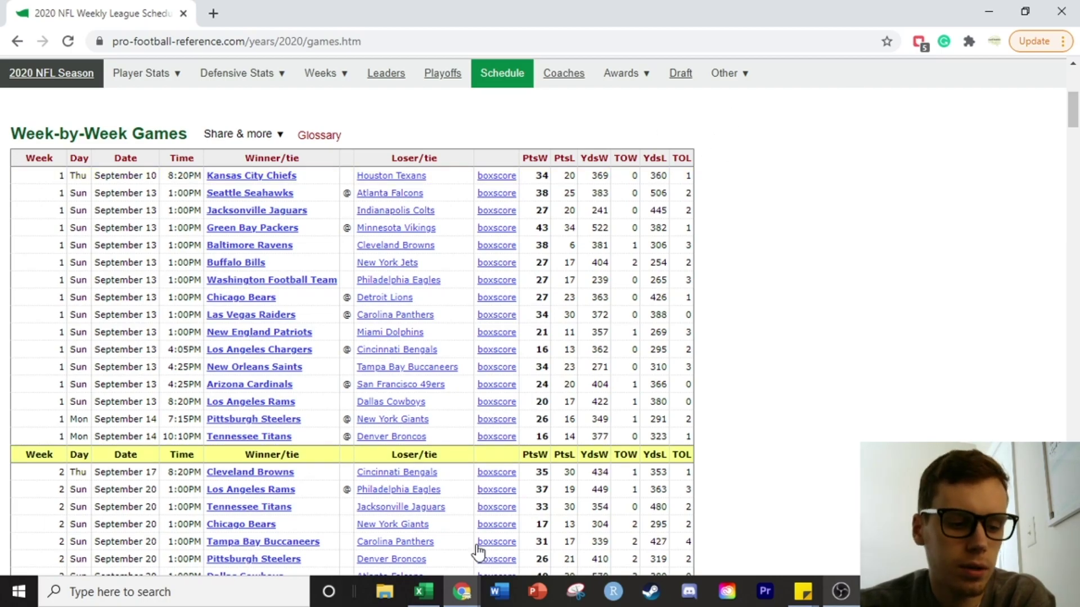
- Switch to the Super Bowl Sims workbook in Excel and view the first rows of the Data sheet
left_click(425, 592)
scroll(876, 407, "up", 4)
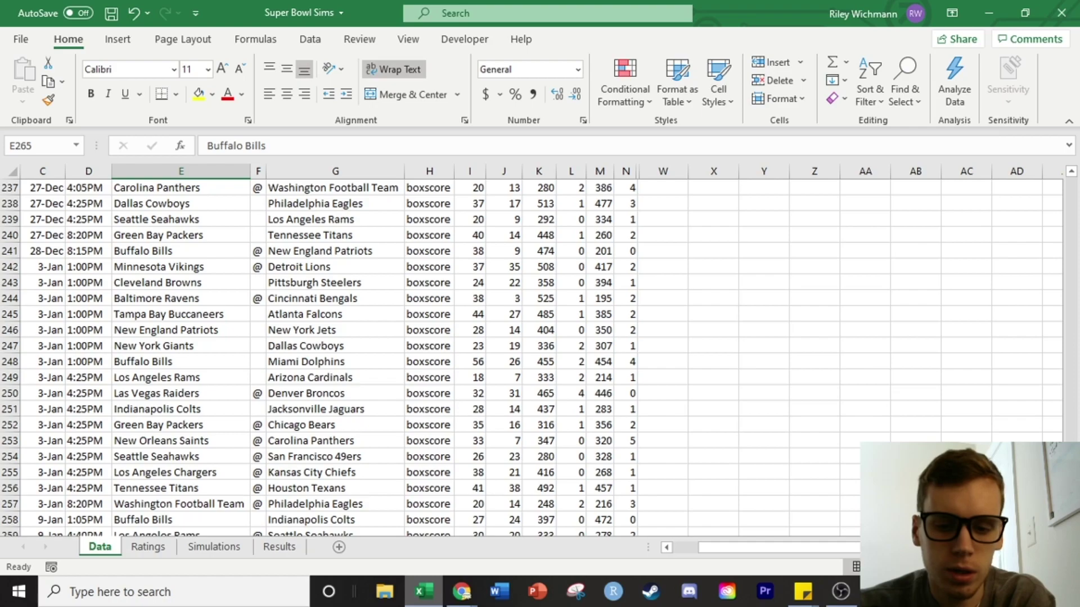
left_click_drag(1071, 472, 1074, 174)
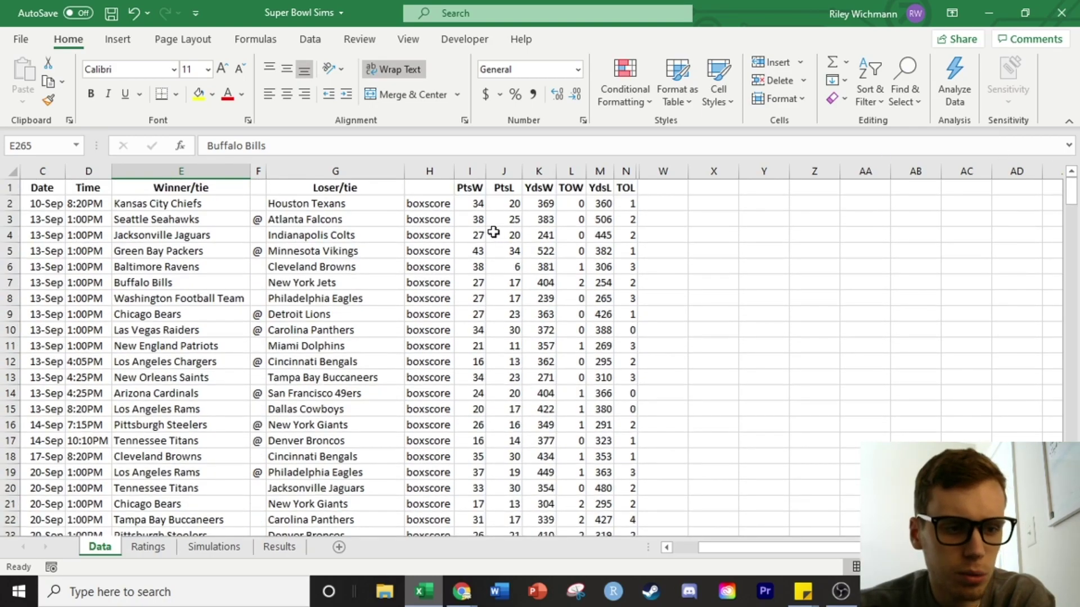
scroll(459, 230, "down", 1)
scroll(388, 211, "up", 1)
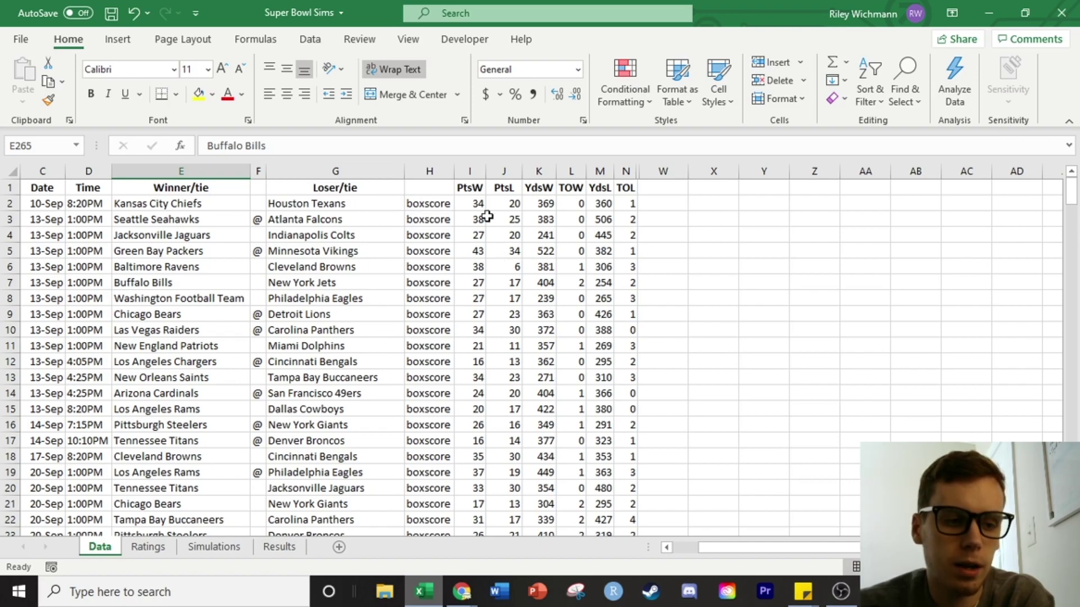
- Examine the PtsW, PtsL, Winner/tie and Loser/tie columns on the Data sheet
left_click(475, 171)
left_click(504, 171)
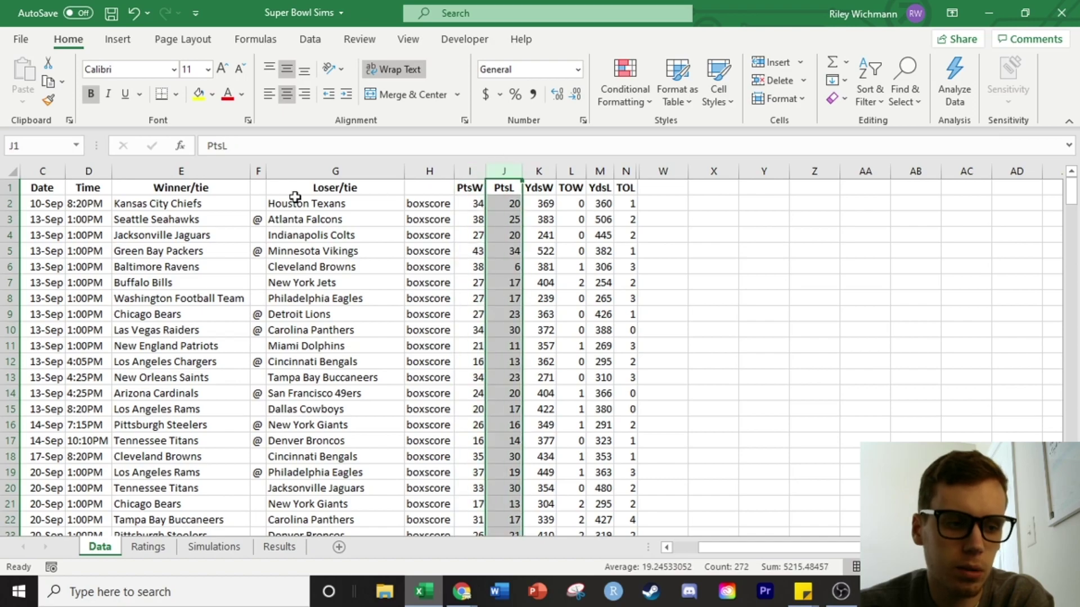
left_click_drag(195, 171, 311, 171)
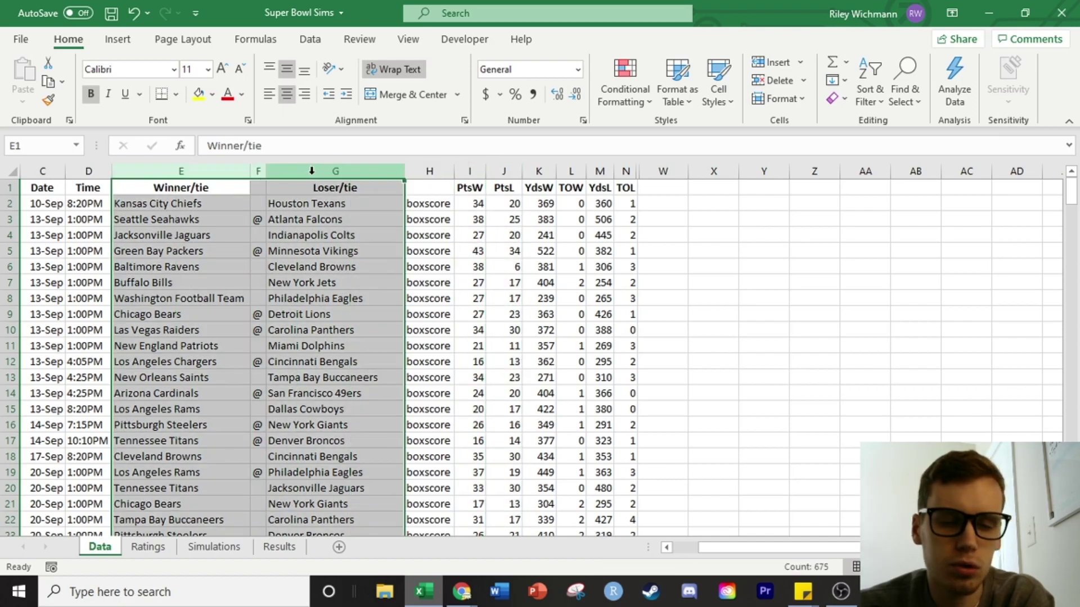
left_click(238, 165)
left_click(323, 171)
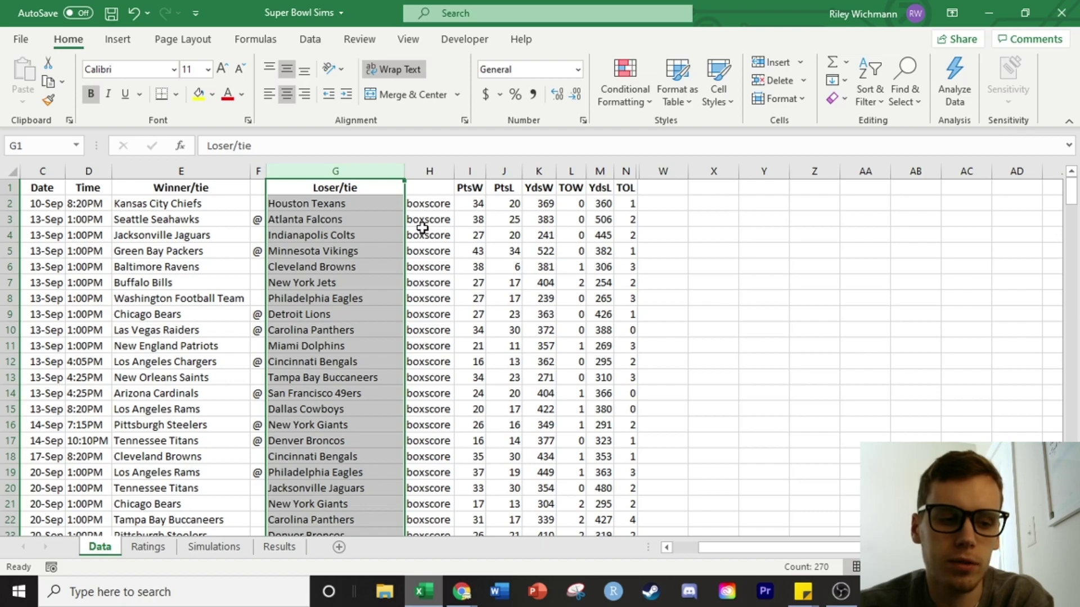
- Open the Ratings sheet and look over the team list with its PF, PA, OFF and DEF columns
left_click(149, 547)
left_click(112, 254)
left_click(110, 206)
scroll(163, 272, "down", 1)
scroll(169, 299, "up", 1)
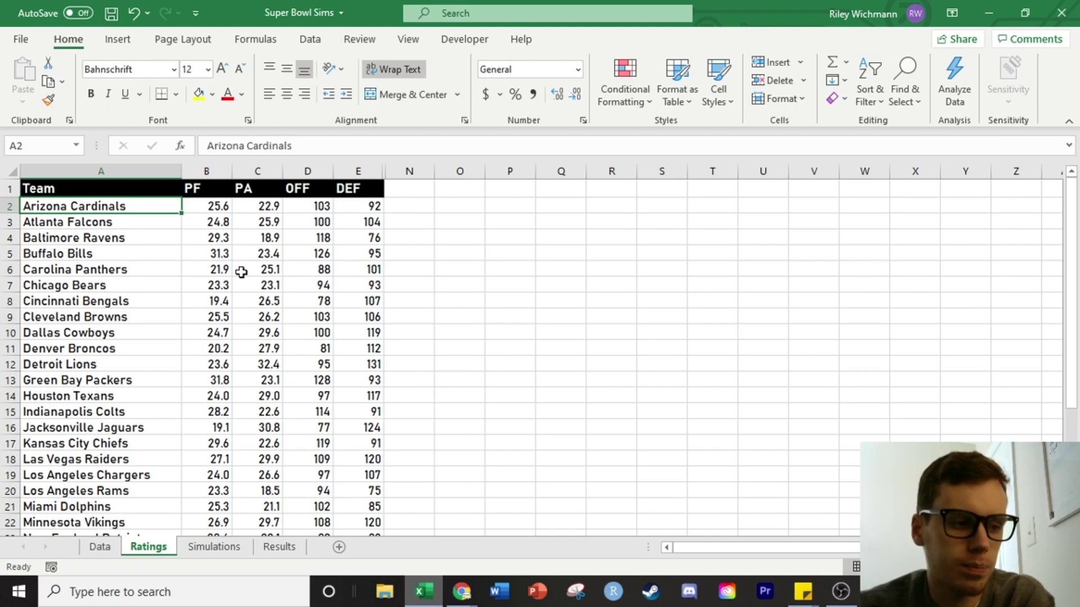
scroll(162, 231, "down", 3)
scroll(169, 234, "up", 3)
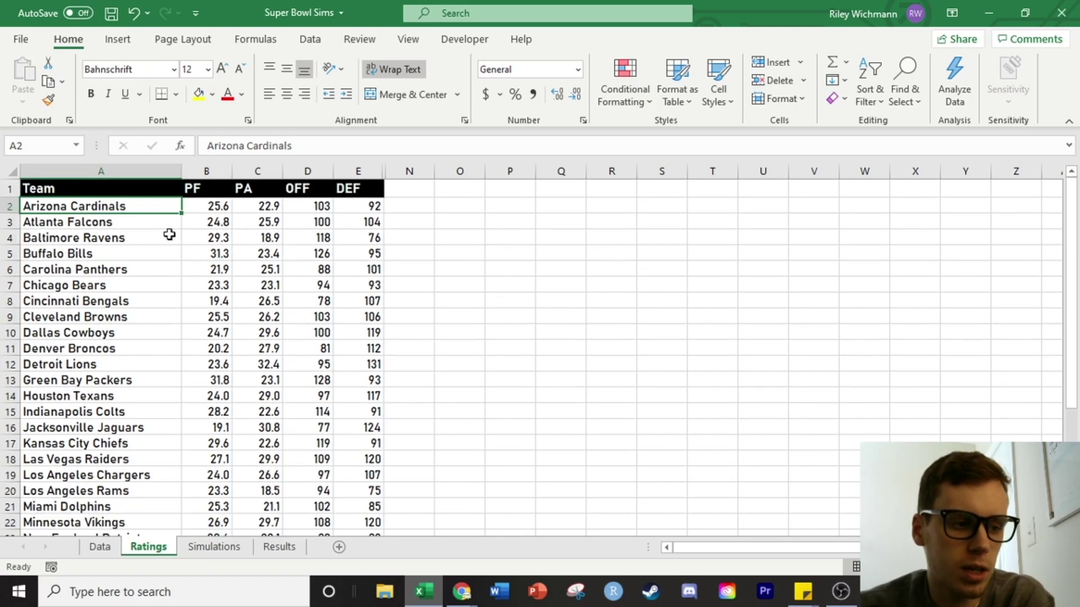
- Inspect the range, criteria and sum range of the first SUMIF in the Arizona Cardinals' PF formula, leaving it unedited
left_click(195, 206)
left_click(265, 207)
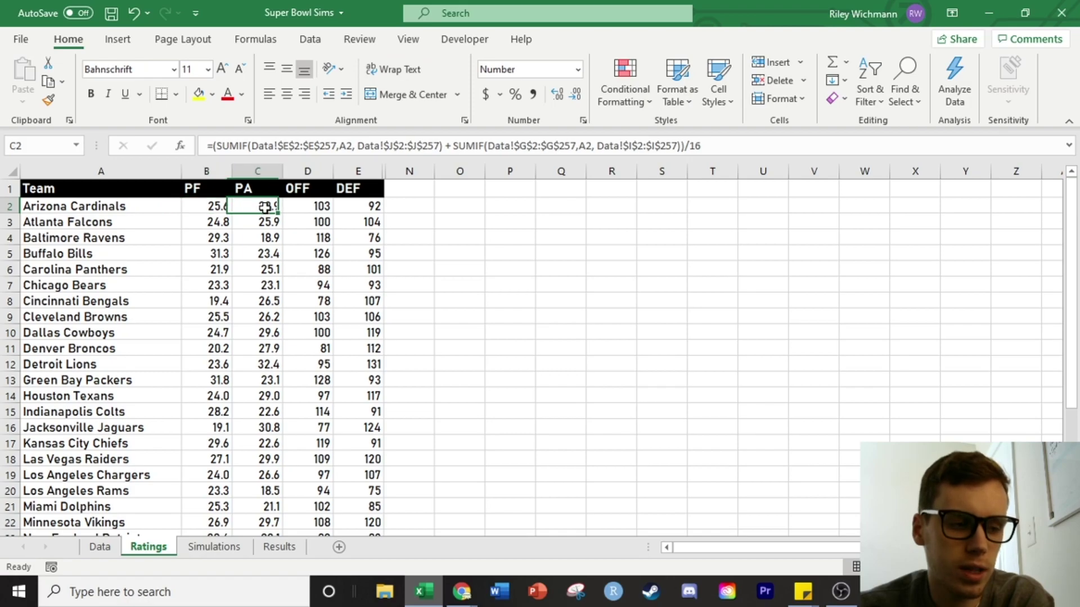
left_click(216, 207)
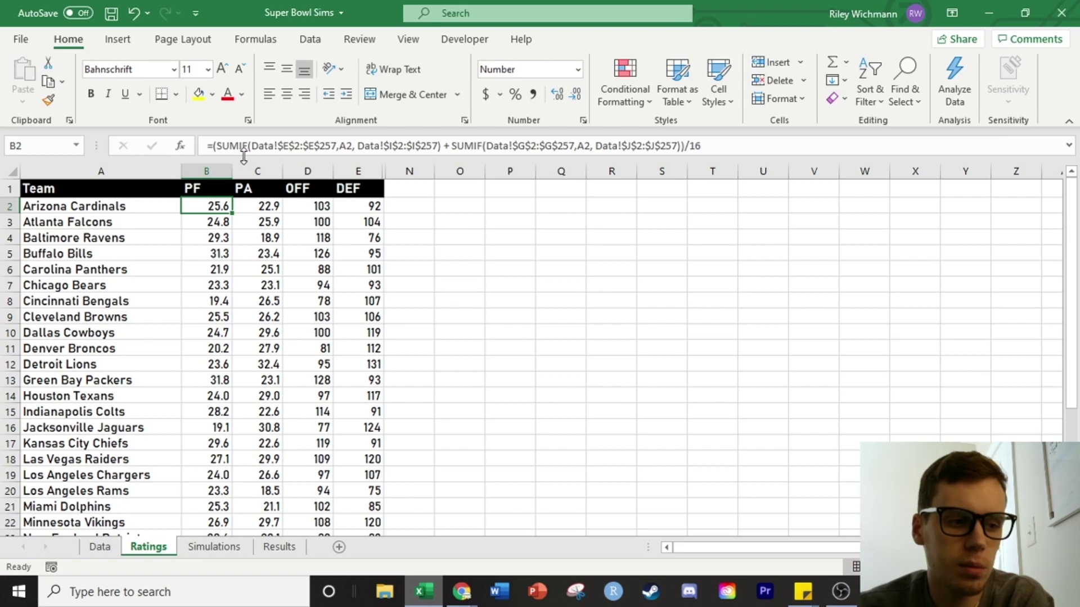
left_click(264, 146)
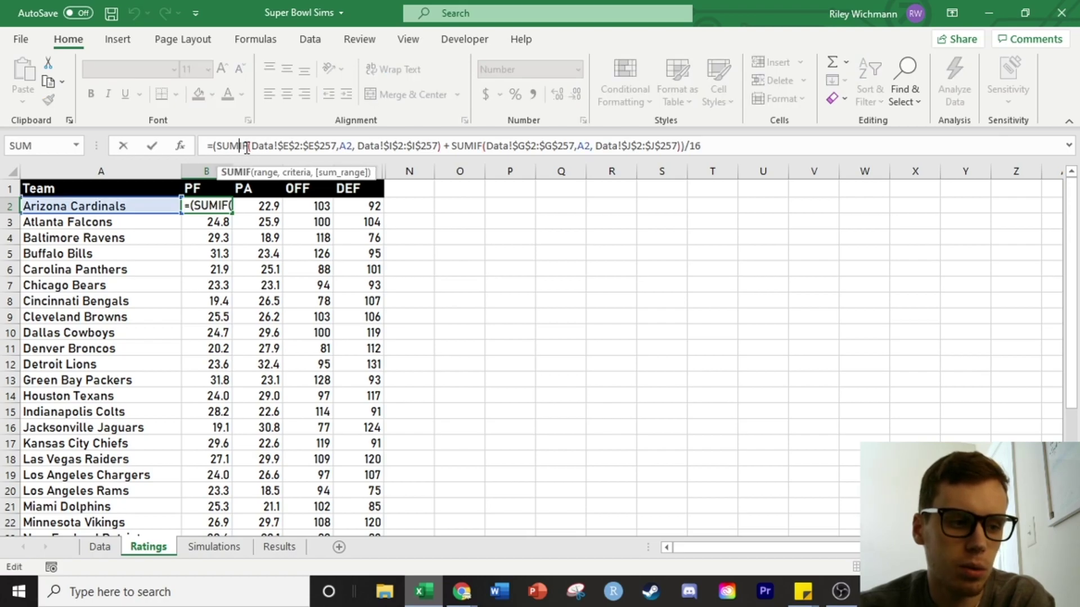
left_click_drag(274, 146, 298, 145)
left_click(305, 146)
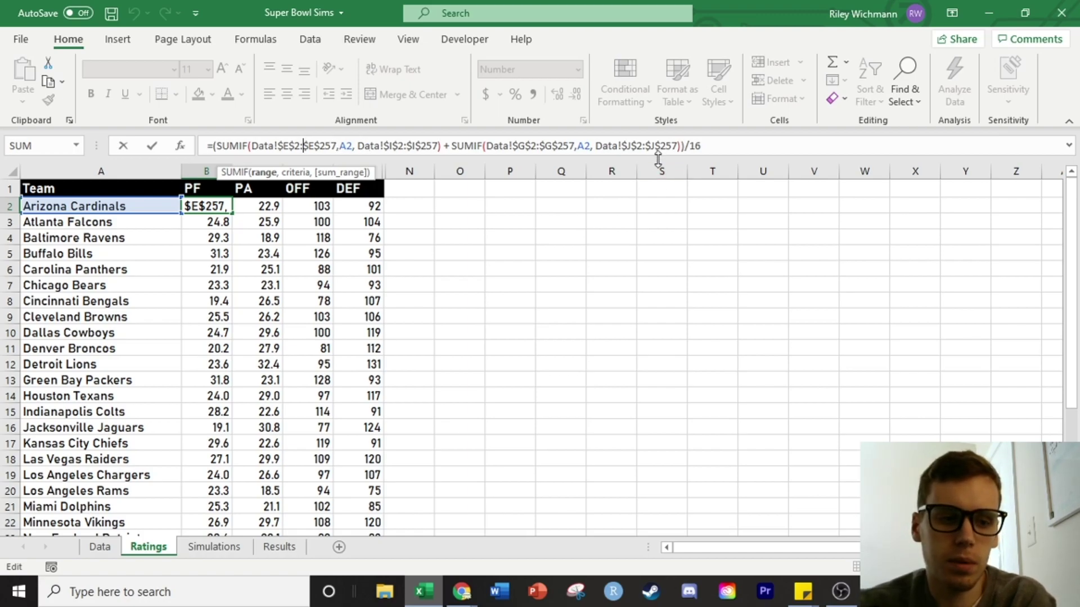
left_click(373, 148)
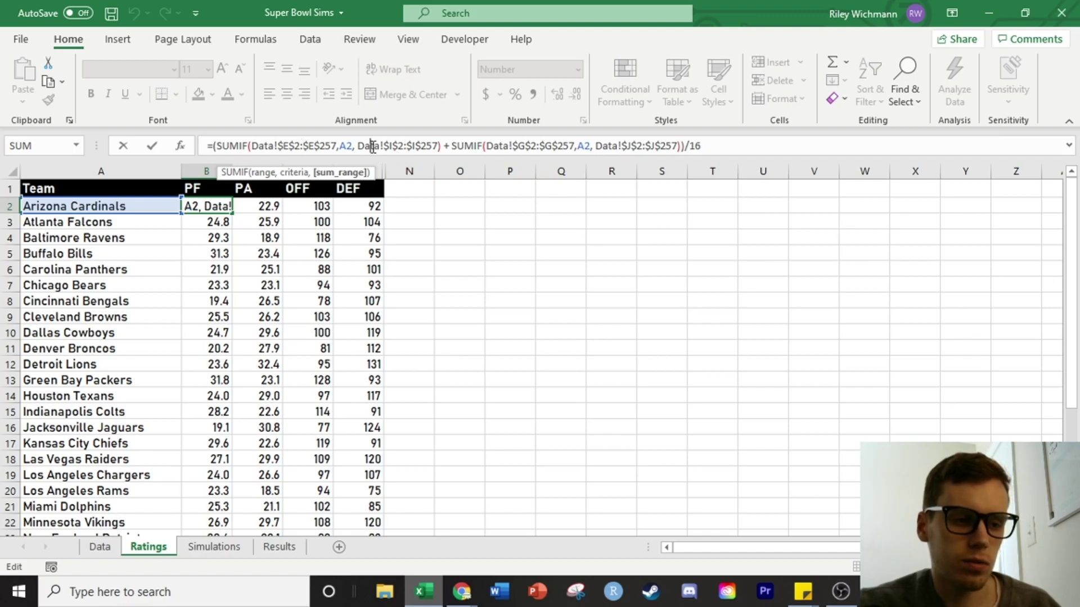
left_click(319, 147)
left_click(303, 146)
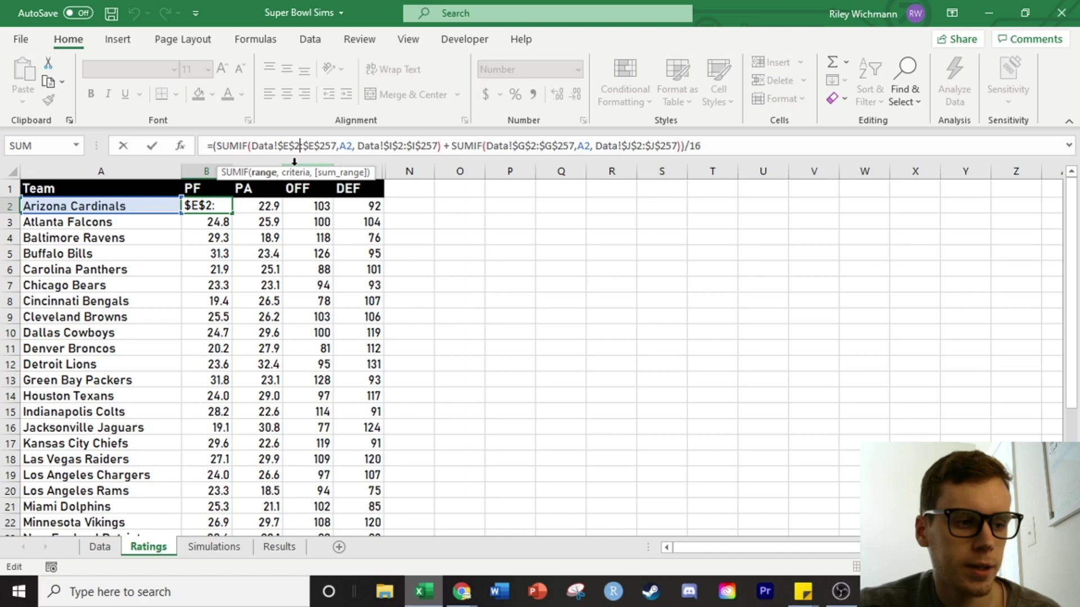
left_click(344, 146)
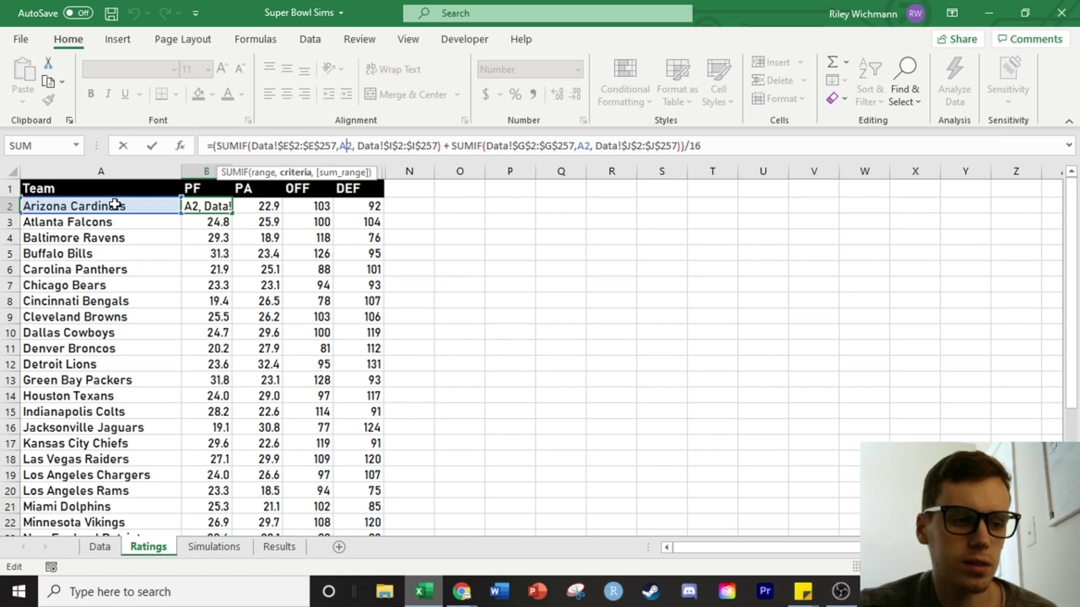
left_click(364, 148)
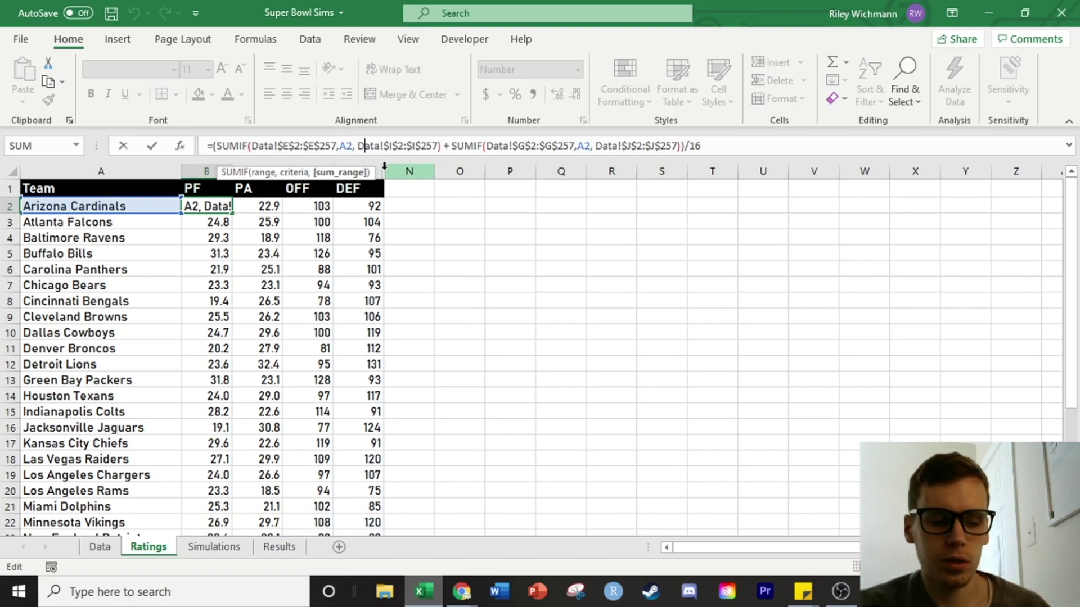
key("Return")
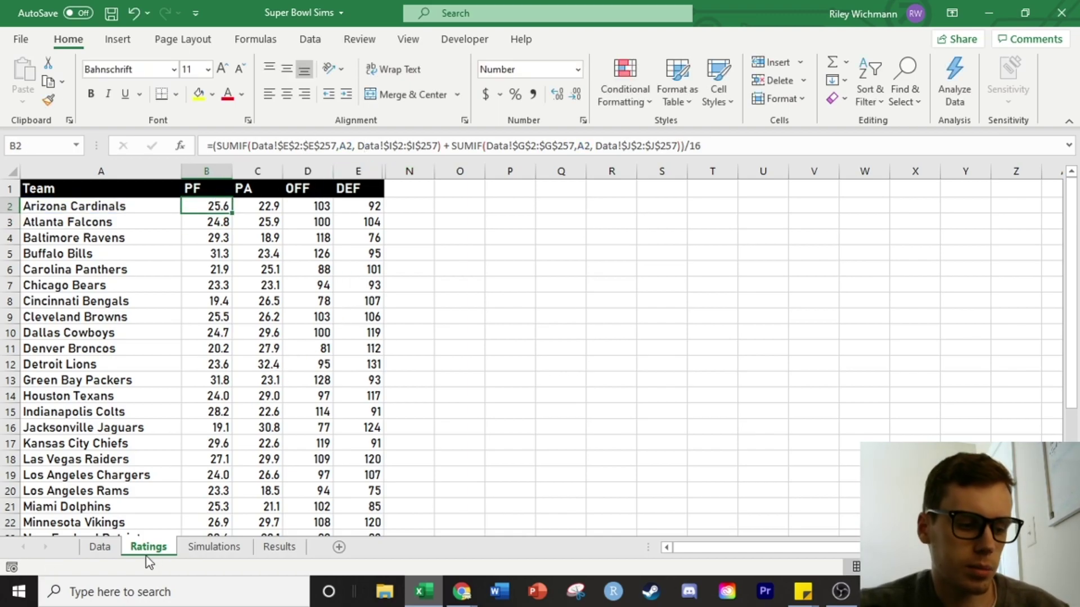
- Check the Winner/tie and PtsW columns on the Data sheet that the first SUMIF refers to
left_click(100, 551)
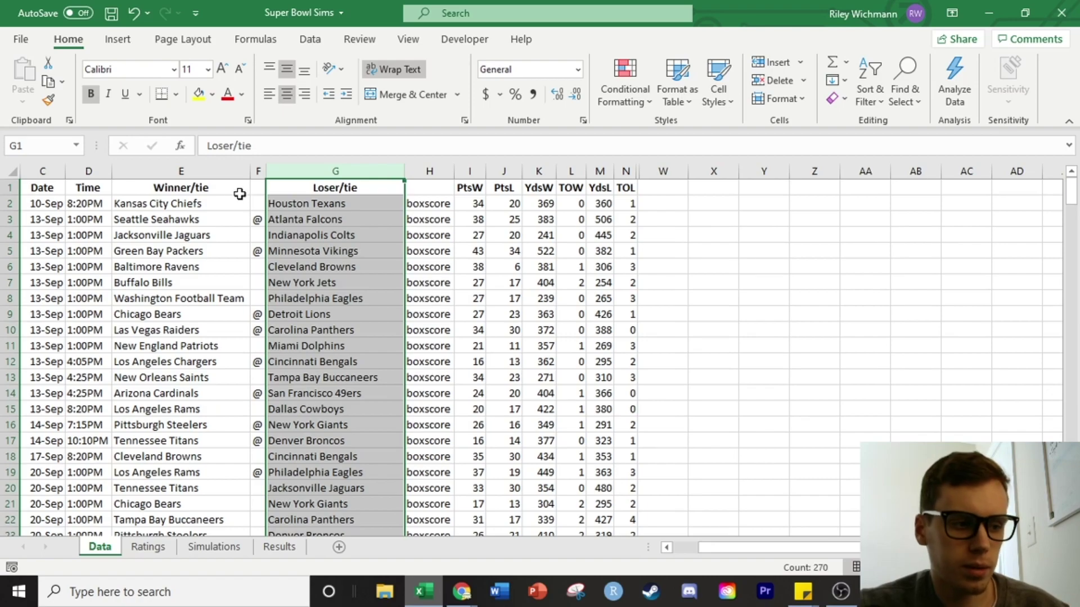
left_click(212, 168)
scroll(224, 191, "down", 1)
scroll(225, 191, "up", 1)
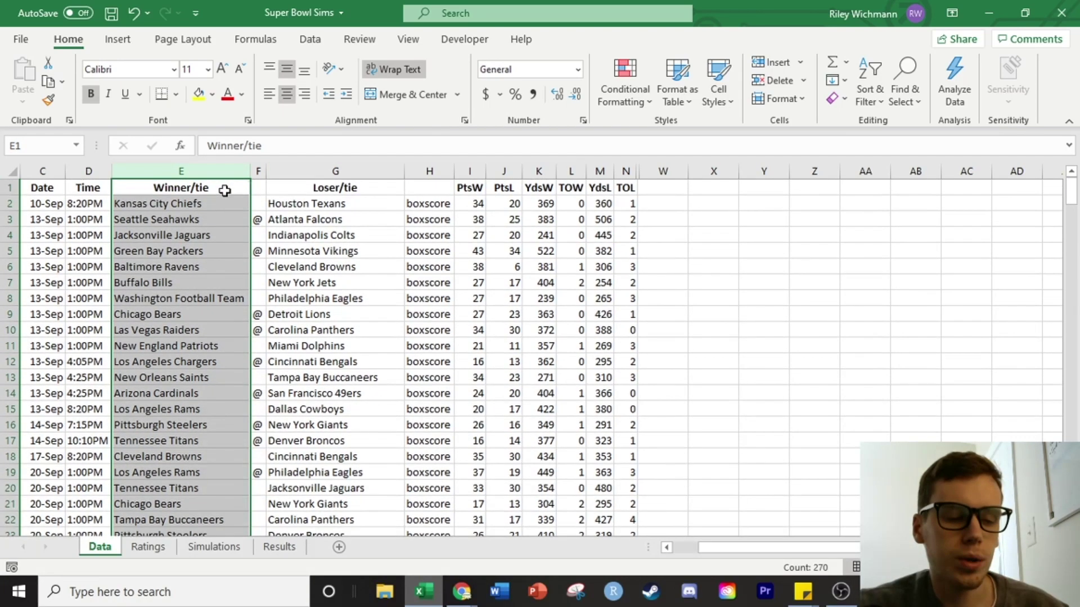
left_click(466, 166)
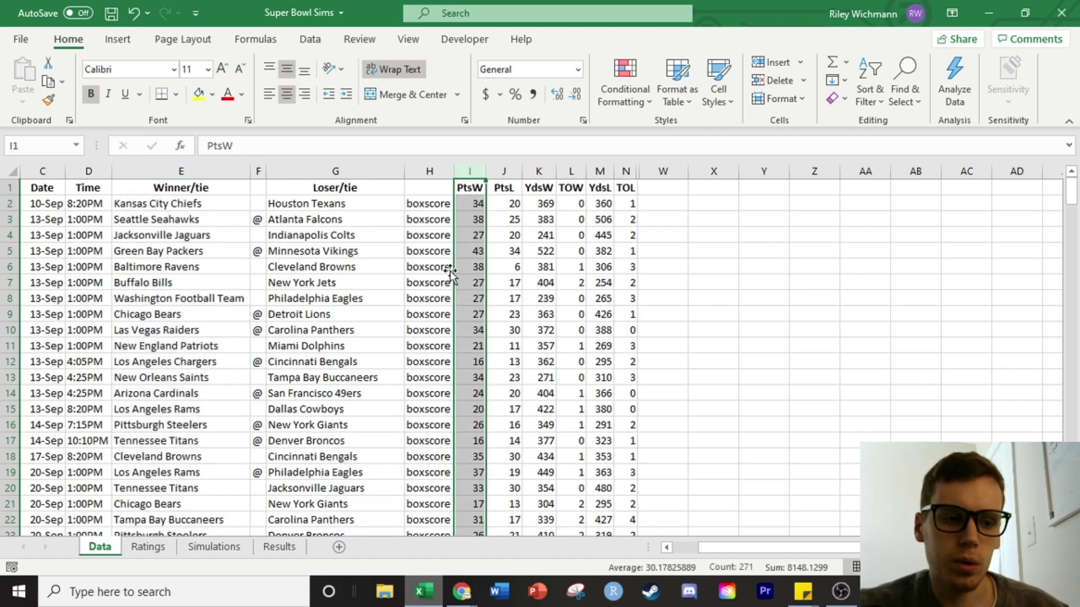
- Return to the Ratings sheet and inspect the second SUMIF in the Arizona Cardinals' PF formula
left_click(149, 546)
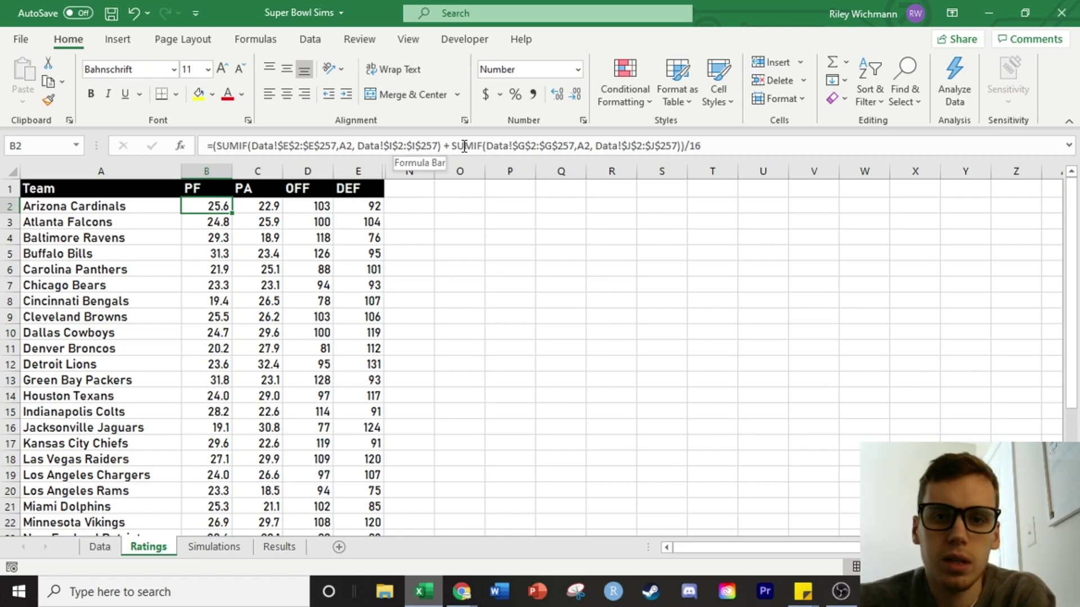
left_click(489, 145)
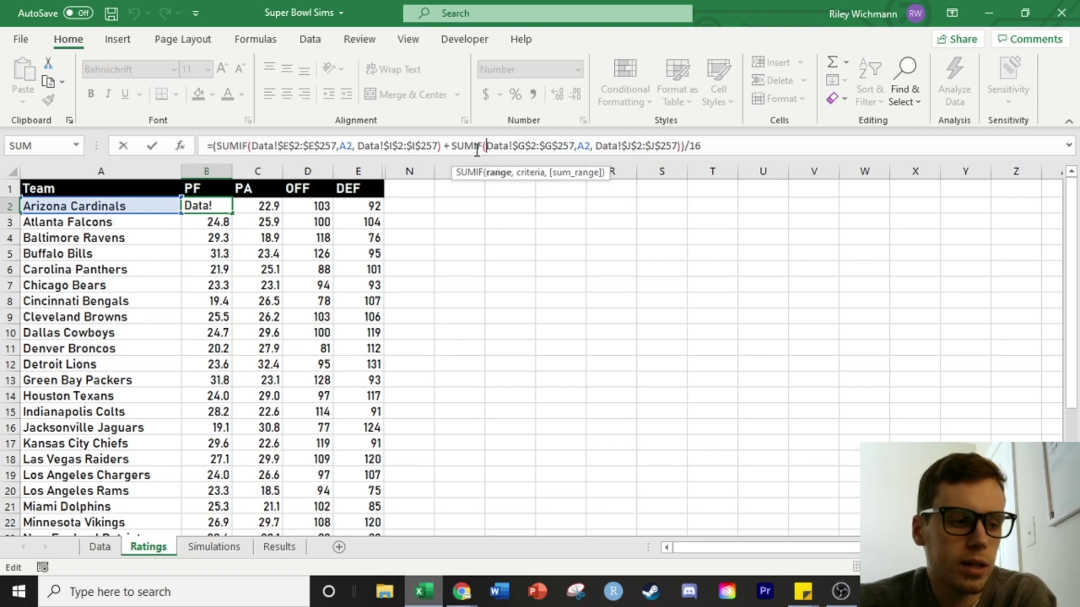
key("Return")
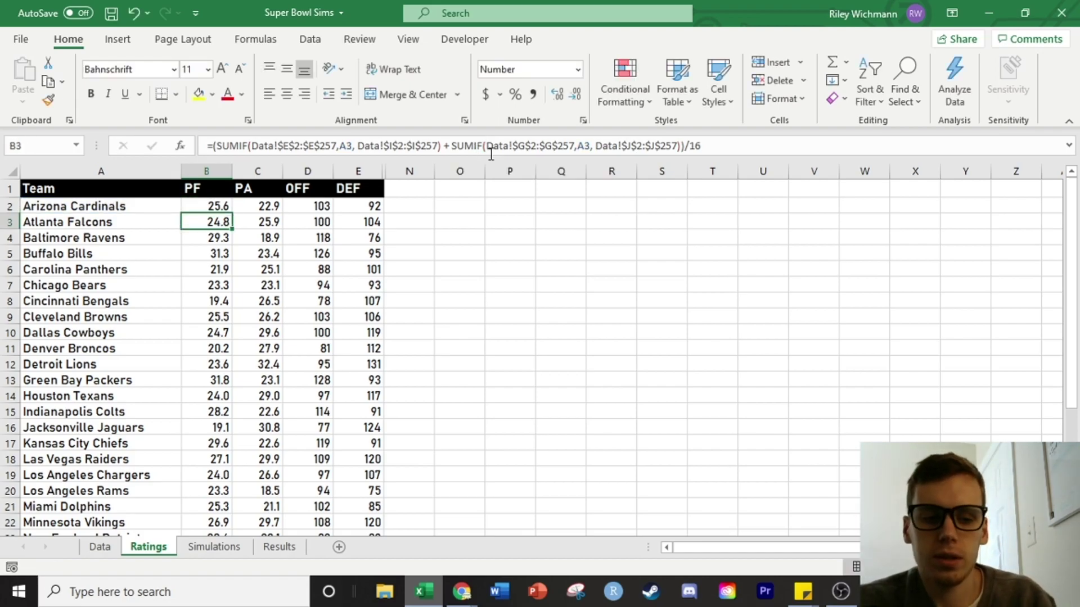
- Inspect the range, criteria and sum range of the first SUMIF in the Arizona Cardinals' PA formula, leaving it unedited
left_click(251, 206)
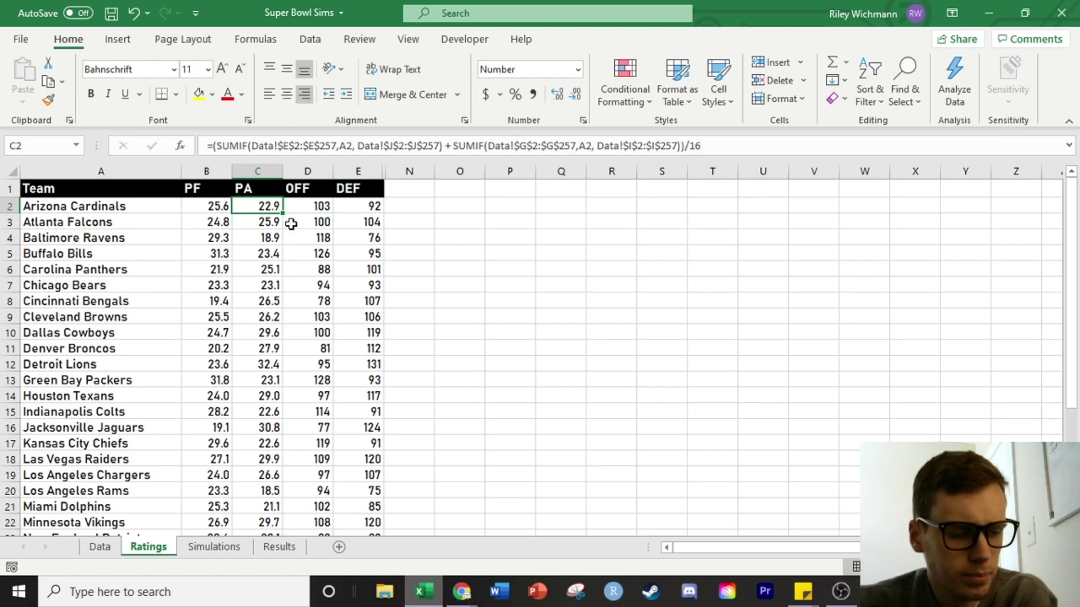
left_click(257, 187)
left_click(259, 204)
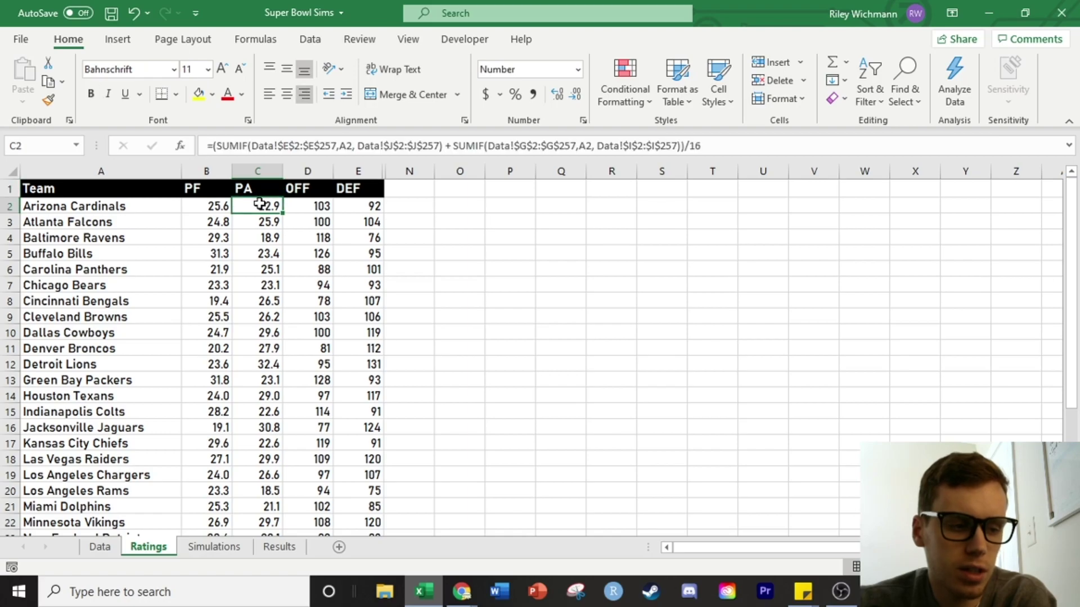
left_click(316, 147)
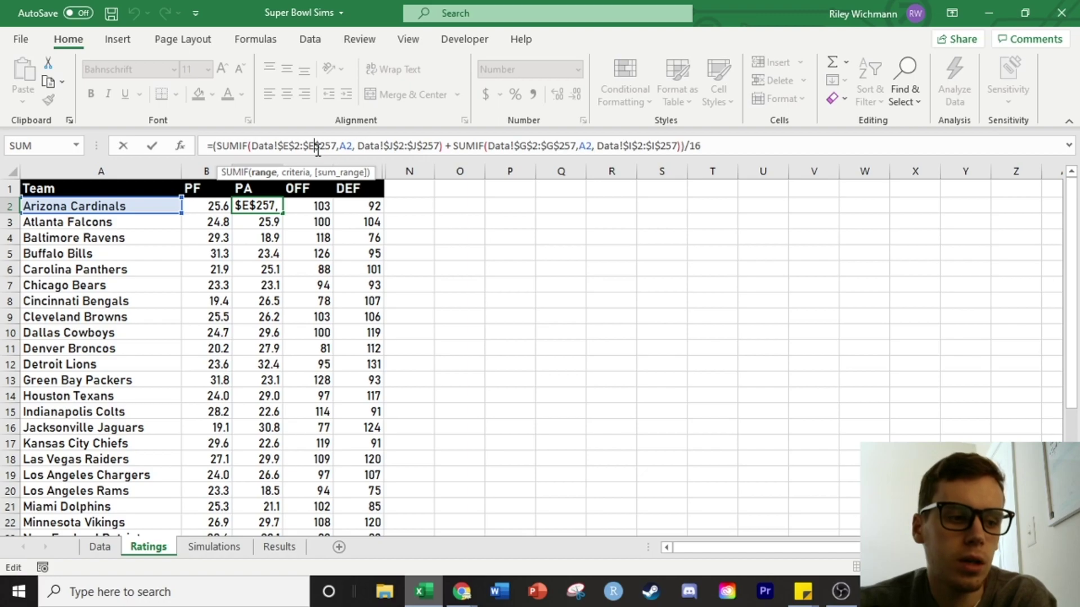
left_click(286, 146)
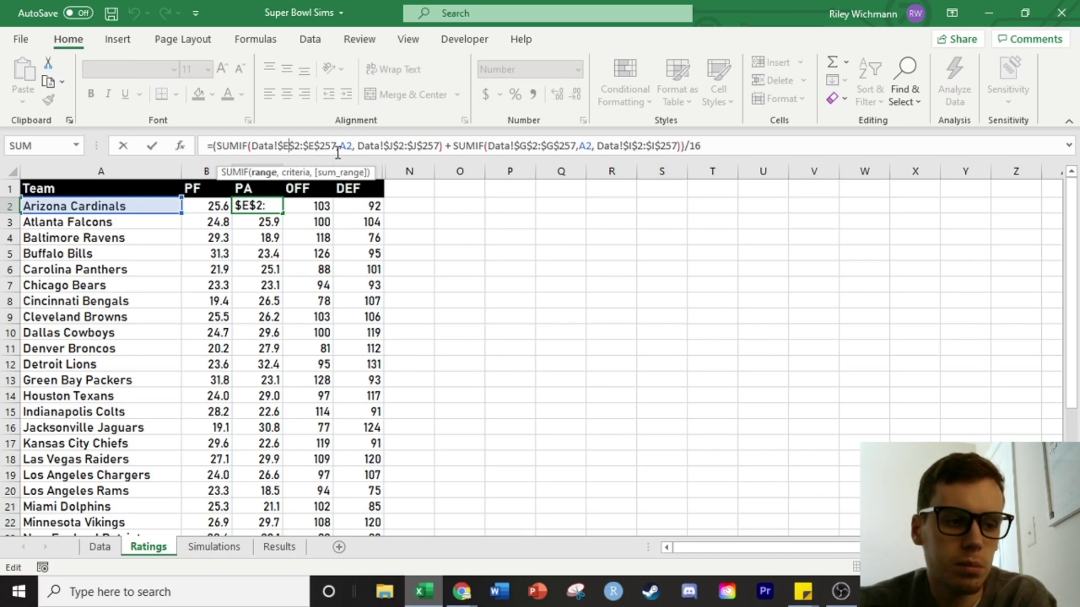
left_click(344, 147)
left_click(366, 147)
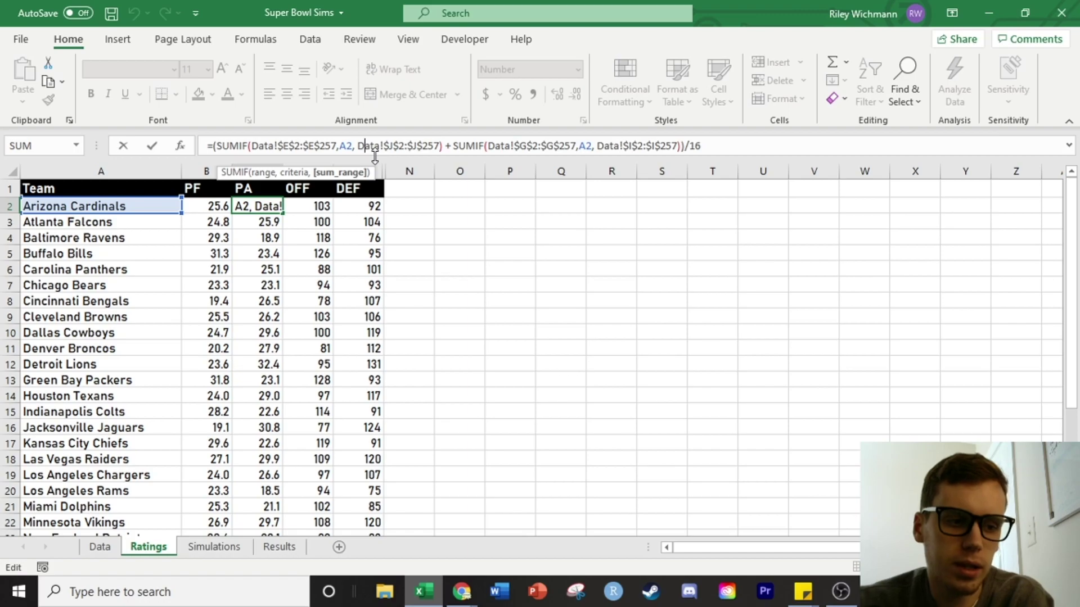
key("Return")
- Check the PtsL column and the first game's winner on the Data sheet against the PA formula's references
left_click(101, 548)
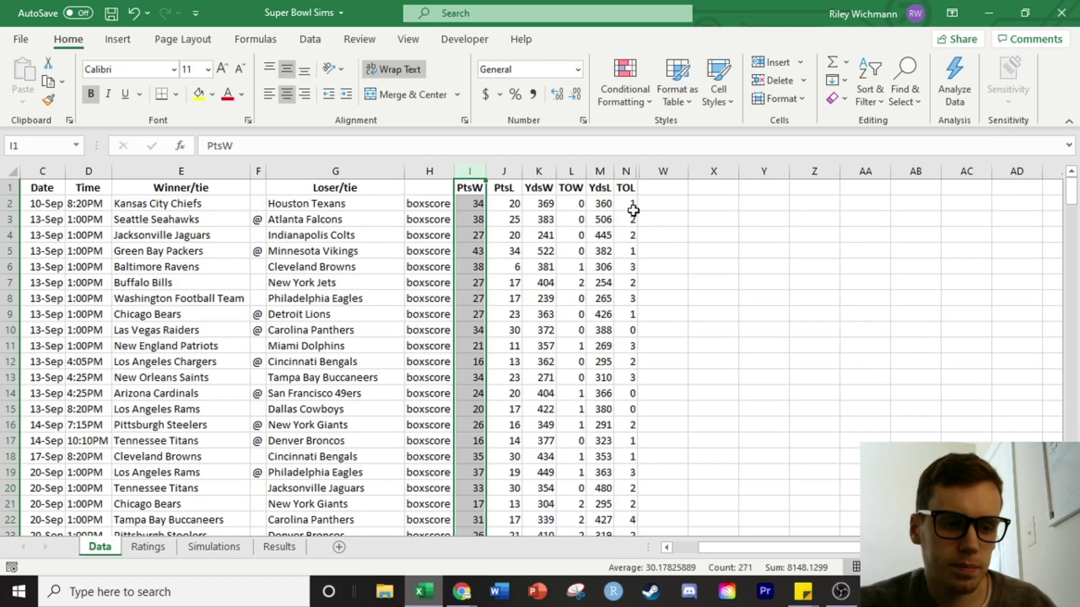
left_click(504, 171)
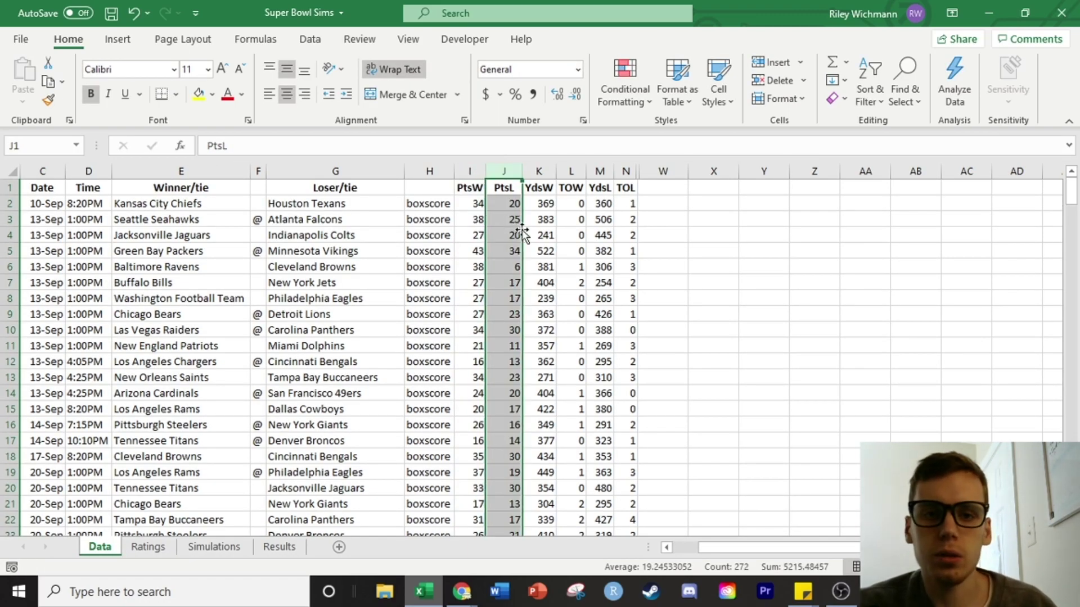
left_click(202, 203)
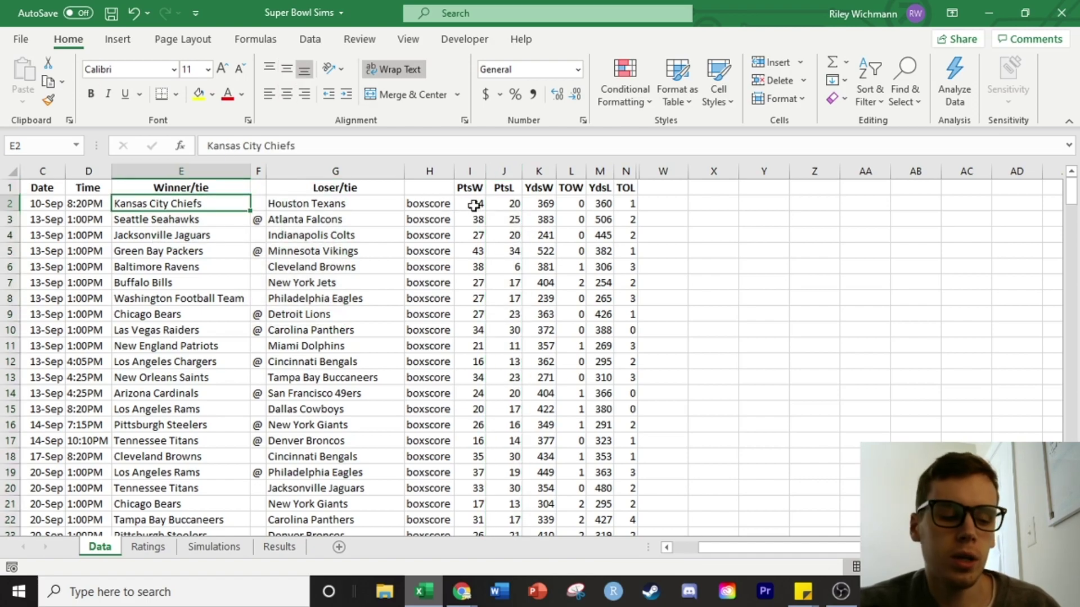
- Return to the Ratings sheet and inspect the Arizona Cardinals' PA formula and OFF formula
left_click(149, 548)
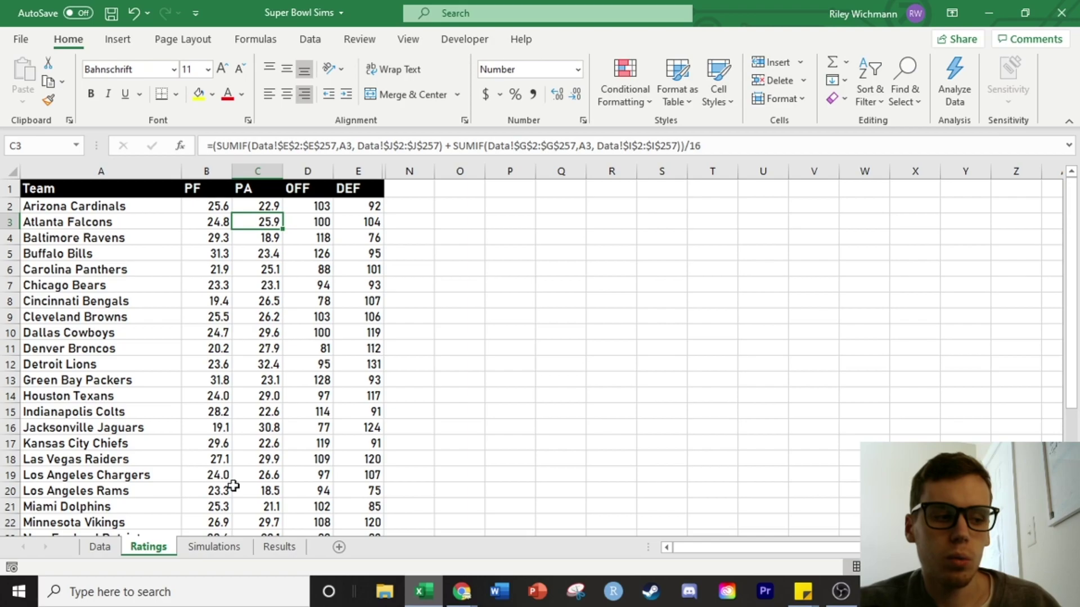
left_click(147, 205)
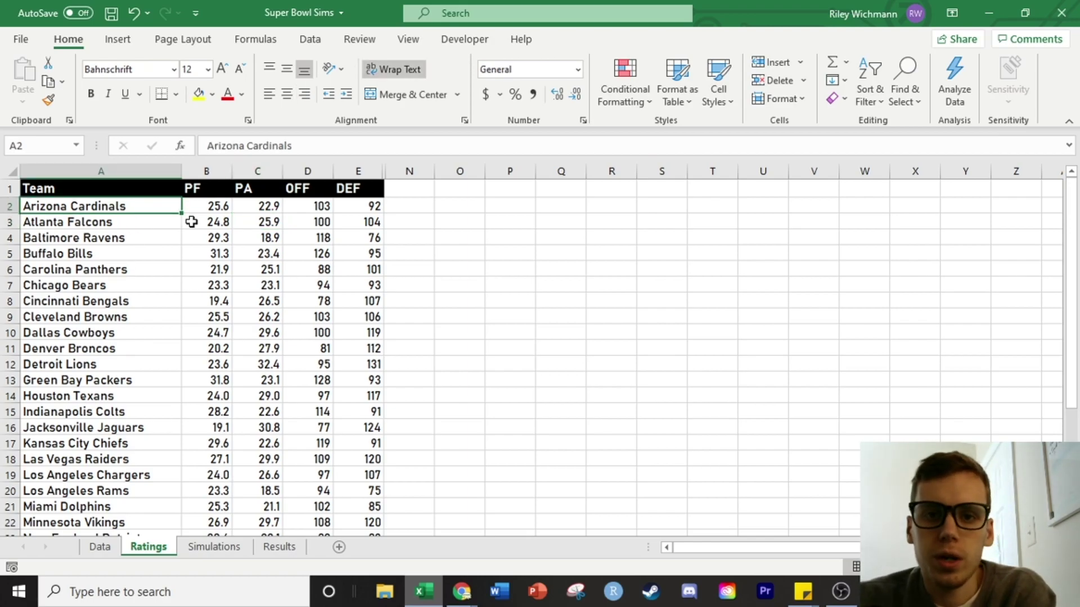
left_click(257, 212)
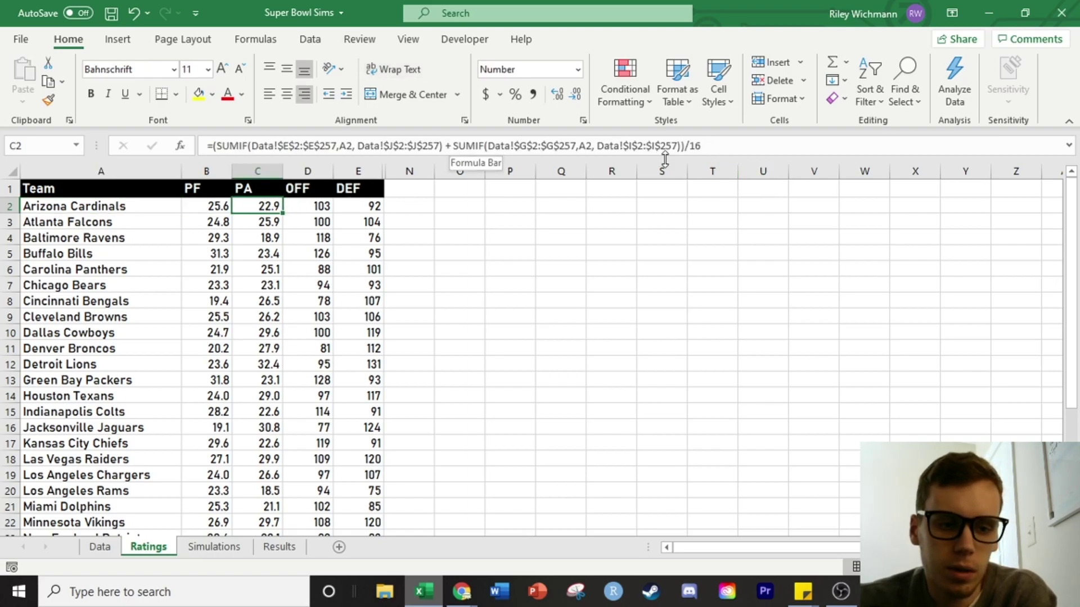
left_click(271, 226)
left_click(273, 209)
left_click(313, 206)
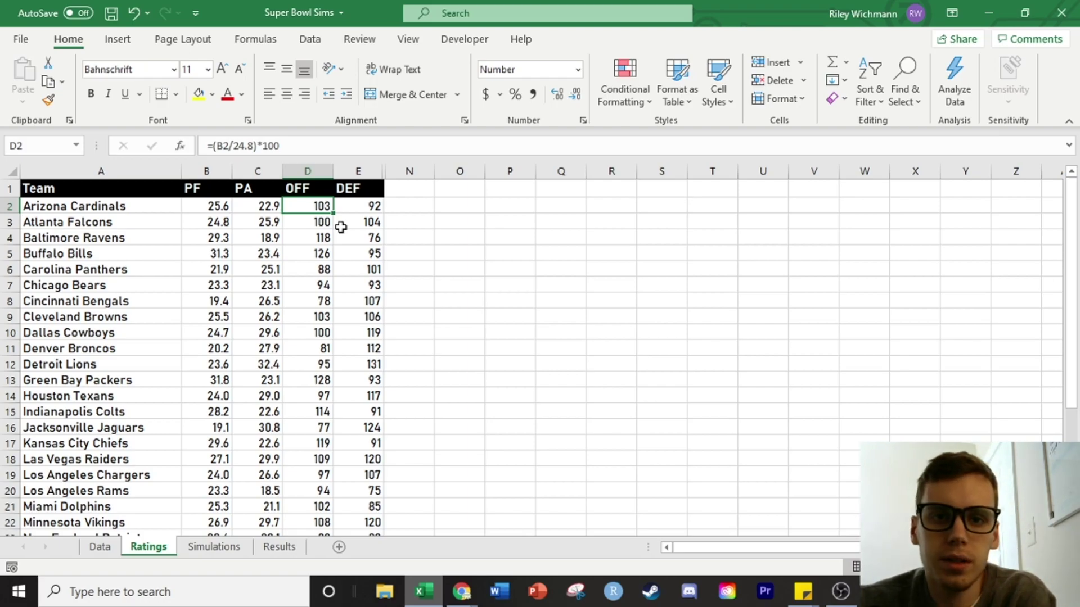
- Inspect the AVERAGE formulas beneath the PtsW and PtsL columns at the end of the Data sheet
left_click(100, 547)
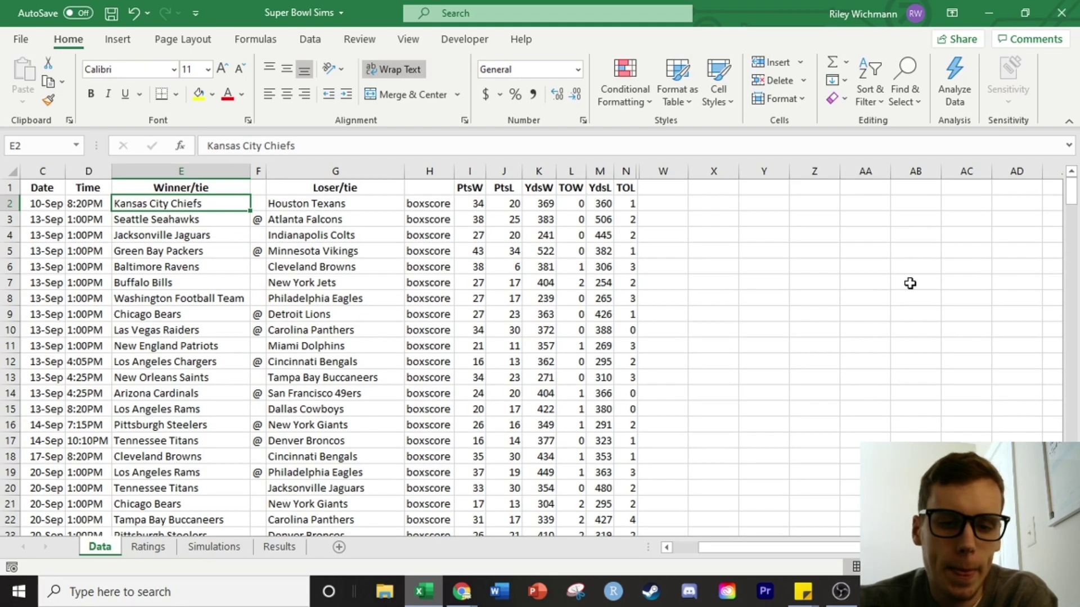
left_click_drag(1072, 194, 1072, 203)
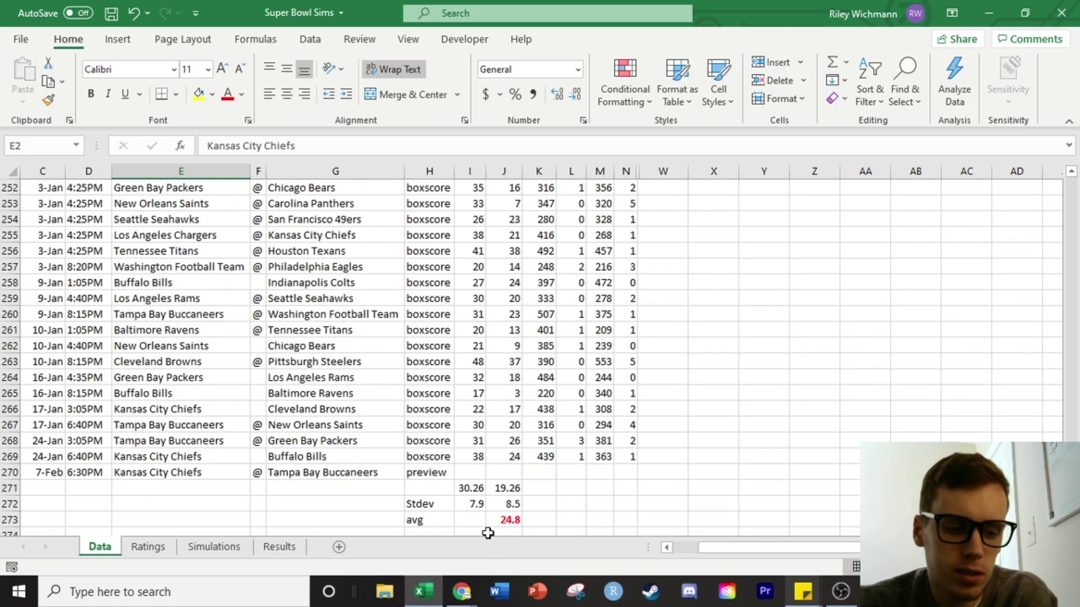
left_click(468, 485)
left_click(498, 488)
left_click(471, 488)
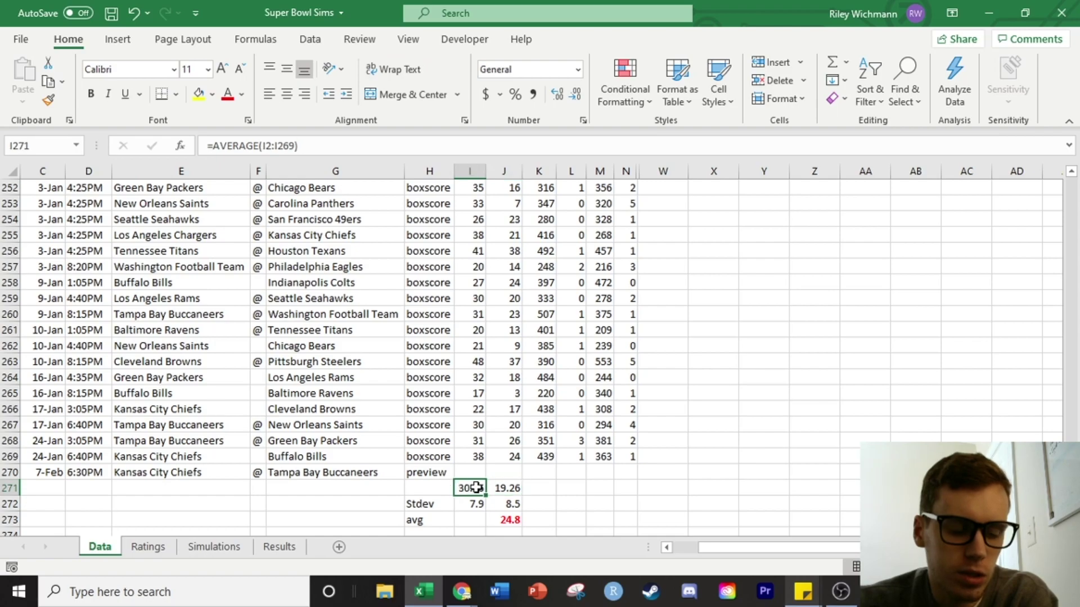
left_click(498, 488)
left_click(475, 489)
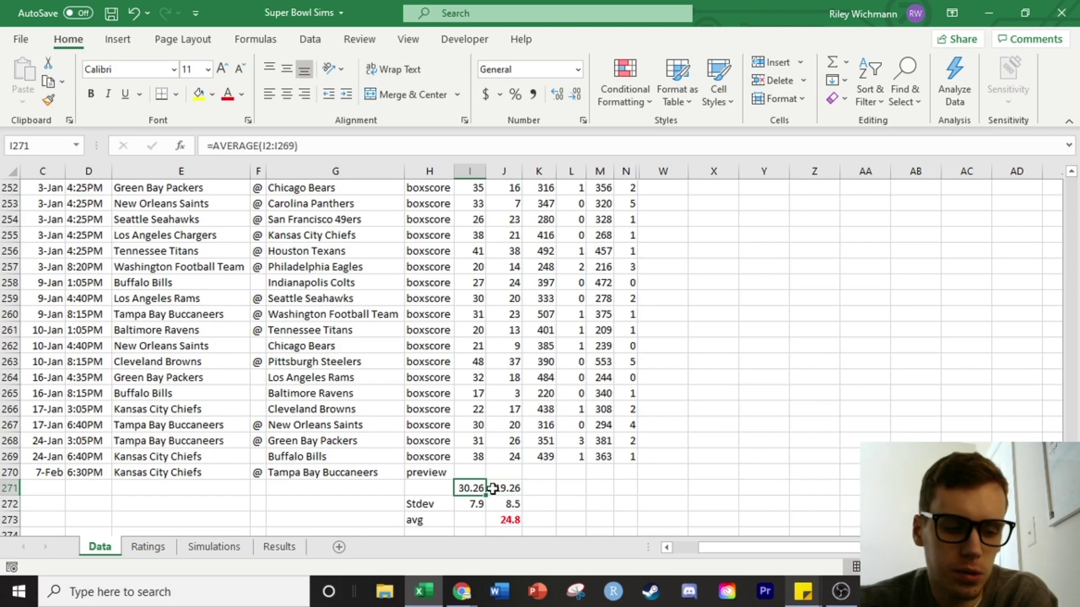
left_click(493, 488)
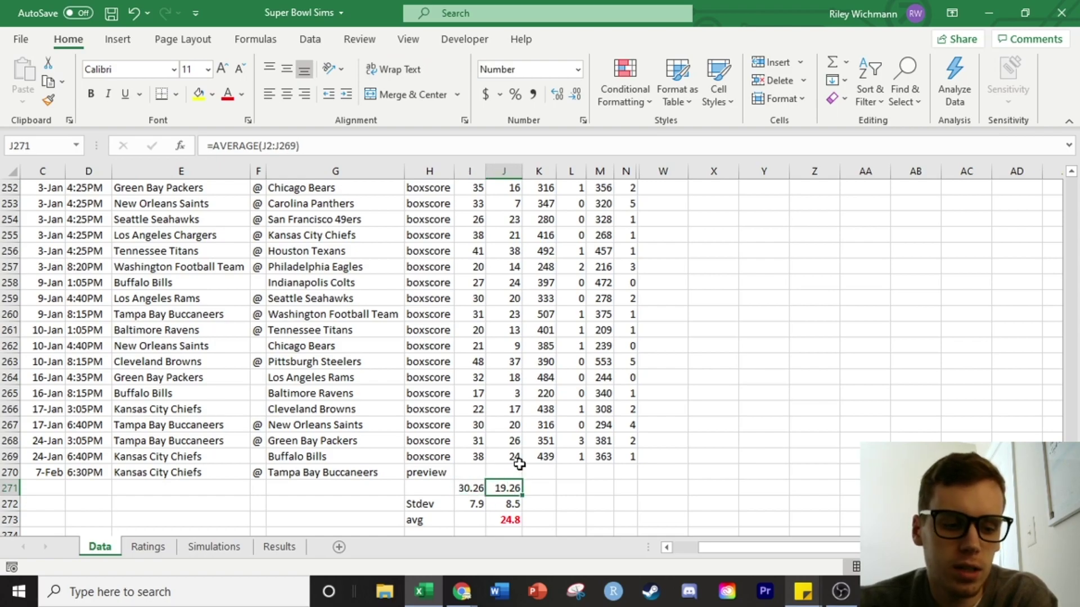
scroll(470, 500, "up", 3)
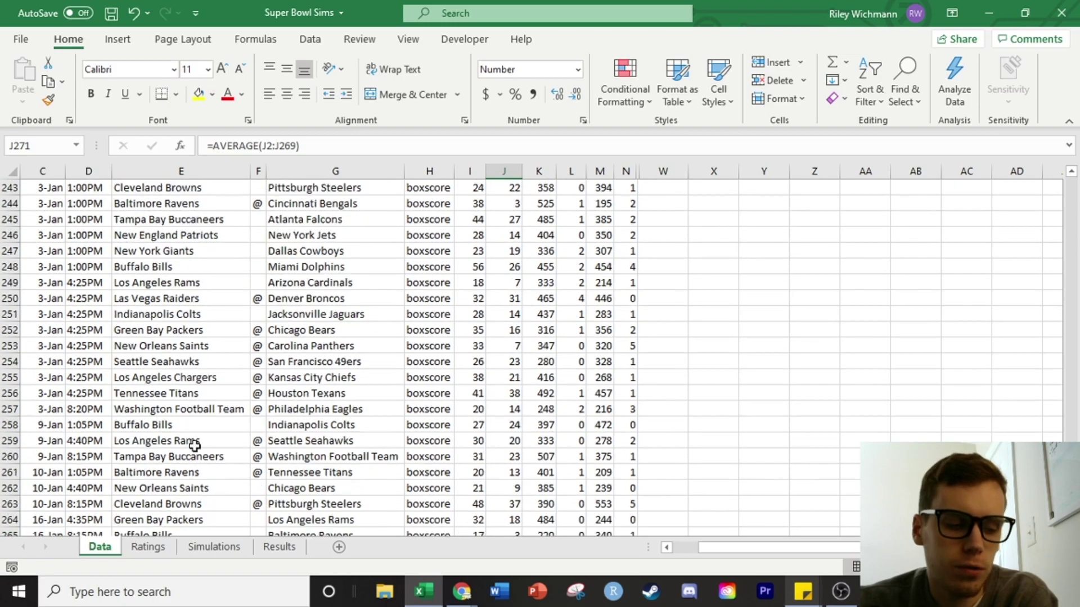
- Return to the Ratings sheet and examine the OFF formulas of the Arizona Cardinals and Buffalo Bills, leaving them unedited
left_click(142, 550)
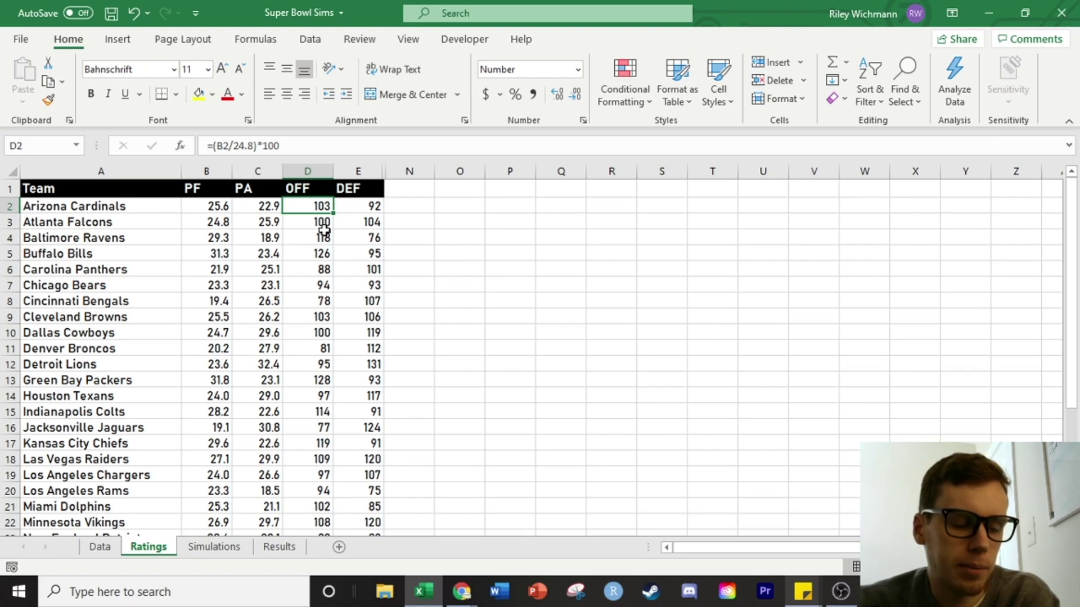
scroll(324, 228, "down", 1)
scroll(338, 233, "up", 1)
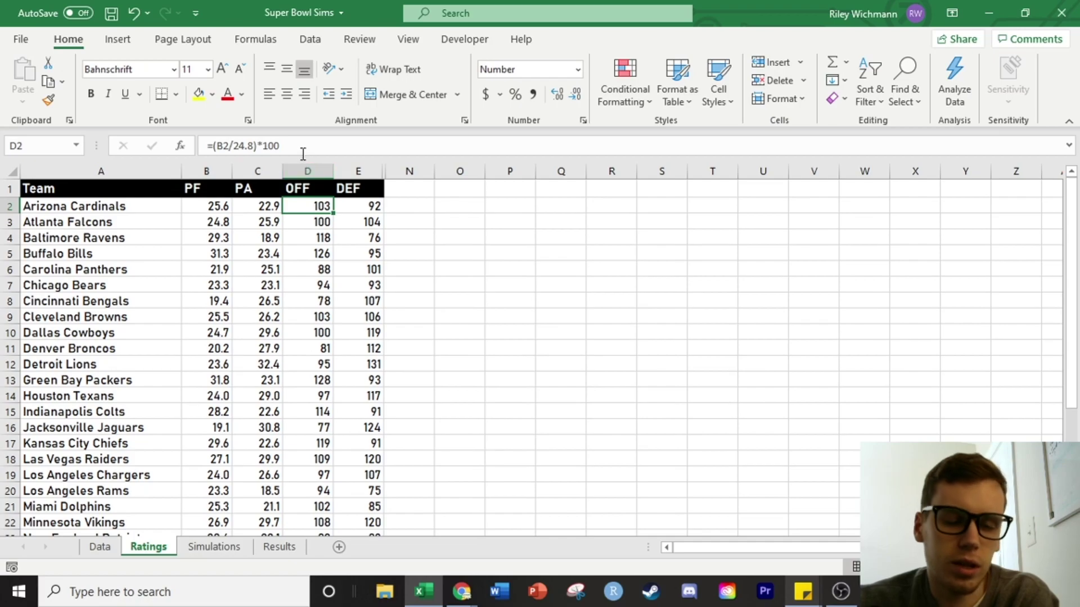
left_click(291, 148)
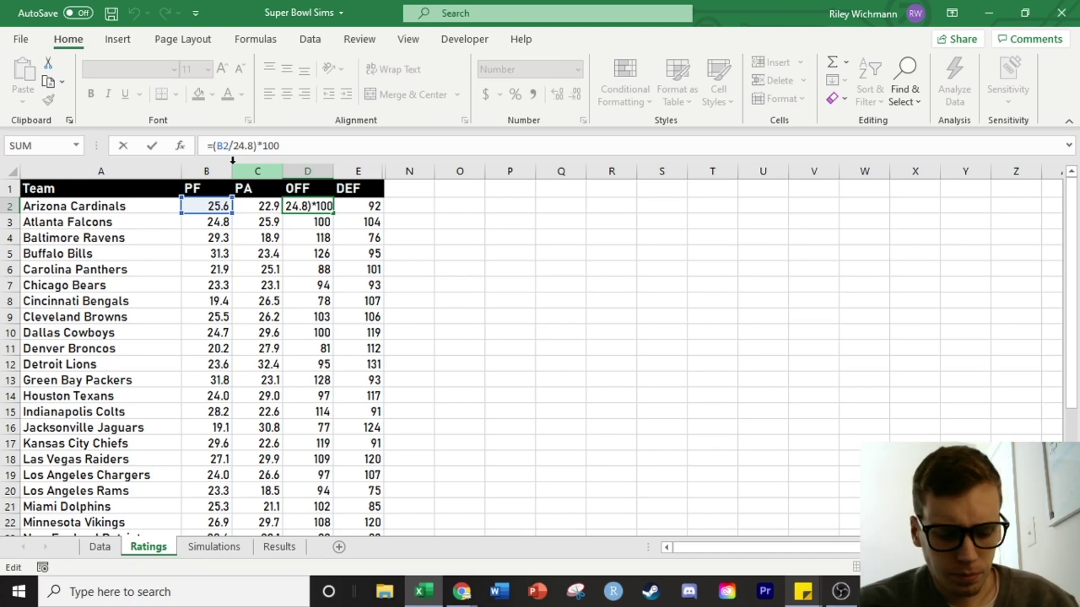
key("Return")
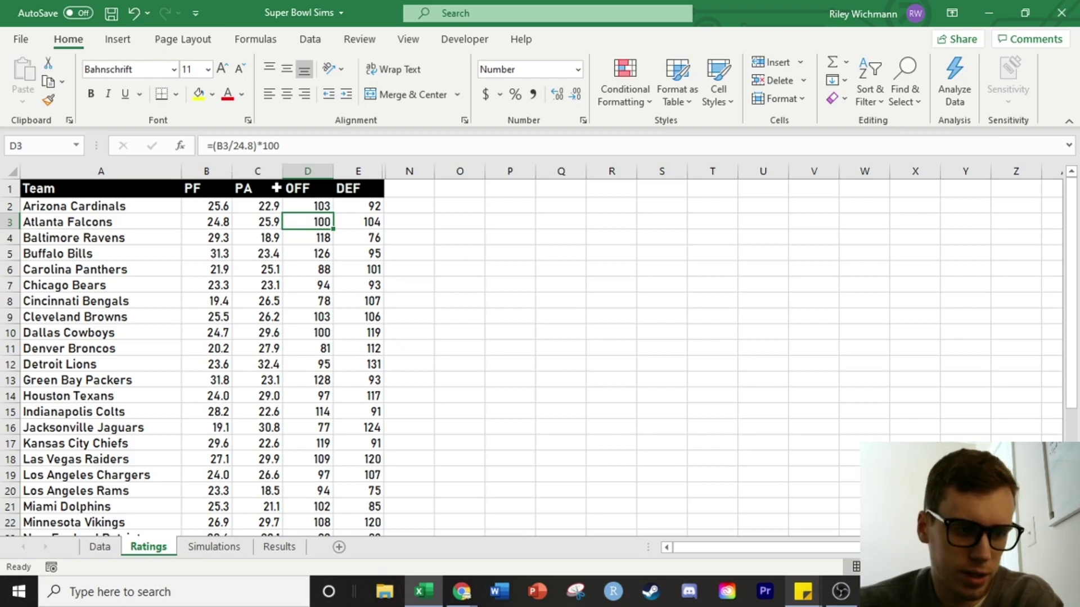
left_click(290, 188)
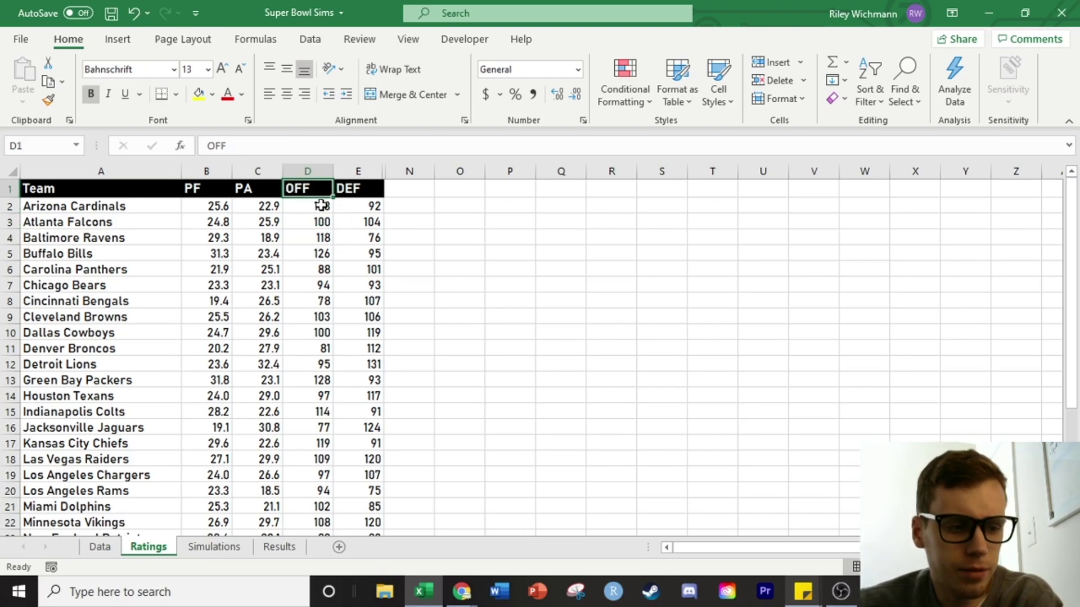
left_click(311, 256)
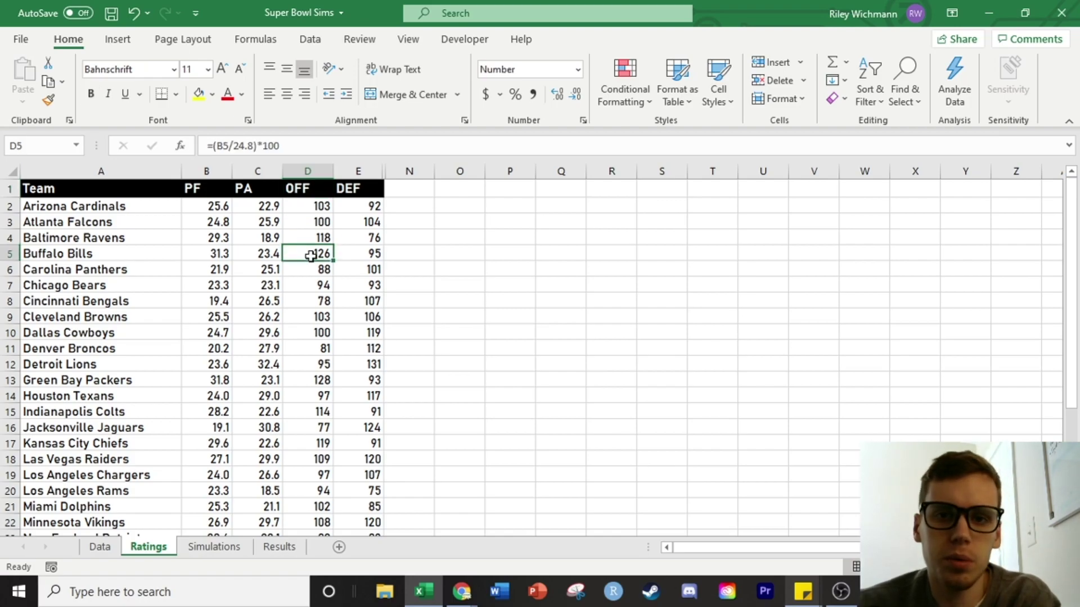
- Inspect the Arizona Cardinals' DEF formula alongside their PA formula, and select the whole DEF column of ratings
left_click(378, 209)
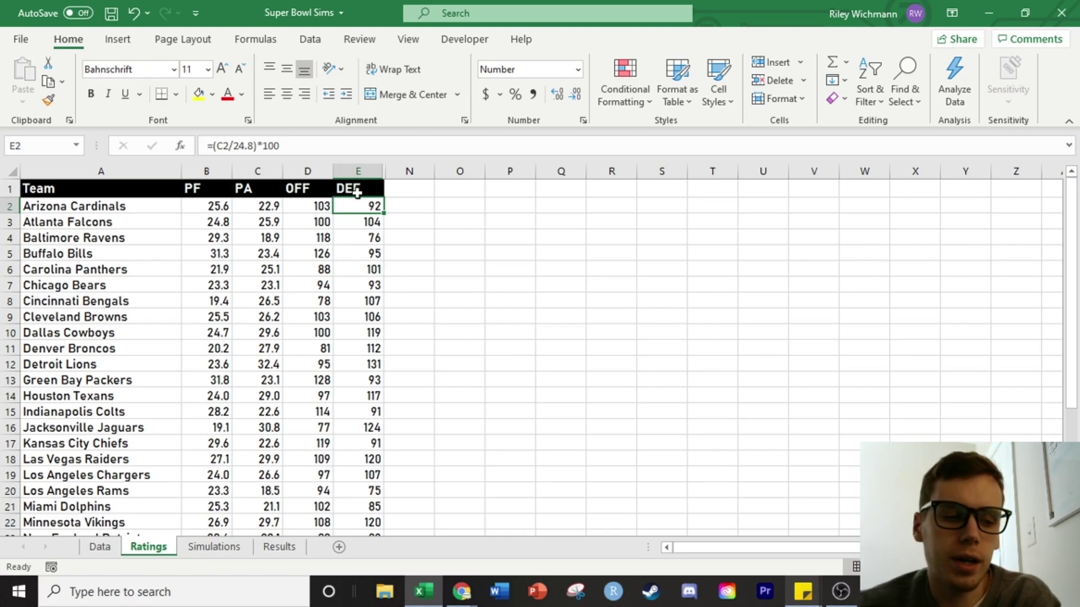
left_click(268, 204)
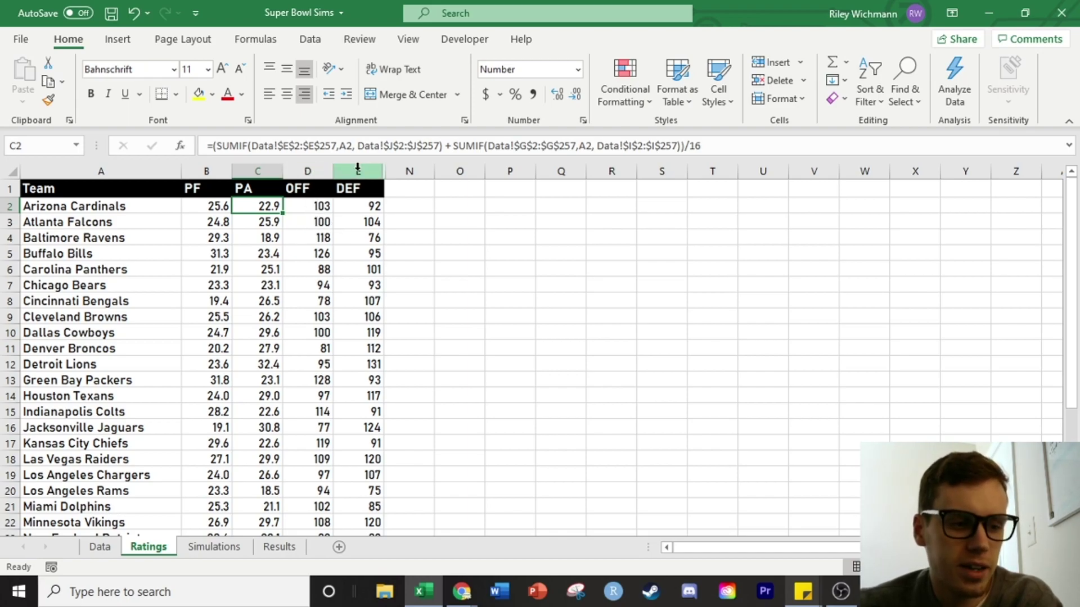
left_click(310, 200)
left_click(353, 191)
key("ctrl+shift+Down")
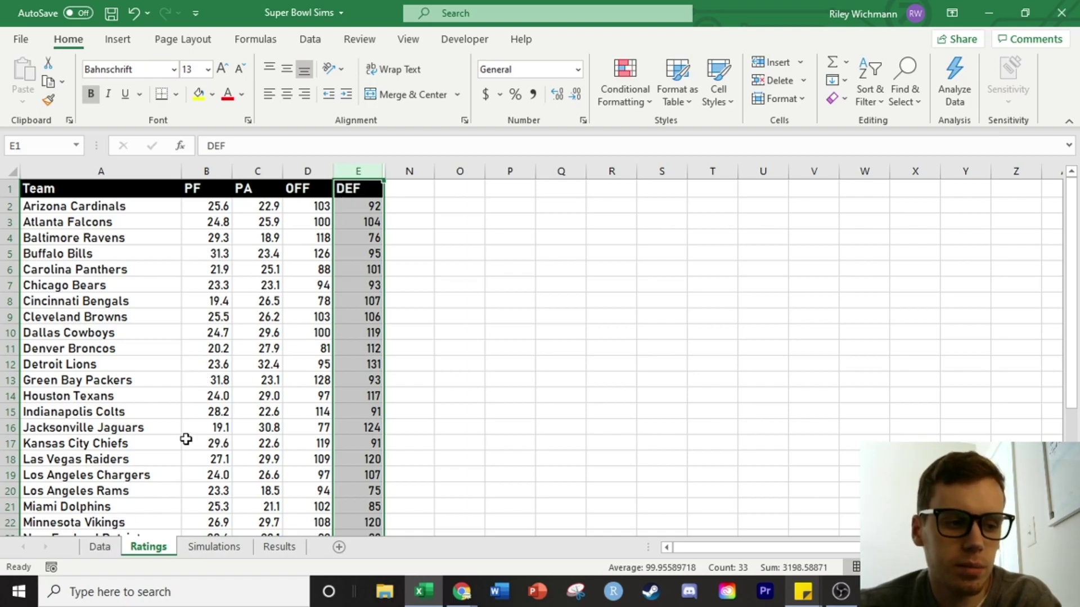
- Unhide the columns between N and W on the Data sheet
left_click(105, 547)
scroll(430, 429, "up", 5)
left_click_drag(1072, 478, 1055, 163)
left_click(629, 173)
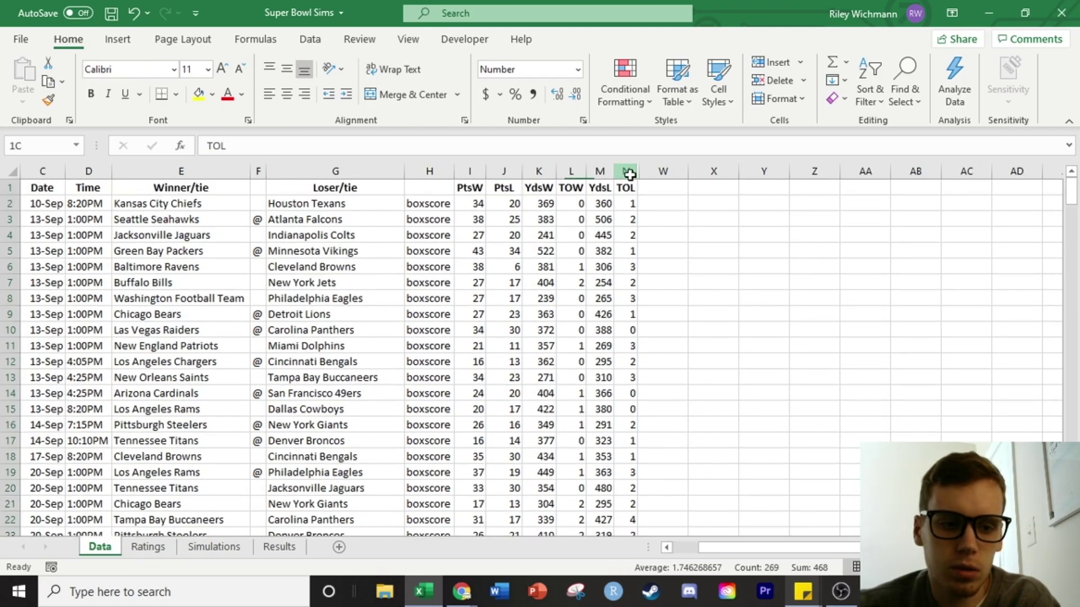
left_click_drag(630, 173, 663, 171)
left_click(788, 99)
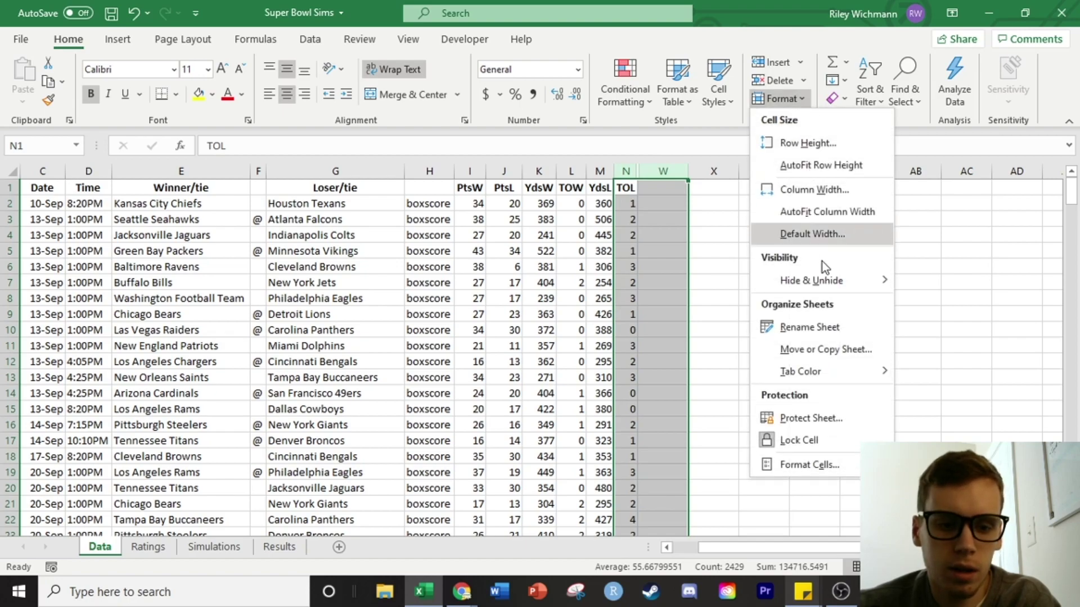
mouse_move(821, 276)
left_click(934, 376)
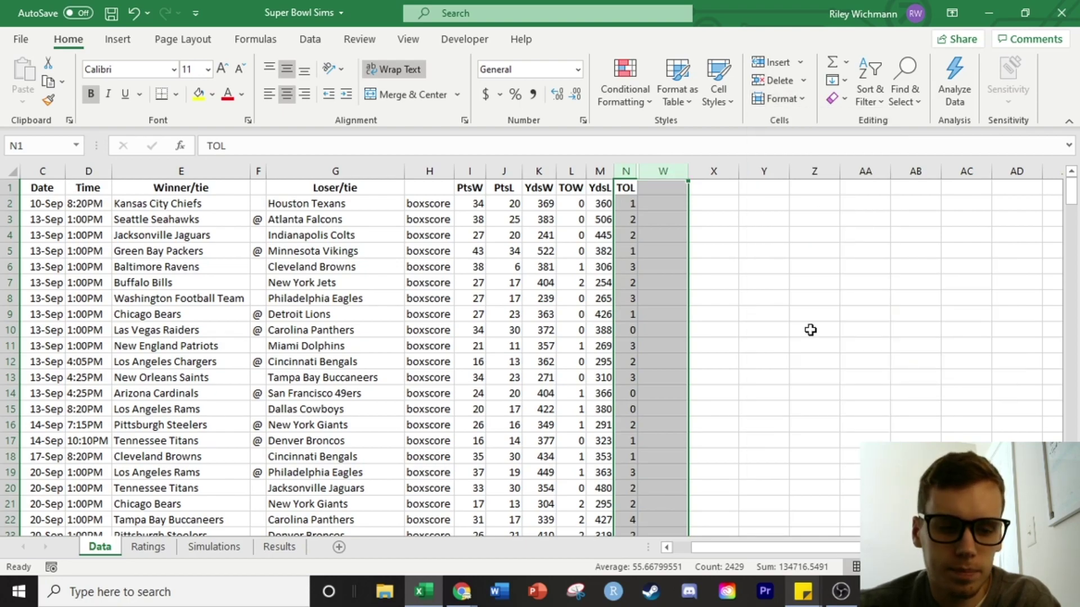
- Highlight the WOFF, WDEF, LOFF and LDEF columns and their headers on the Data sheet
left_click(664, 171)
left_click_drag(664, 172, 804, 172)
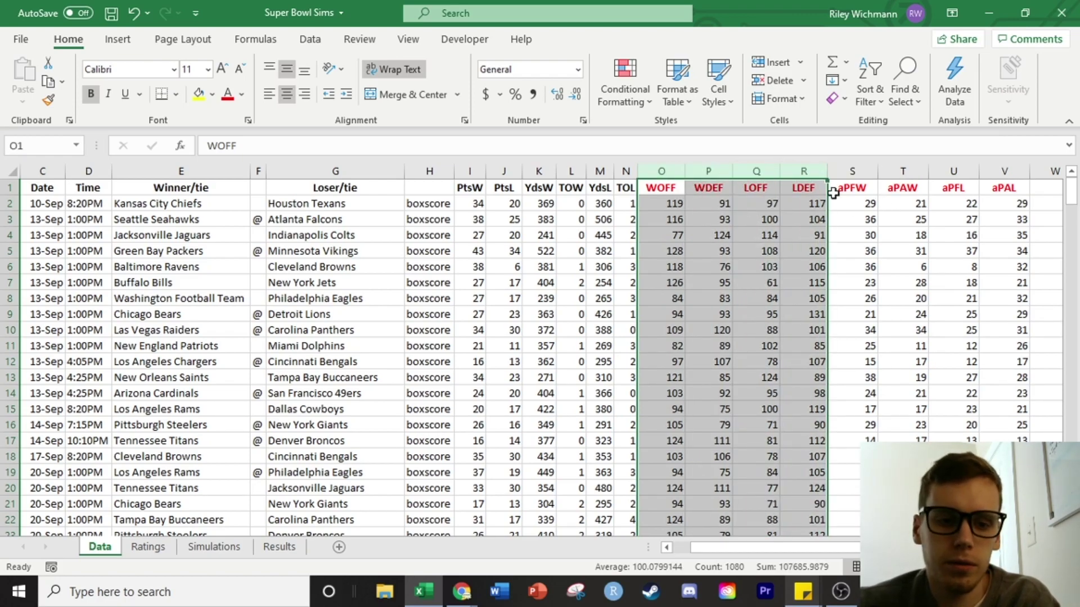
left_click_drag(664, 190, 804, 188)
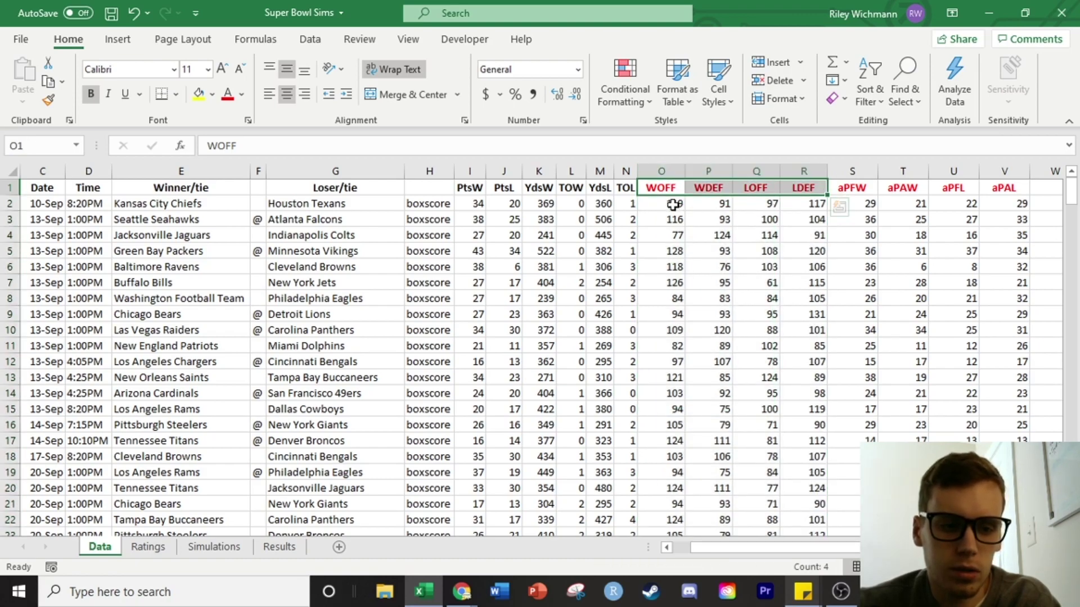
- Go through the four rating headers and inspect the first game's WOFF, LDEF and aPFW formulas
left_click(672, 204)
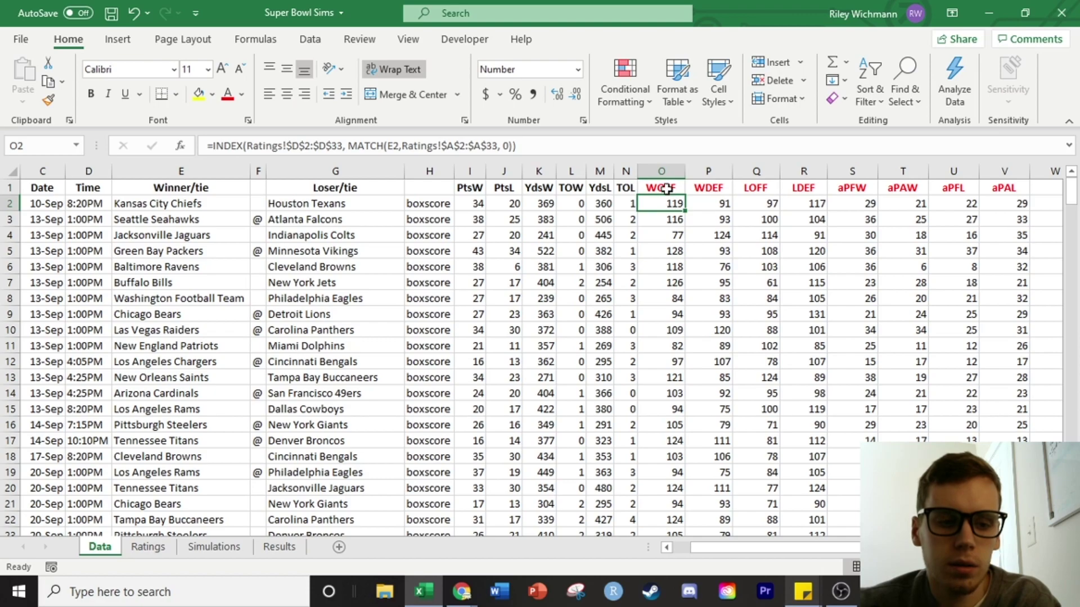
left_click(667, 189)
left_click(711, 188)
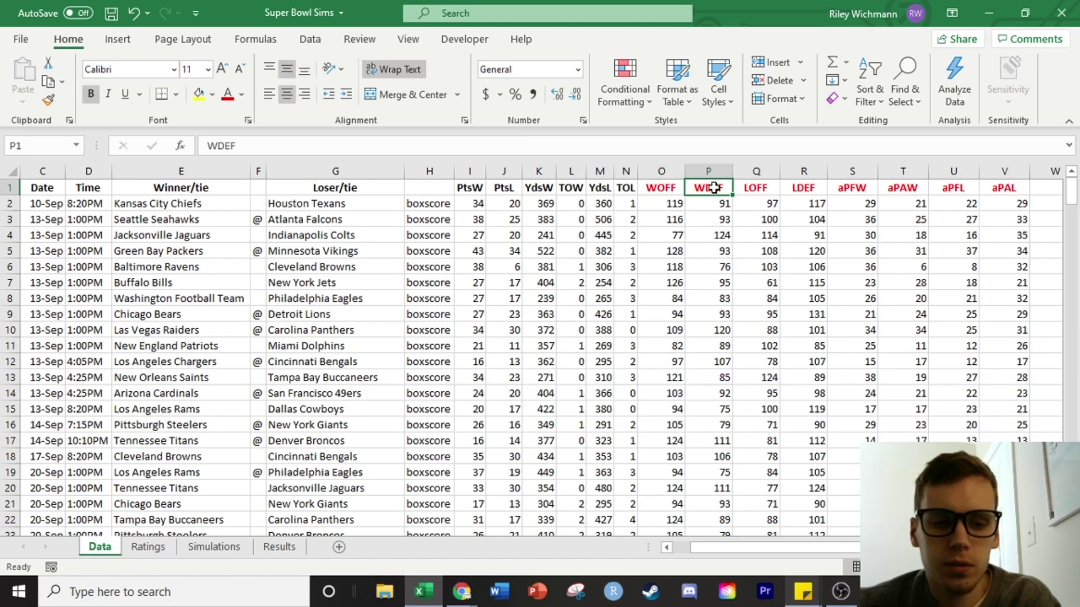
left_click(755, 190)
left_click(803, 187)
left_click(800, 203)
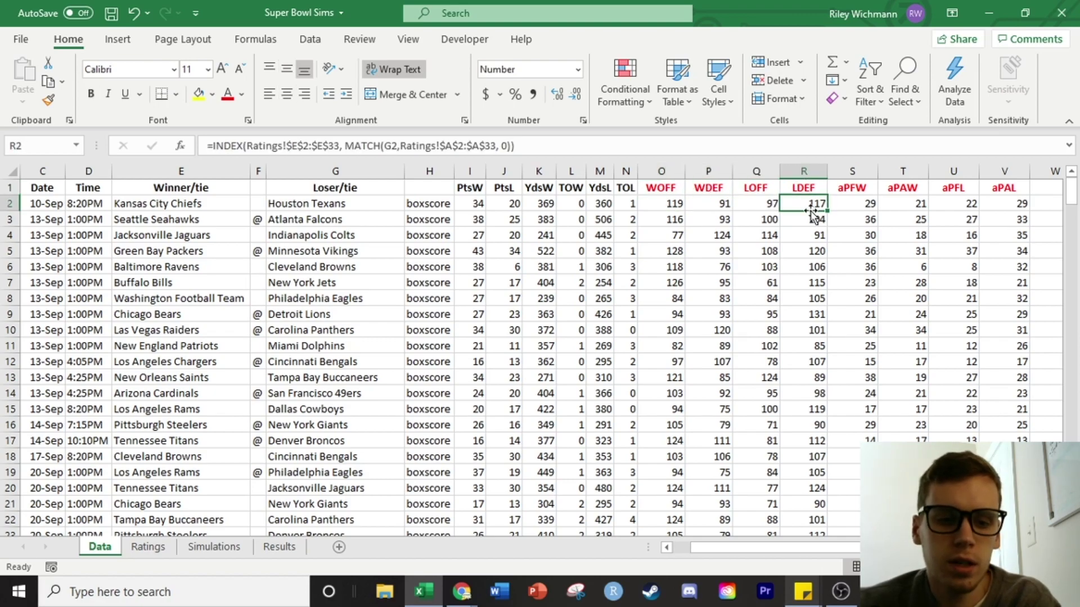
left_click(869, 209)
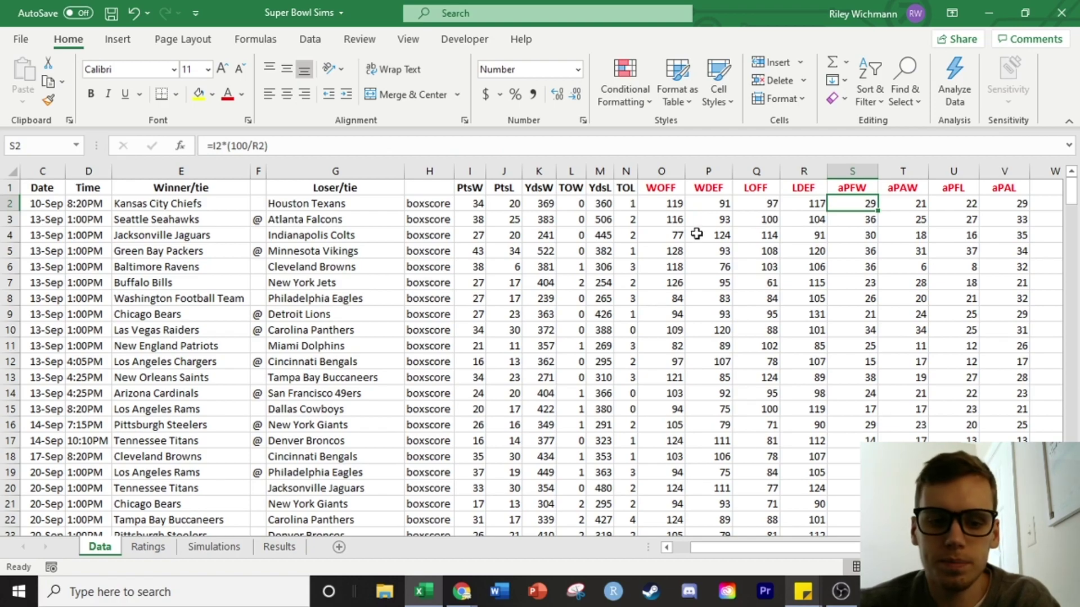
- Compare the first game's WOFF INDEX/MATCH formula with the Ratings sheet, and inspect the matching WDEF formula
left_click(671, 207)
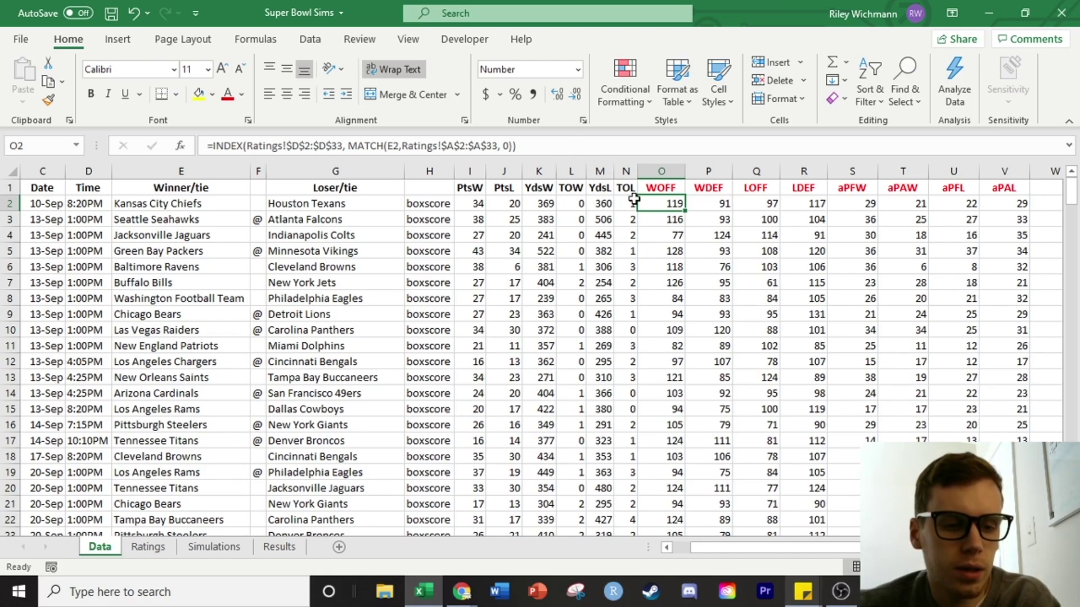
left_click(149, 548)
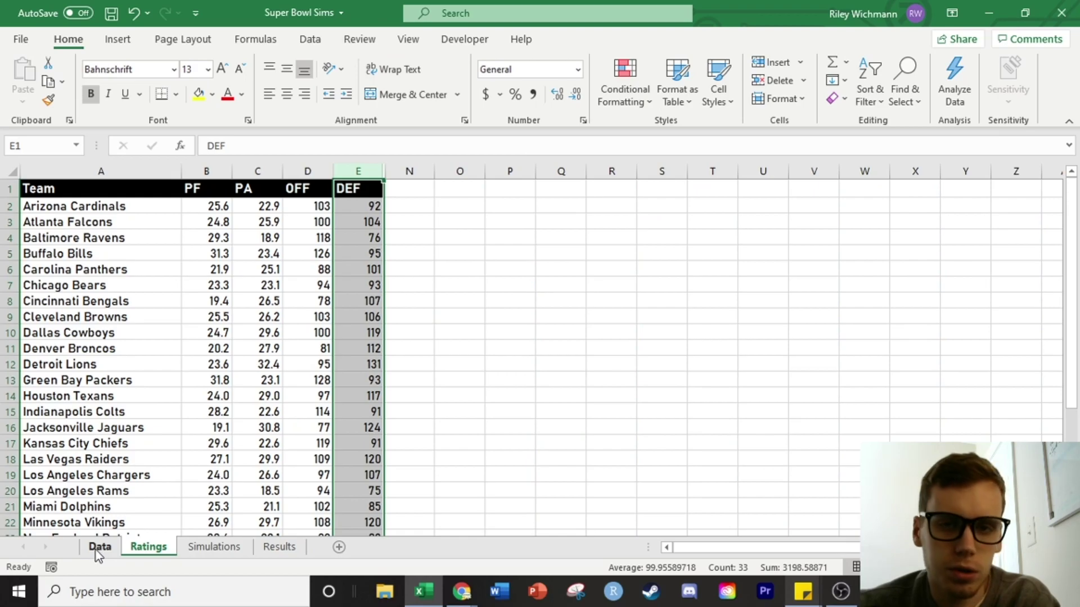
left_click(96, 549)
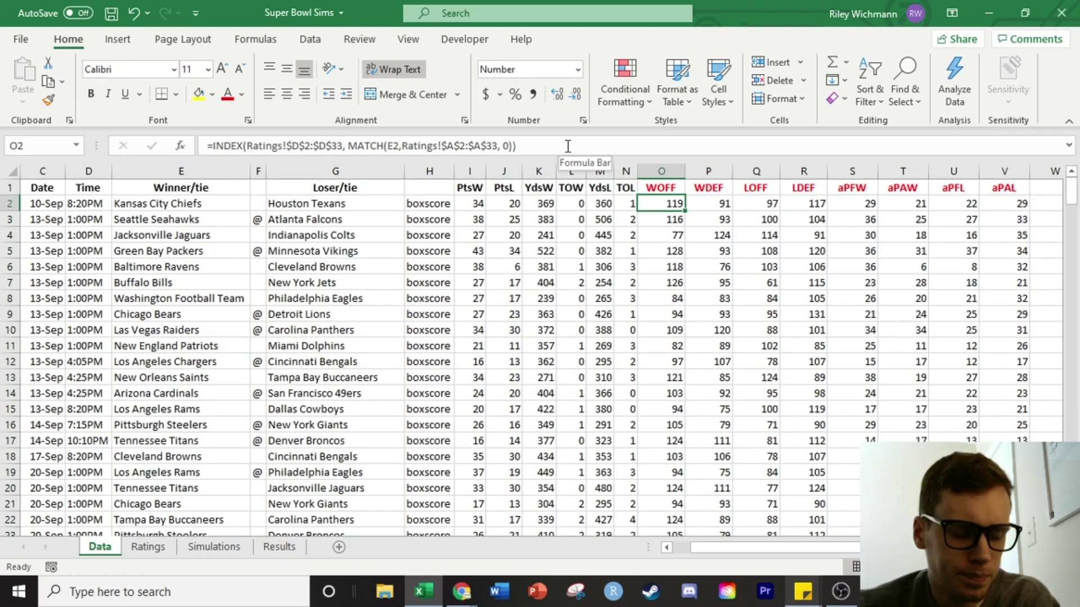
left_click(710, 209)
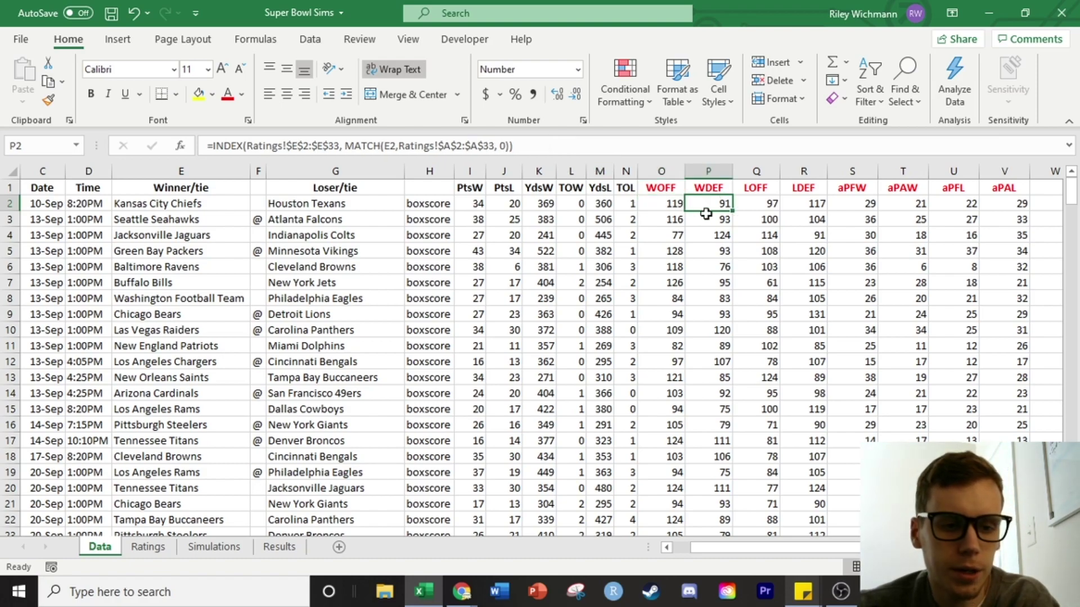
- Inspect the first game's aPFW formula and trace it to the winner's points and the LDEF rating on the Data sheet
left_click(770, 202)
left_click(834, 203)
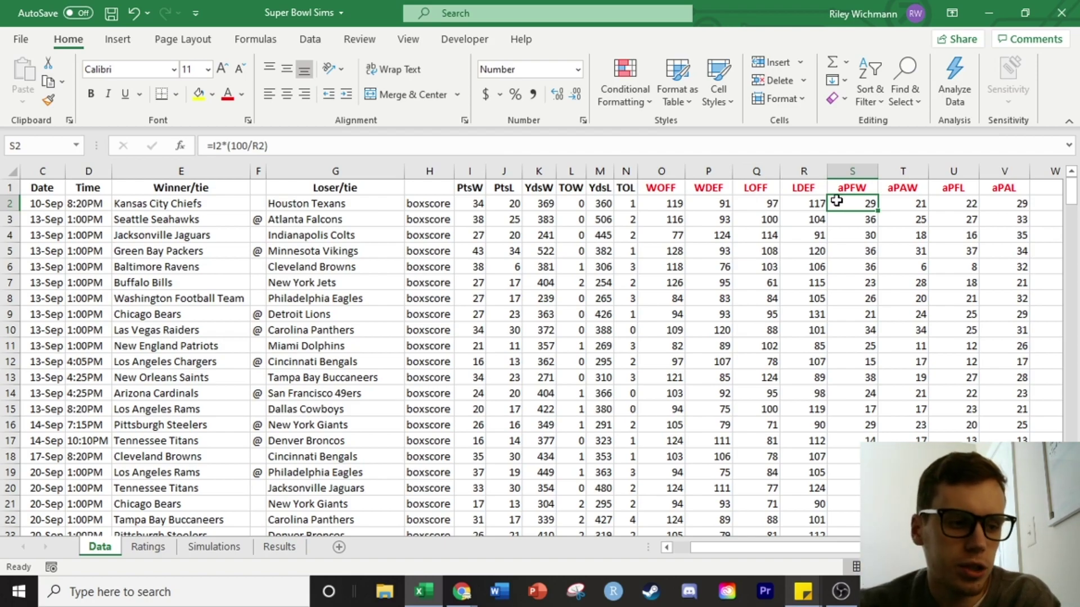
left_click(288, 146)
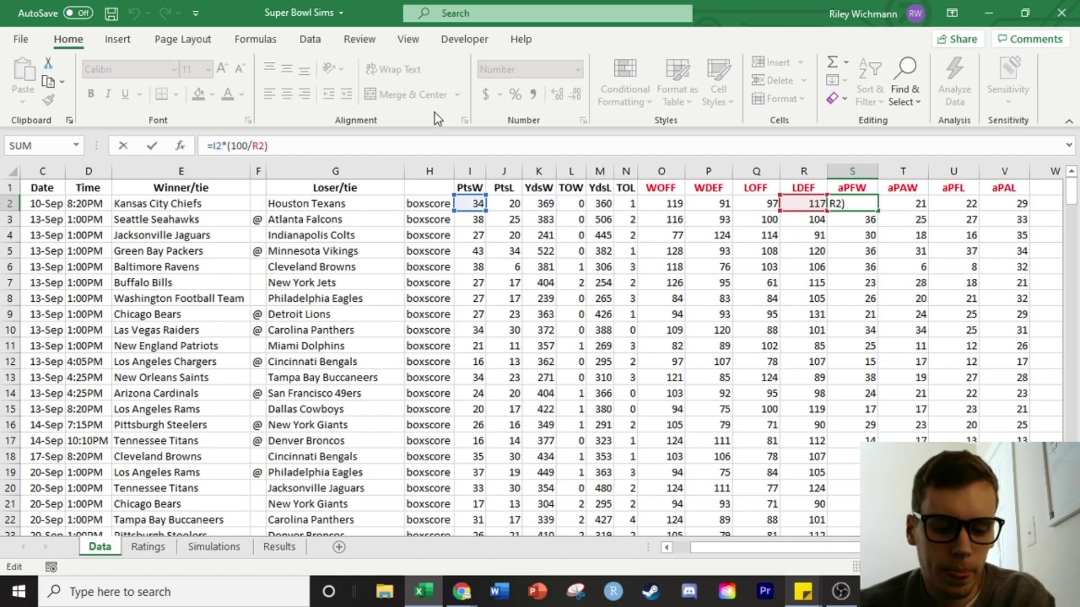
key("Return")
left_click(853, 204)
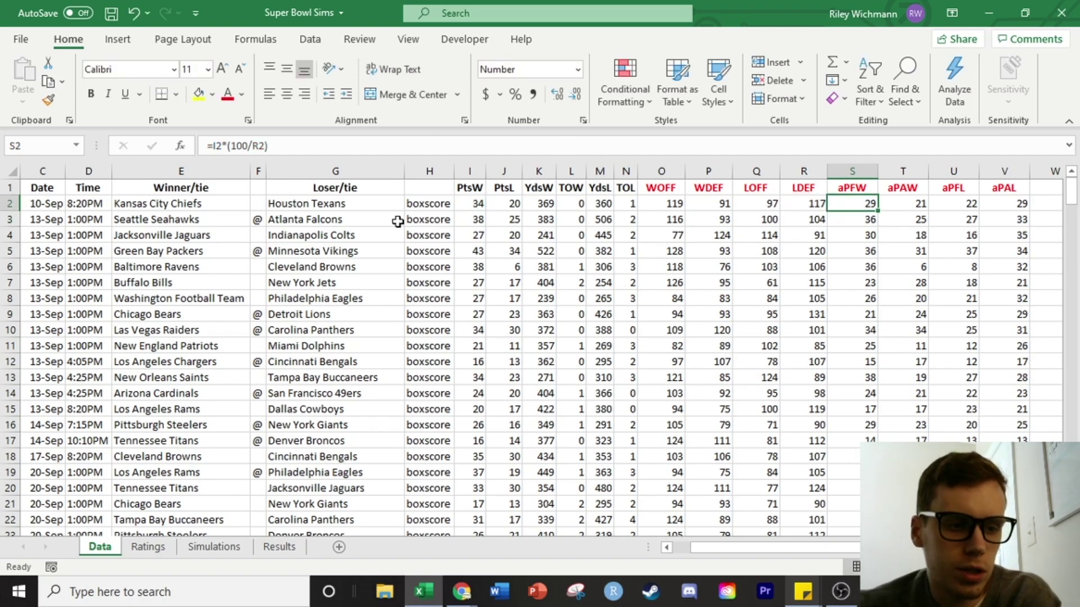
left_click(475, 206)
left_click(847, 204)
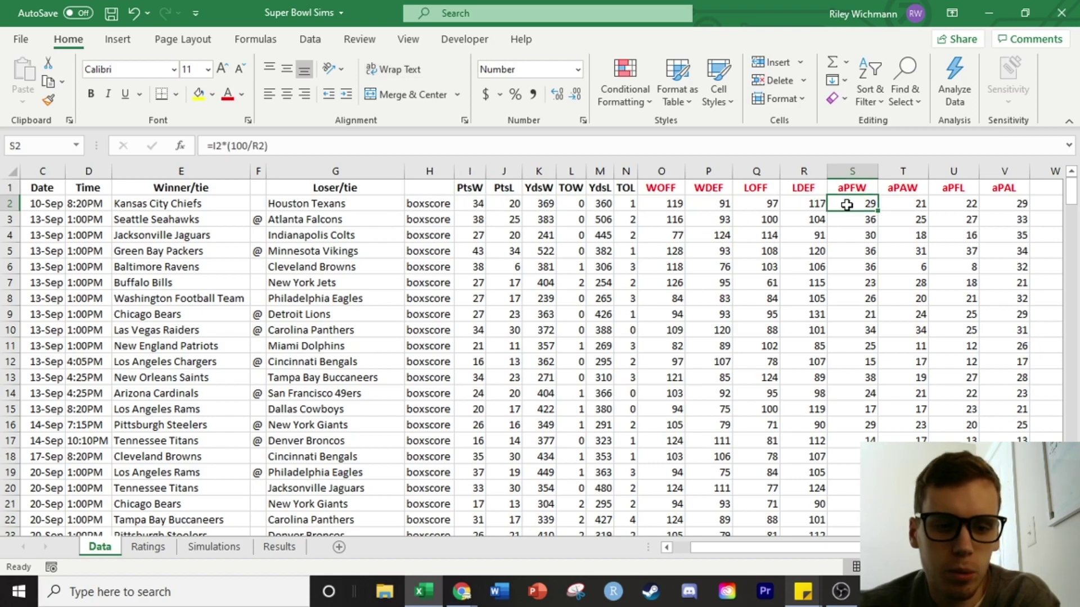
left_click(816, 206)
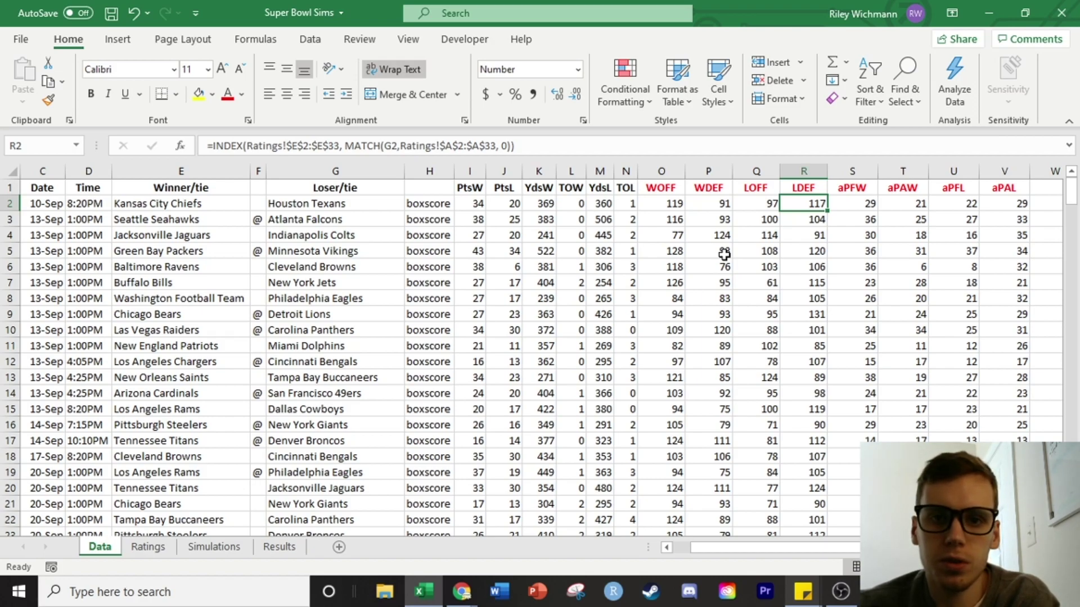
left_click(895, 205)
left_click(871, 206)
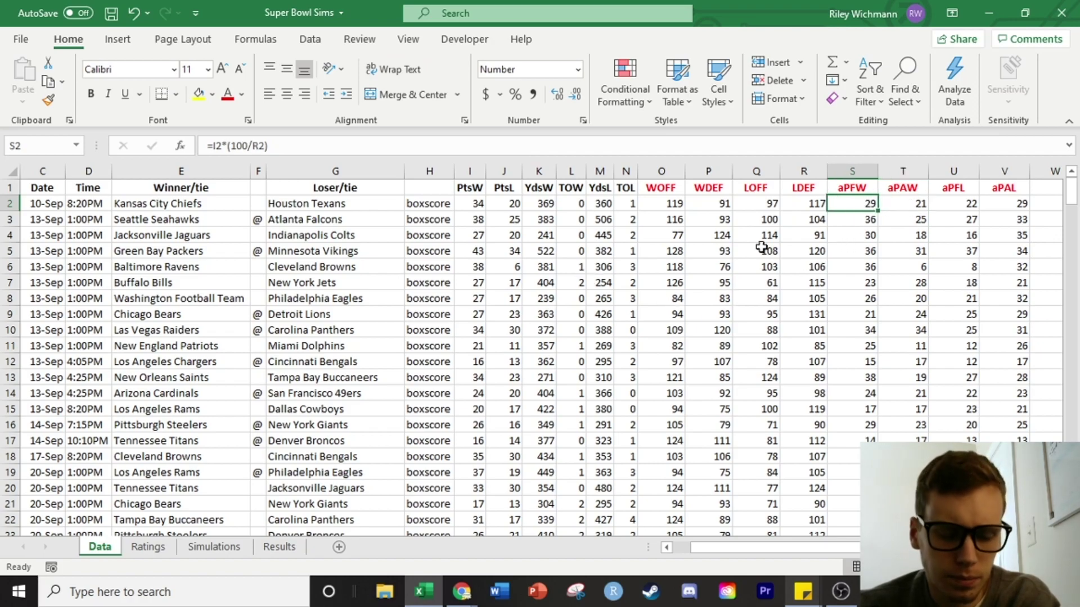
- Examine the first game's aPAW formula with its references highlighted, and compare it with the LOFF rating it uses
left_click(929, 204)
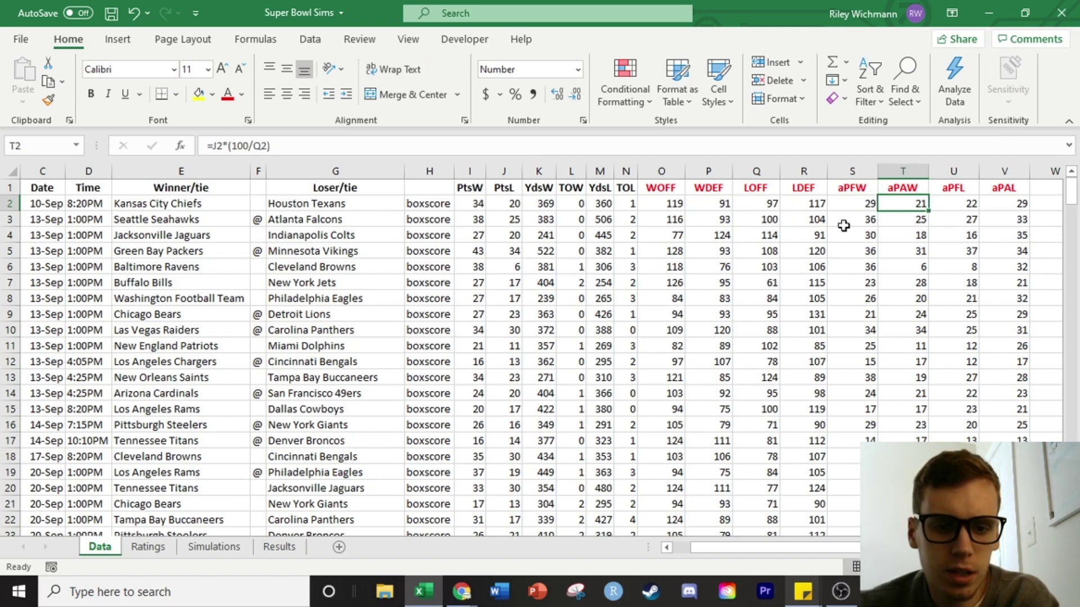
left_click(463, 146)
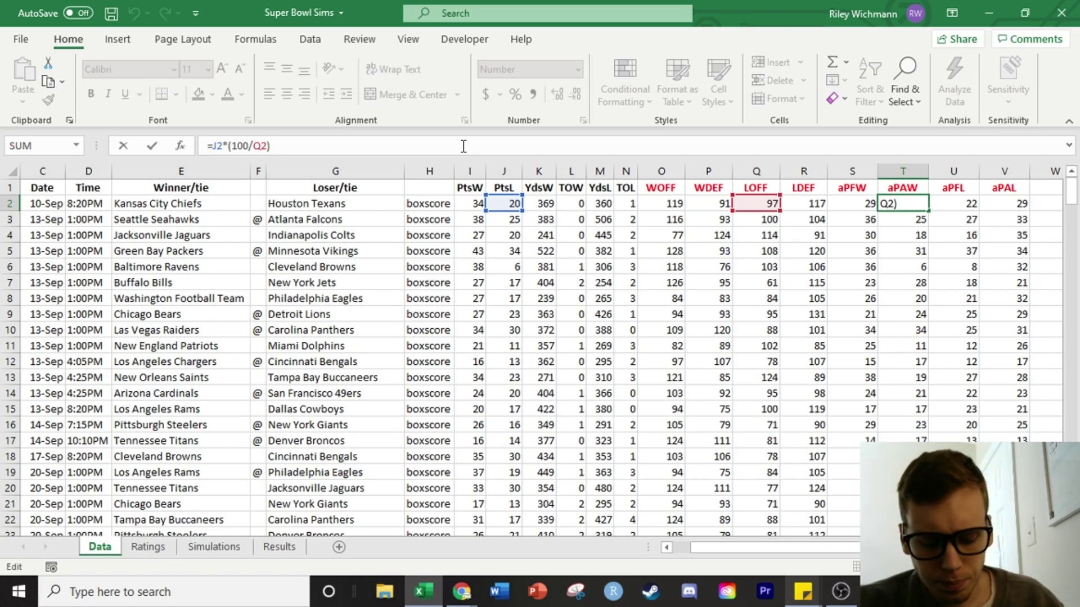
key("Return")
left_click(754, 204)
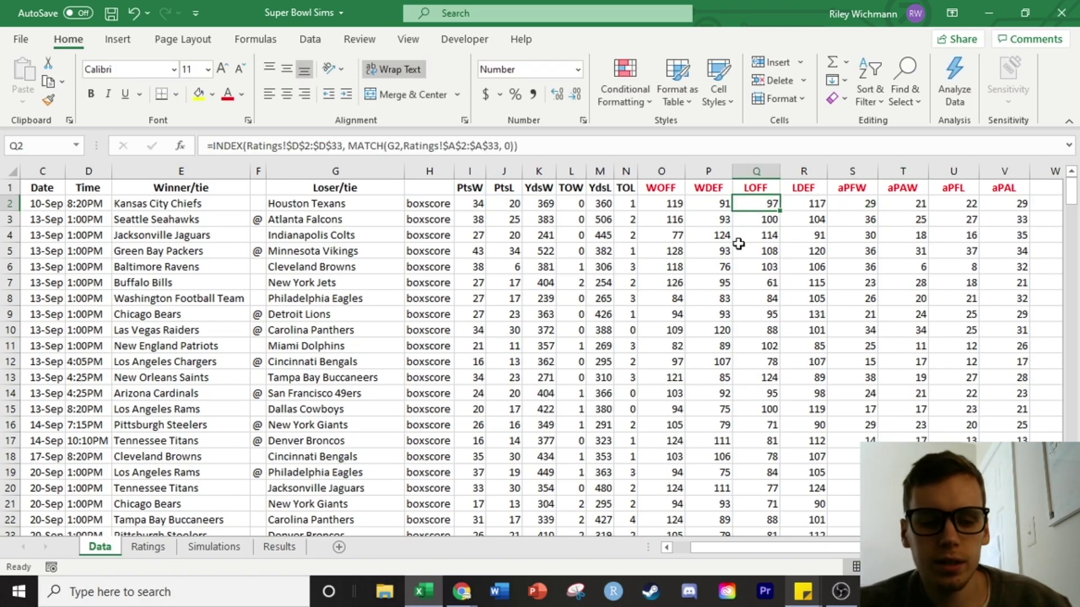
left_click(907, 217)
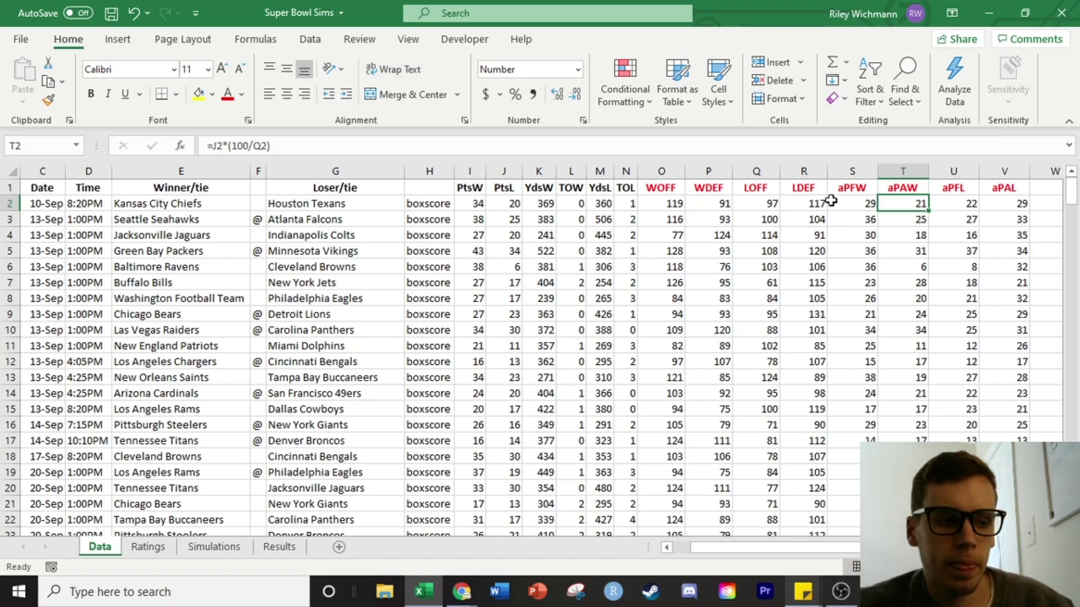
left_click(599, 152)
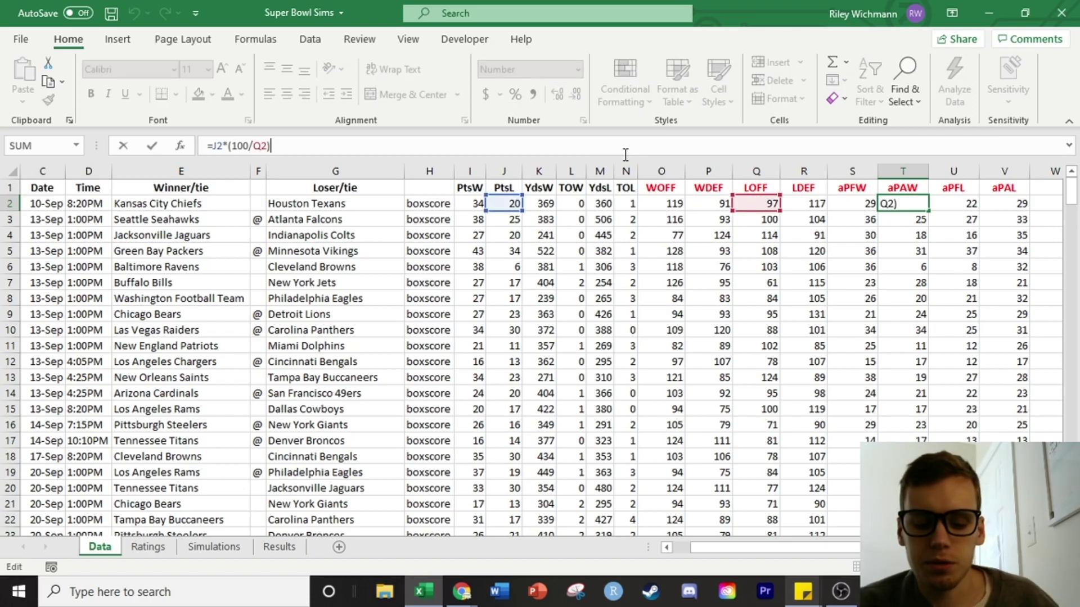
key("Return")
left_click(907, 205)
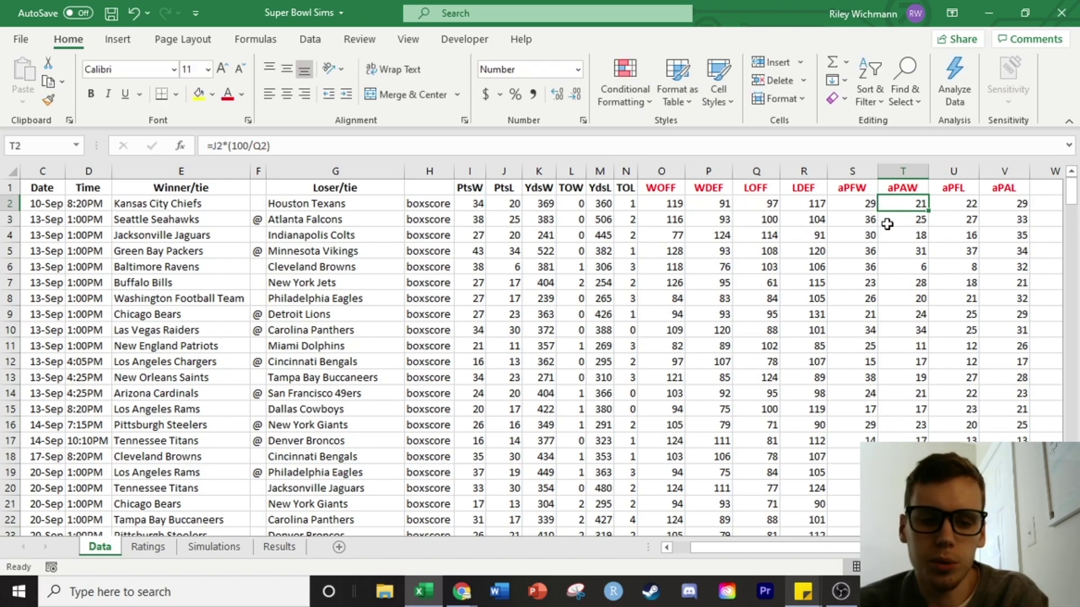
left_click(762, 207)
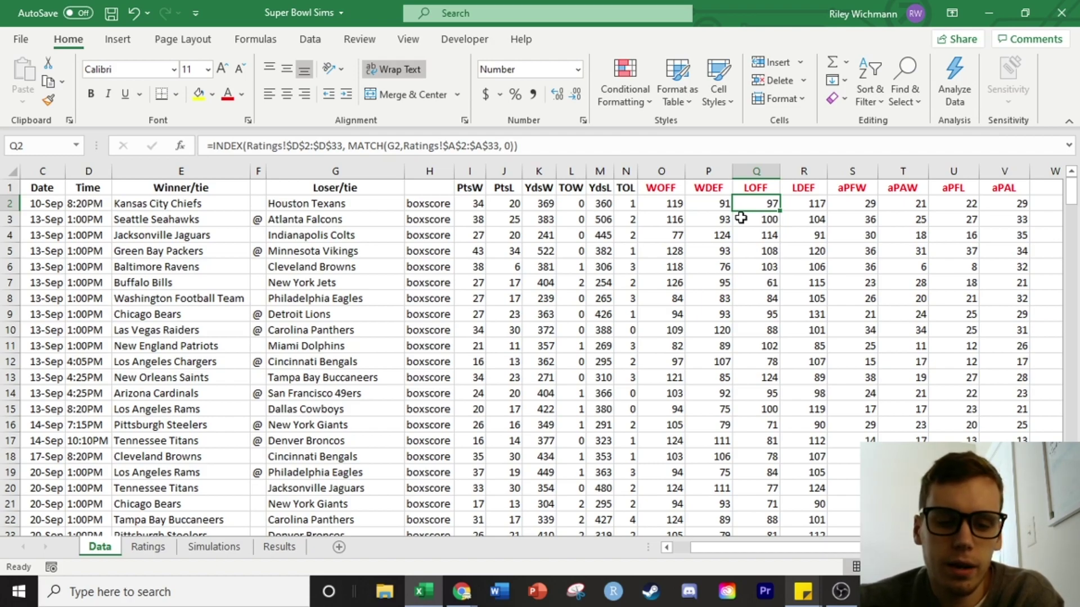
left_click(917, 205)
scroll(910, 308, "down", 1)
scroll(910, 304, "up", 1)
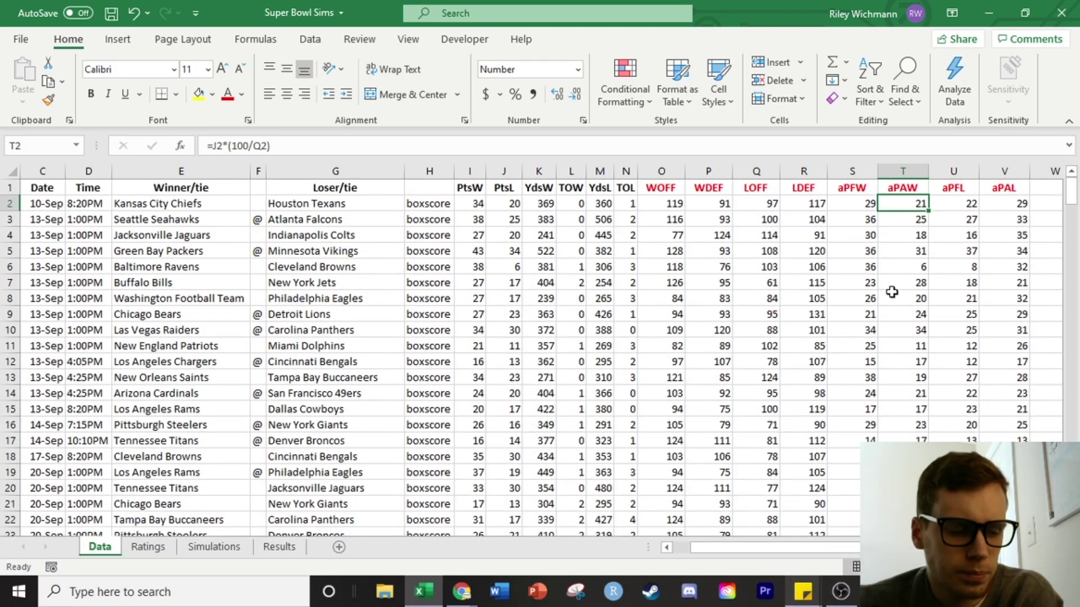
- Inspect the first game's aPFL and aPAL formulas on the Data sheet
left_click(967, 204)
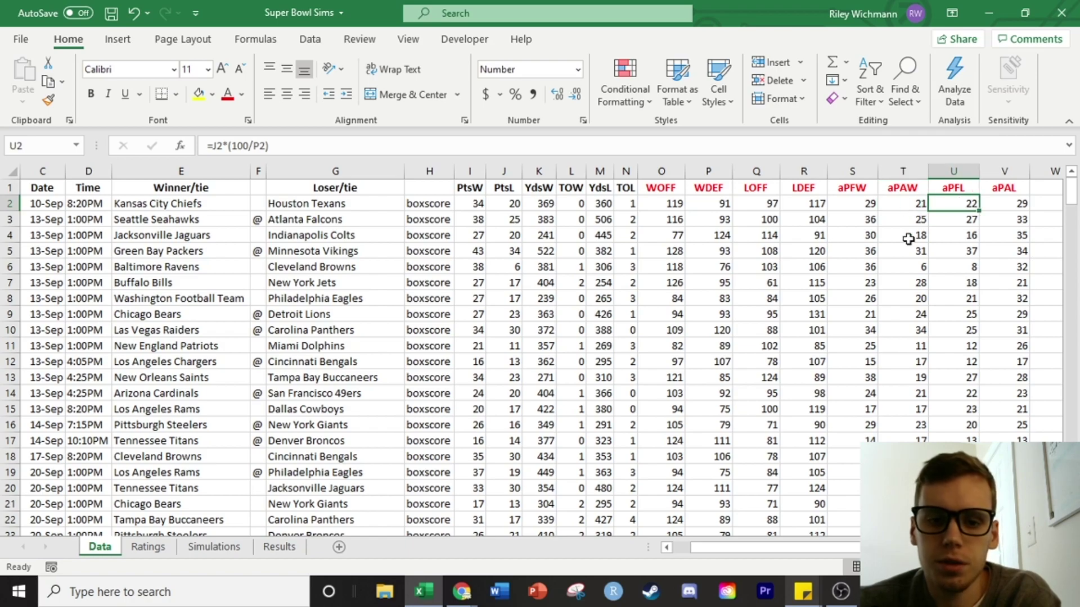
left_click(957, 188)
left_click(956, 202)
left_click_drag(956, 202, 987, 207)
left_click(958, 203)
left_click(961, 205)
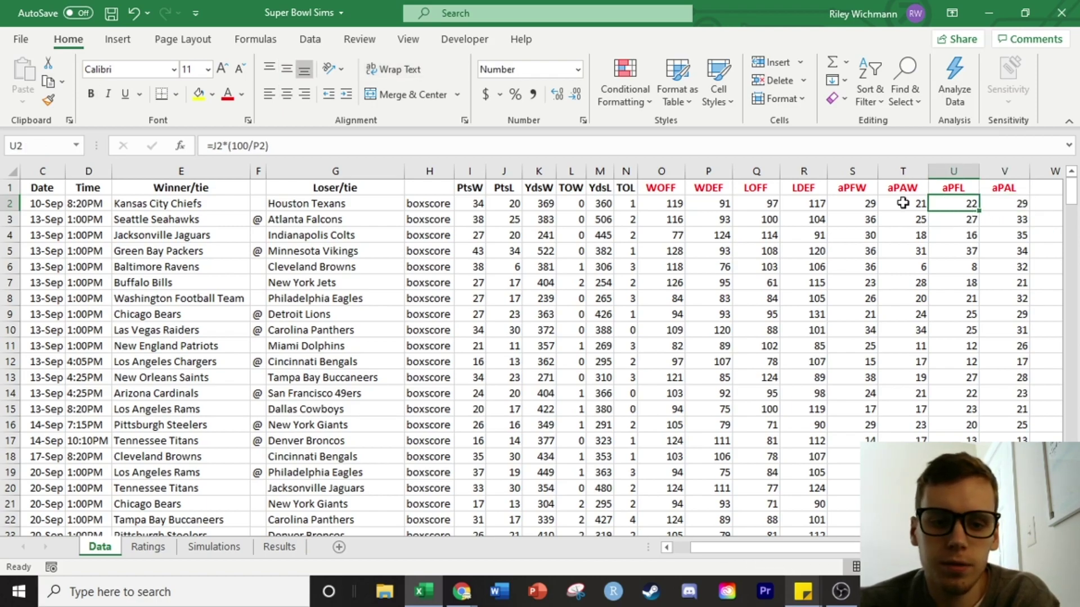
left_click(1004, 207)
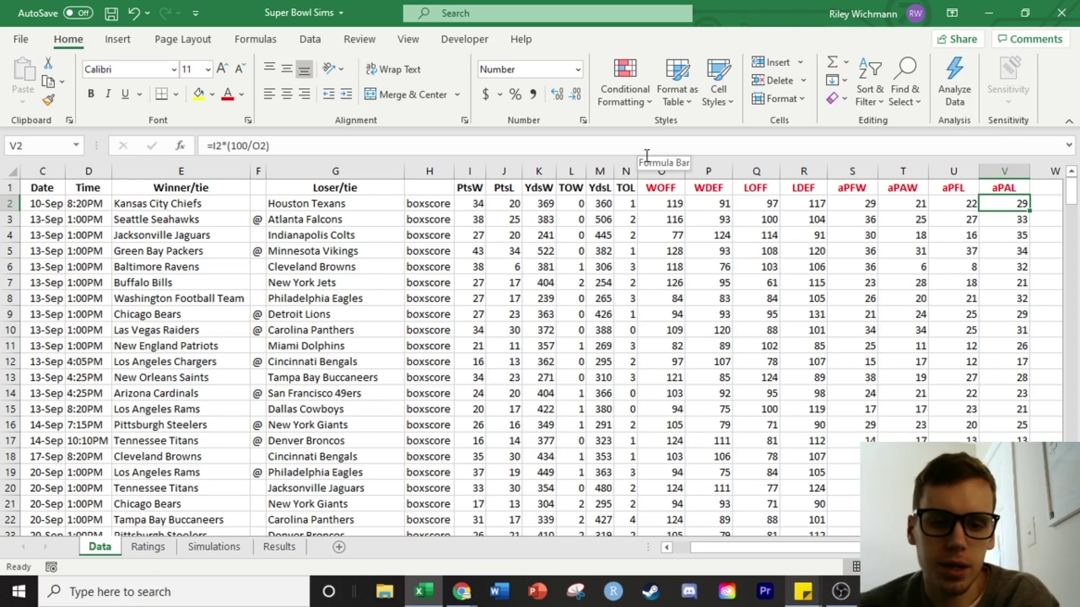
- Highlight the four rating columns WOFF to LDEF, followed by the adjusted aPFW and aPAW columns
left_click_drag(655, 170, 805, 172)
left_click_drag(662, 203, 803, 206)
key("ctrl+v")
left_click_drag(849, 172, 928, 178)
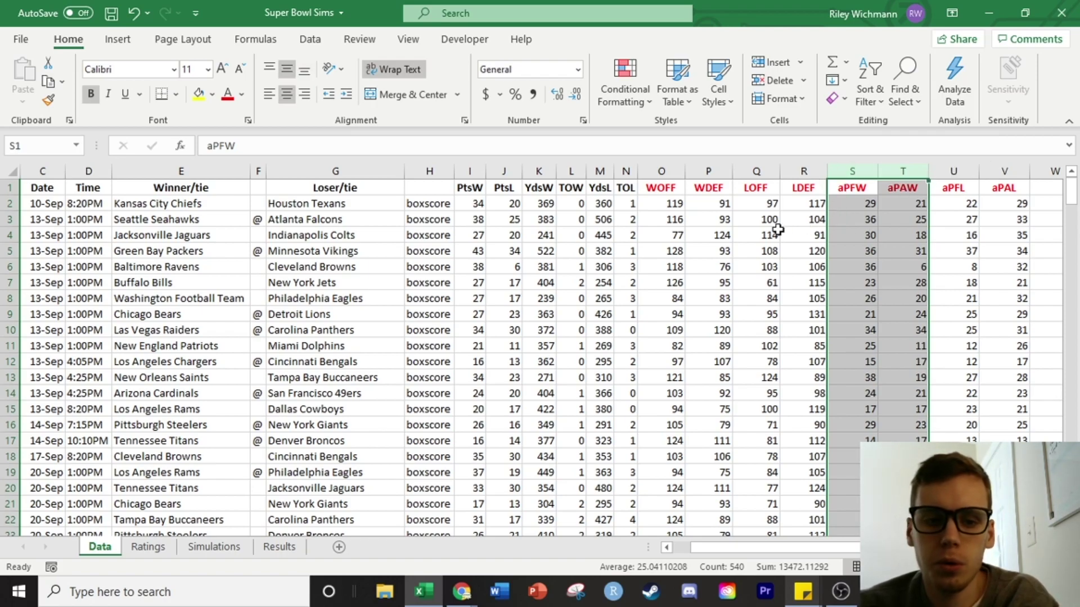
- Unhide the columns between E and N on the Ratings sheet
left_click(172, 546)
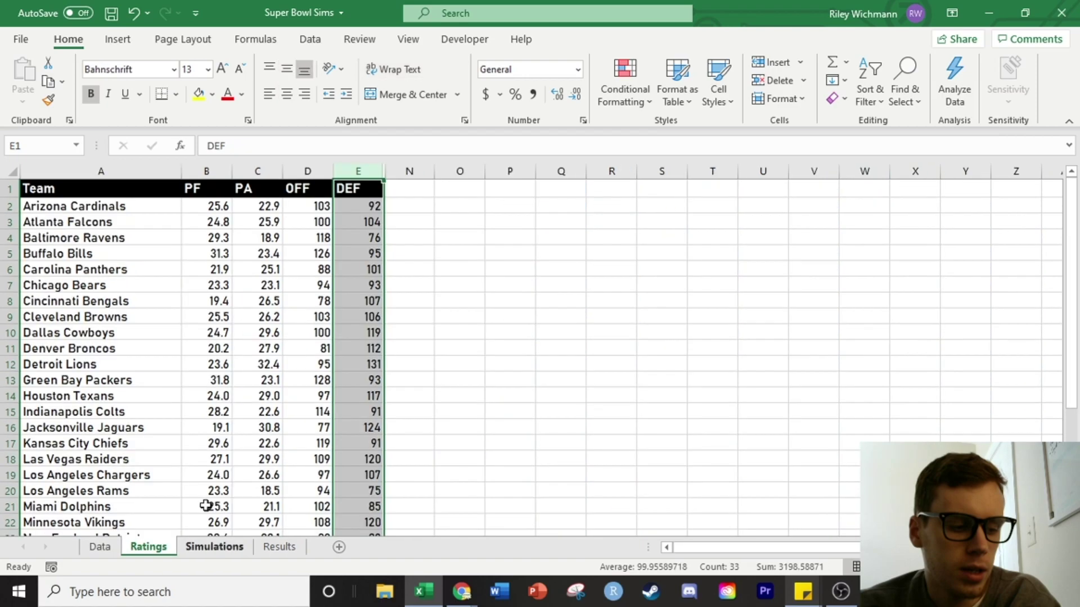
left_click_drag(358, 171, 409, 171)
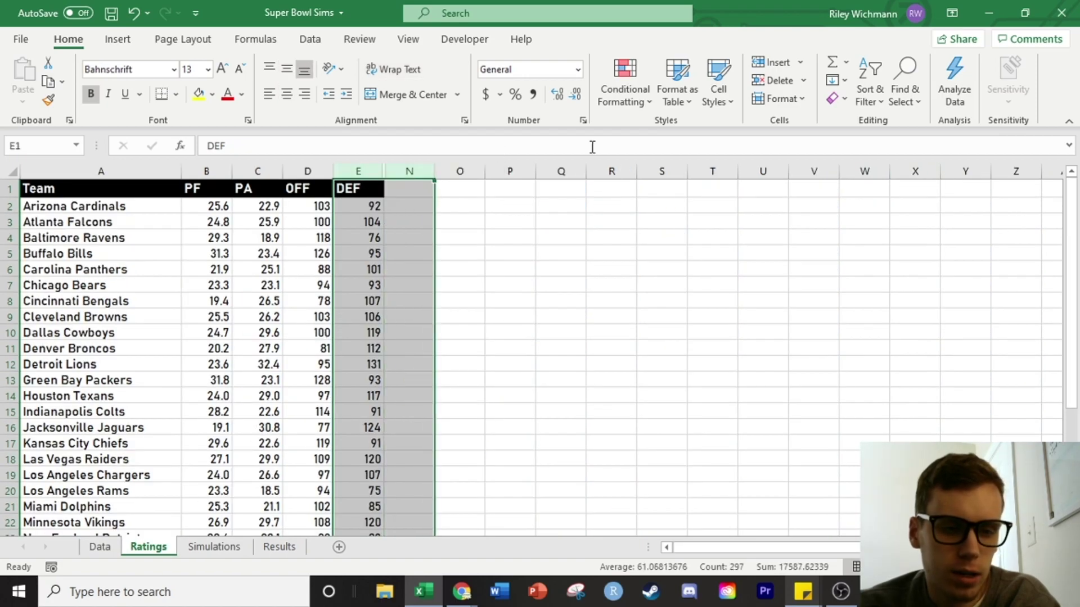
left_click(785, 99)
mouse_move(848, 281)
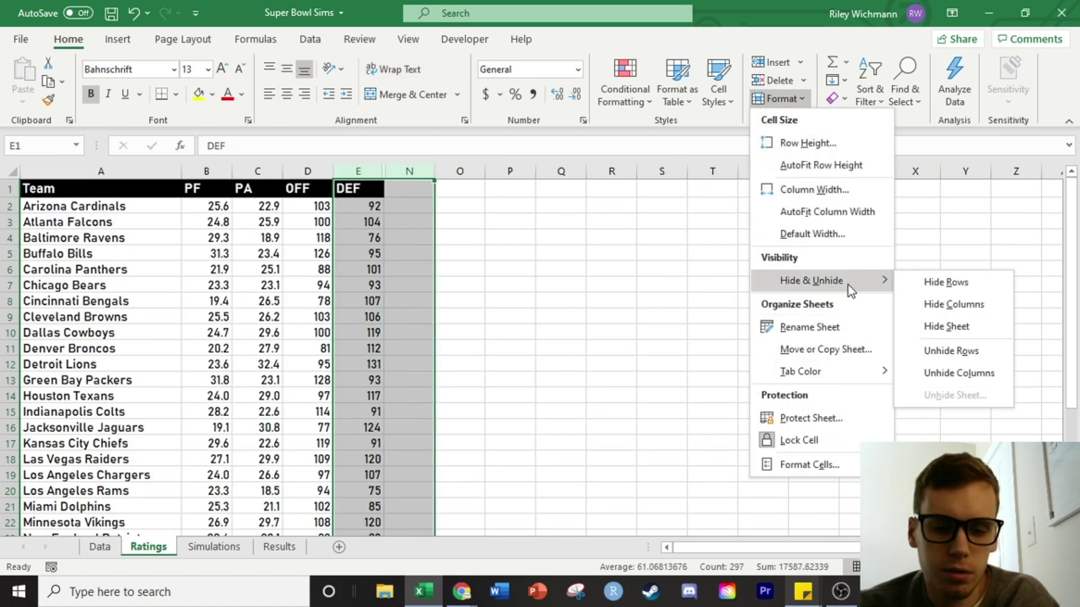
left_click(957, 374)
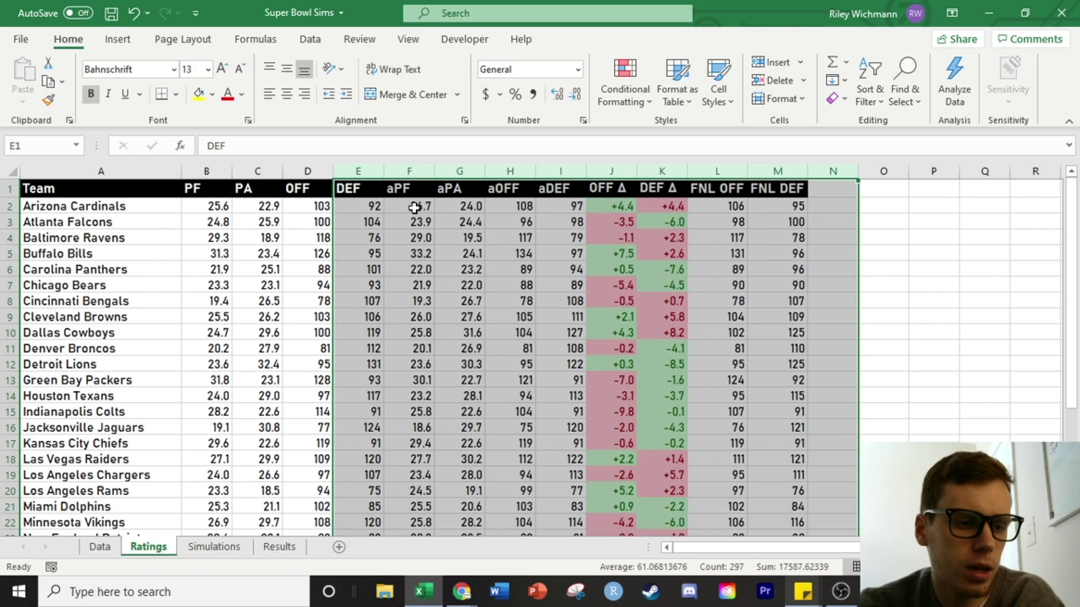
- Examine the aPF column and compare the SUMIF formulas behind the Arizona Cardinals' aPF and aPA values
left_click(408, 172)
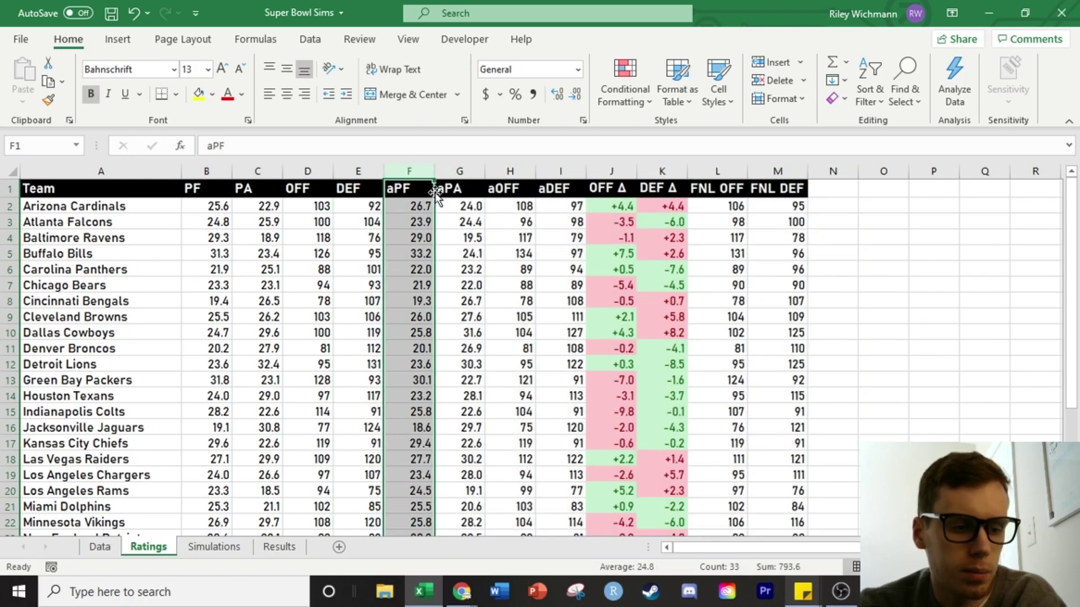
double_click(401, 201)
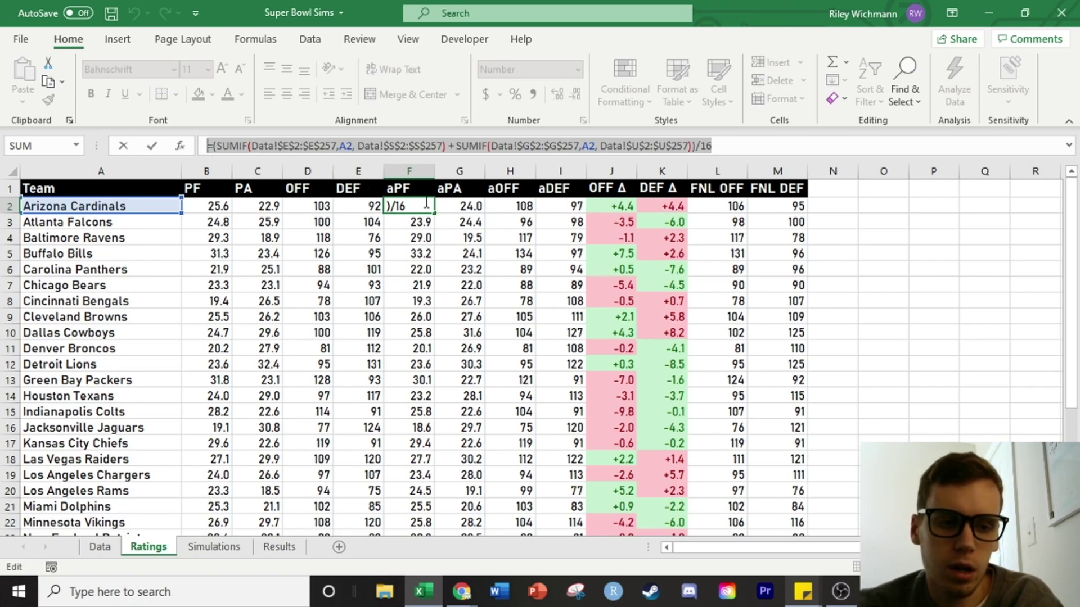
key("Return")
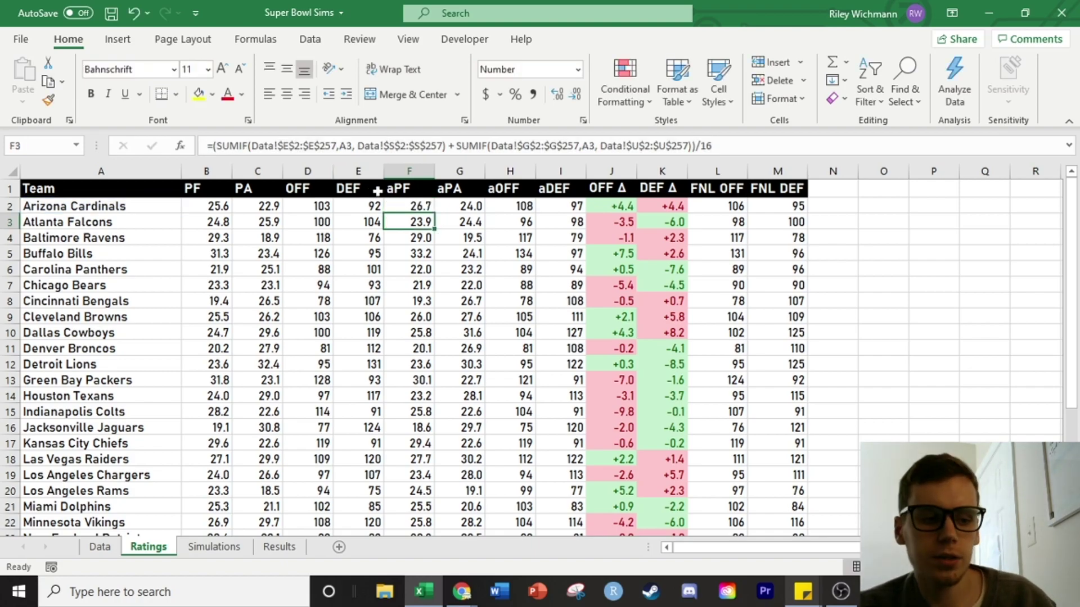
left_click(405, 205)
left_click(446, 206)
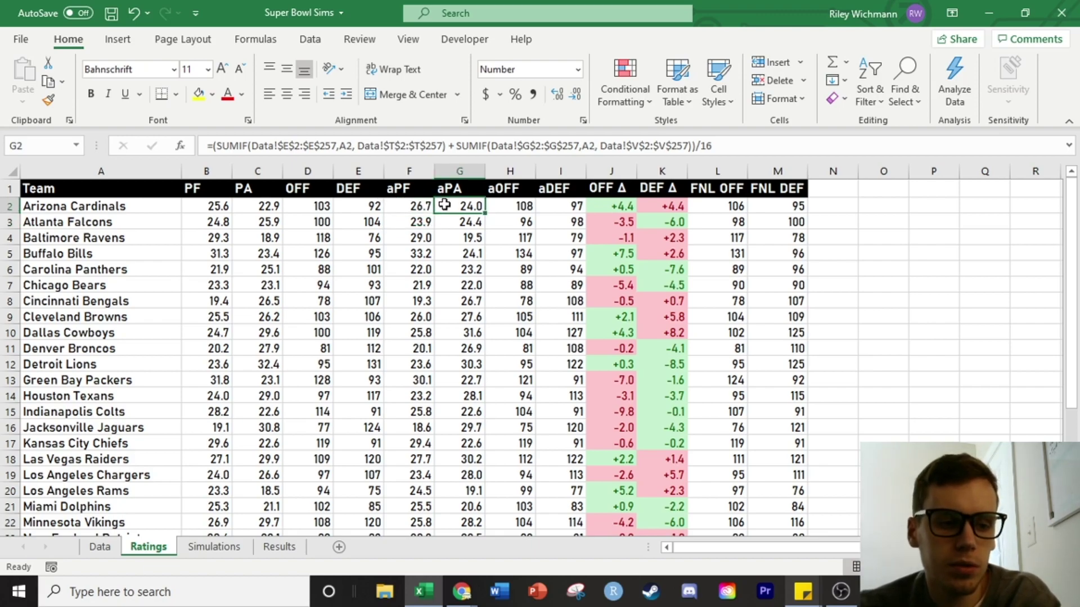
left_click(411, 208)
left_click(463, 209)
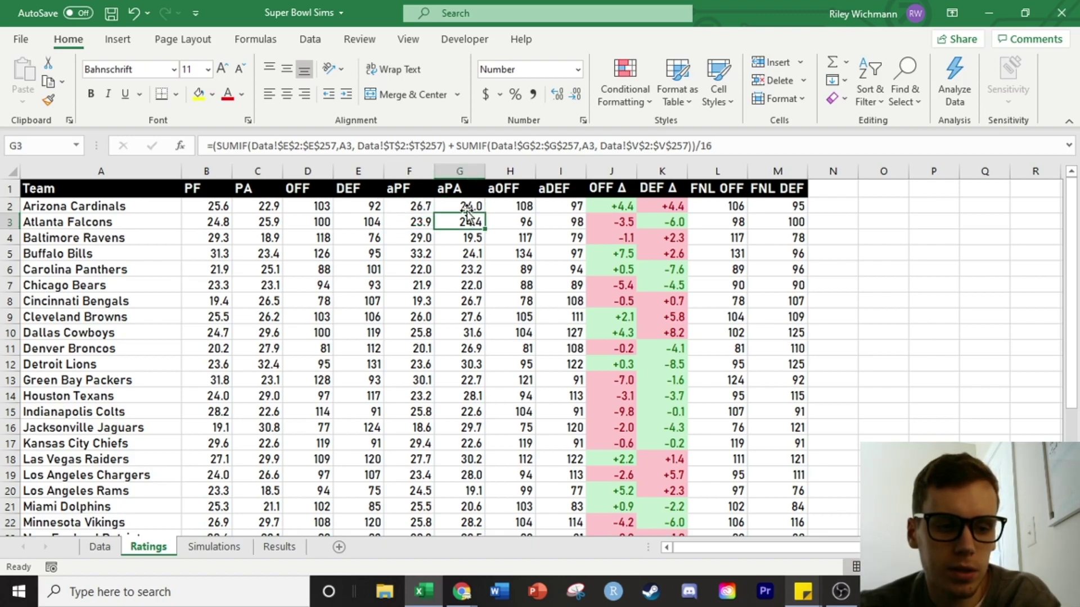
- Inspect the Arizona Cardinals' aOFF formula with its aPF reference highlighted
left_click(498, 205)
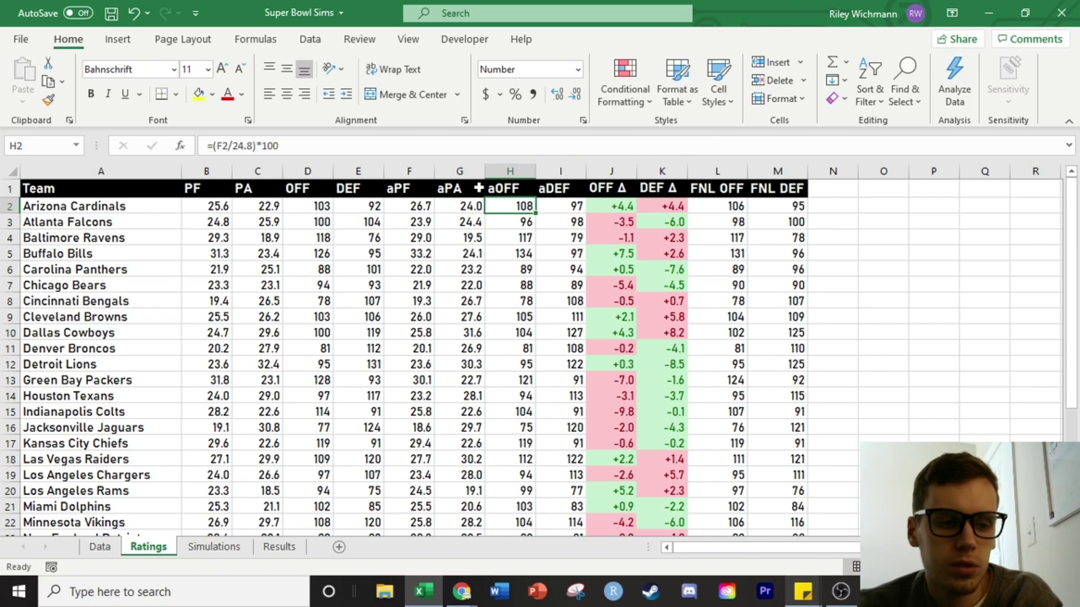
left_click(367, 147)
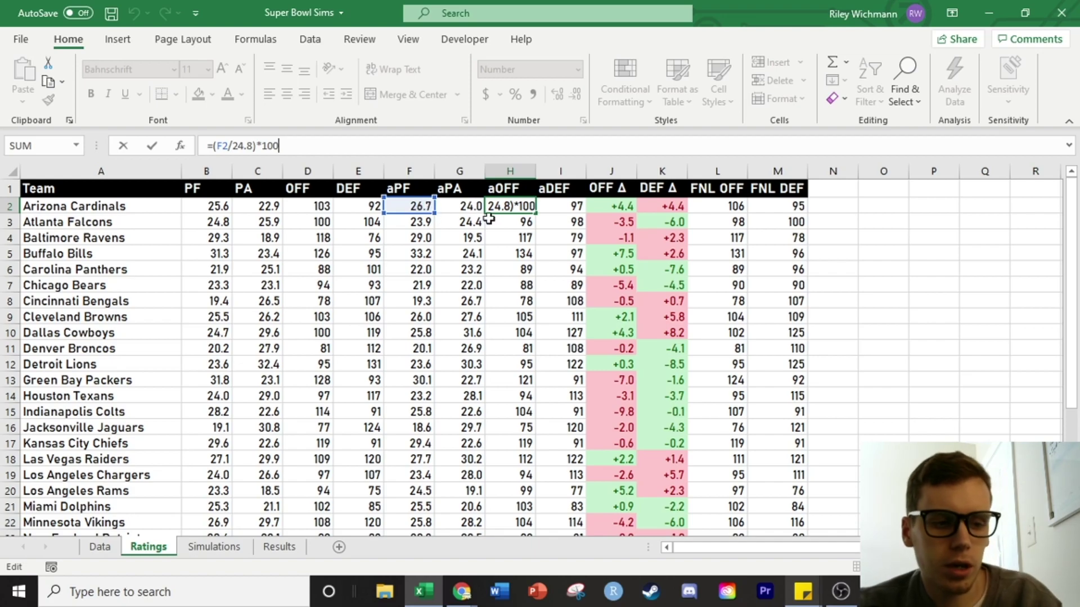
key("Return")
- Inspect the Arizona Cardinals' OFF Δ and DEF Δ formulas and see which rating columns they subtract
left_click(598, 194)
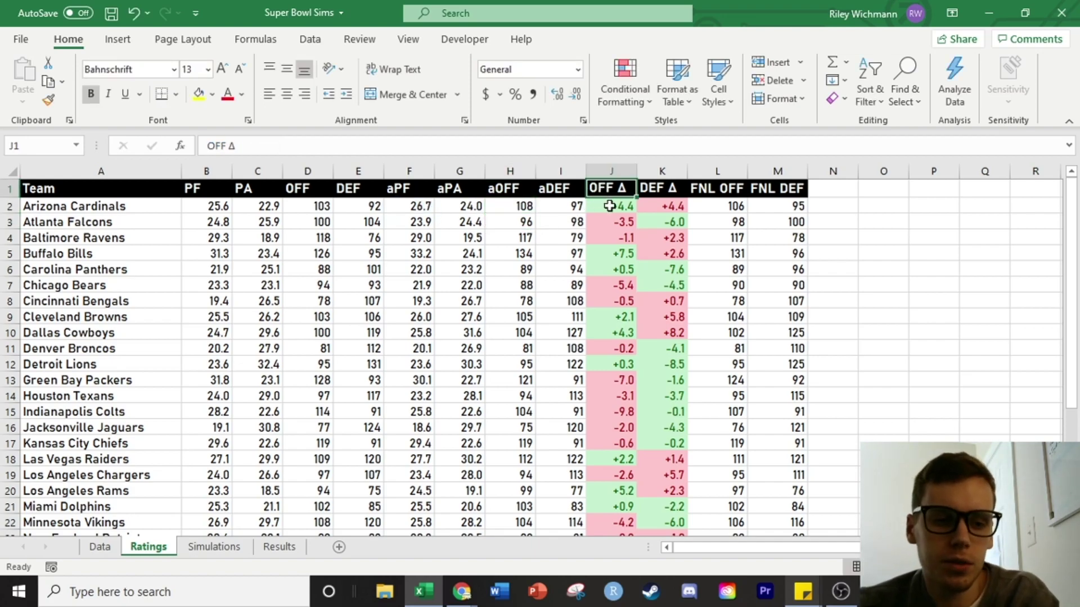
left_click(603, 207)
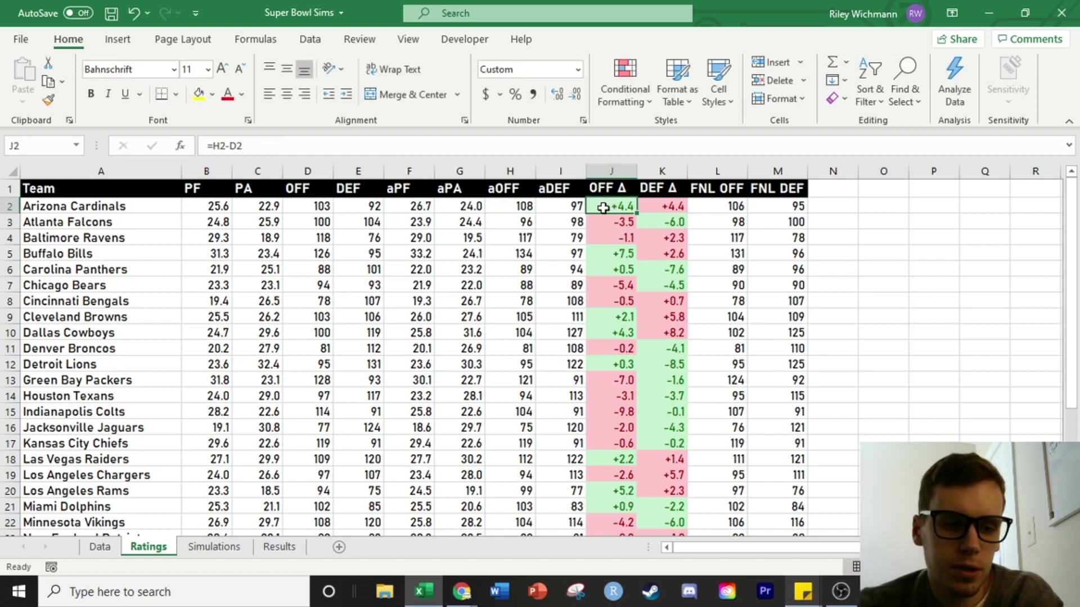
left_click(483, 150)
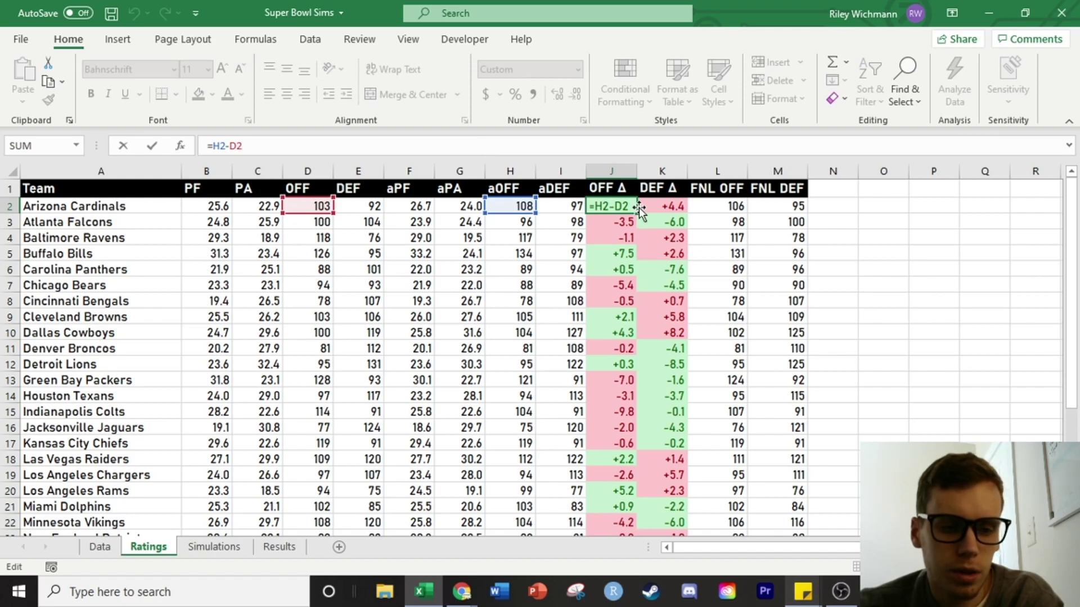
key("Return")
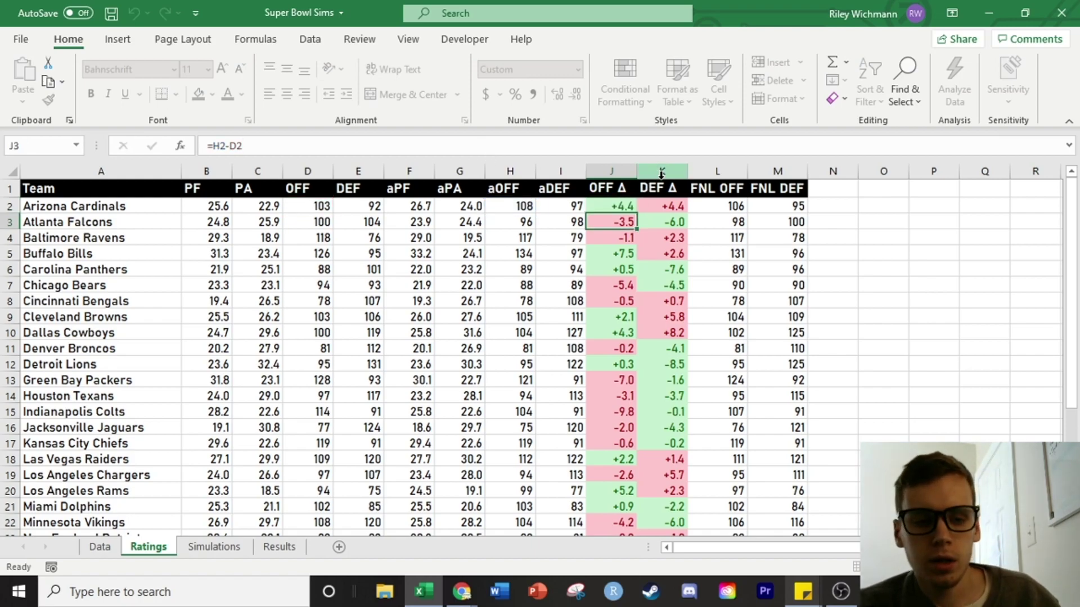
left_click(664, 206)
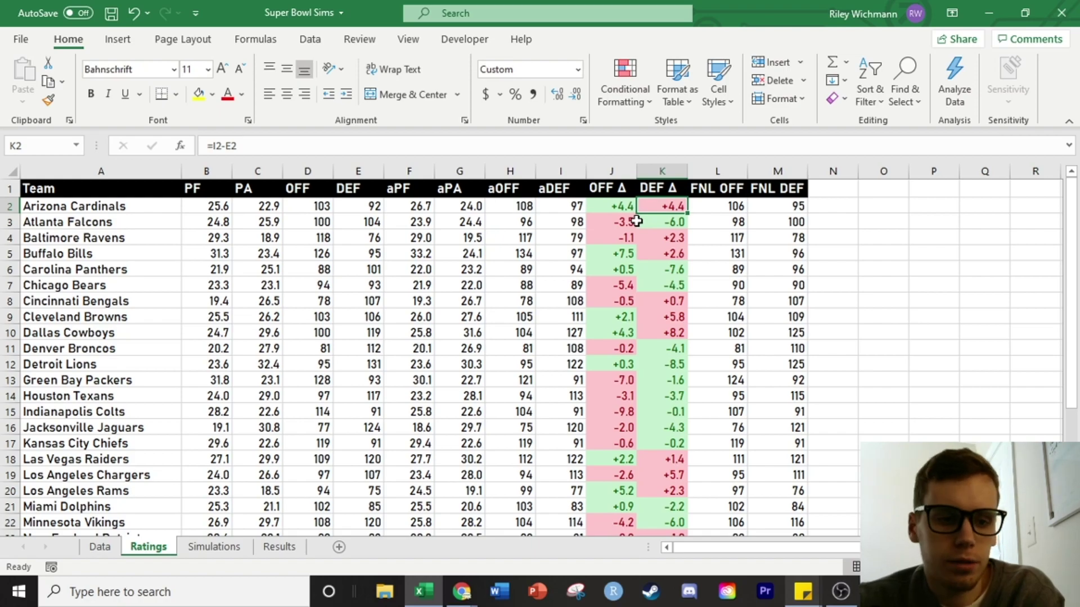
left_click(616, 207)
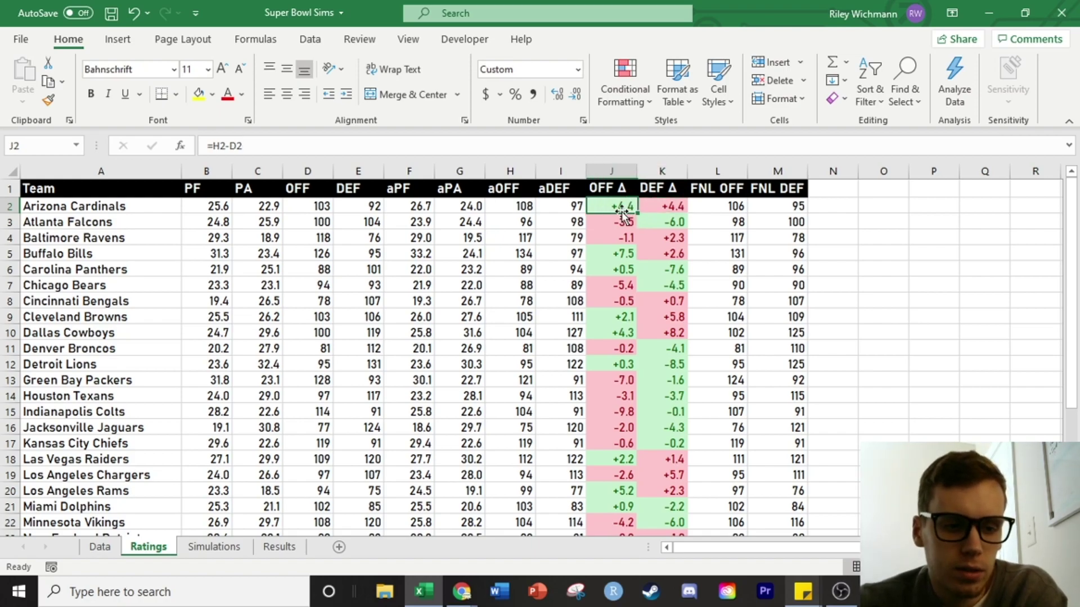
- Examine the OFF Δ and DEF Δ columns across all teams, including the Indianapolis Colts' OFF Δ
left_click(613, 171)
left_click(655, 171, "shift")
scroll(636, 246, "down", 4)
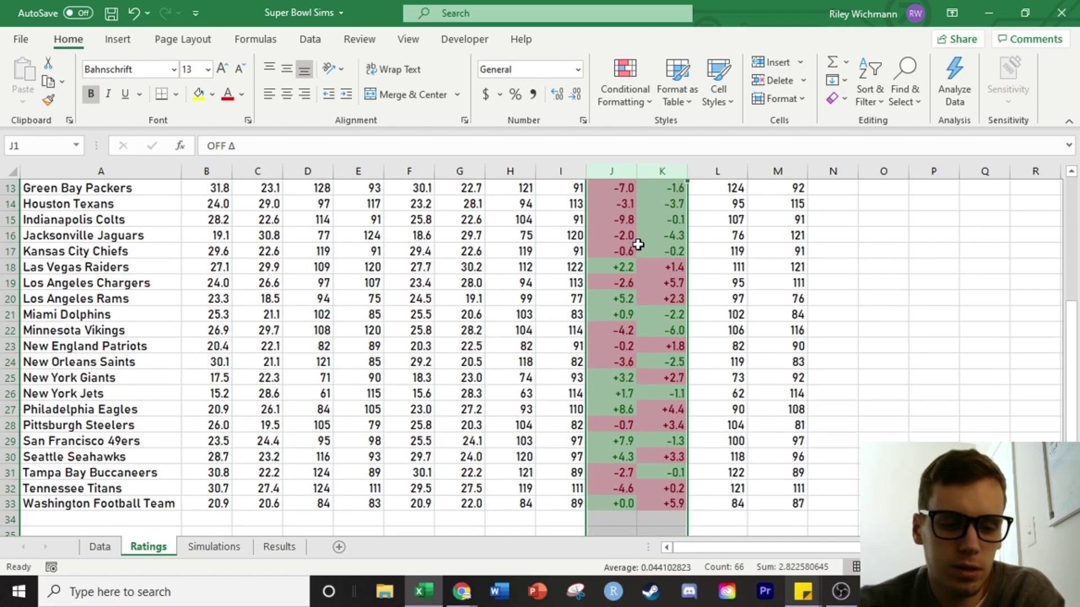
scroll(628, 311, "up", 2)
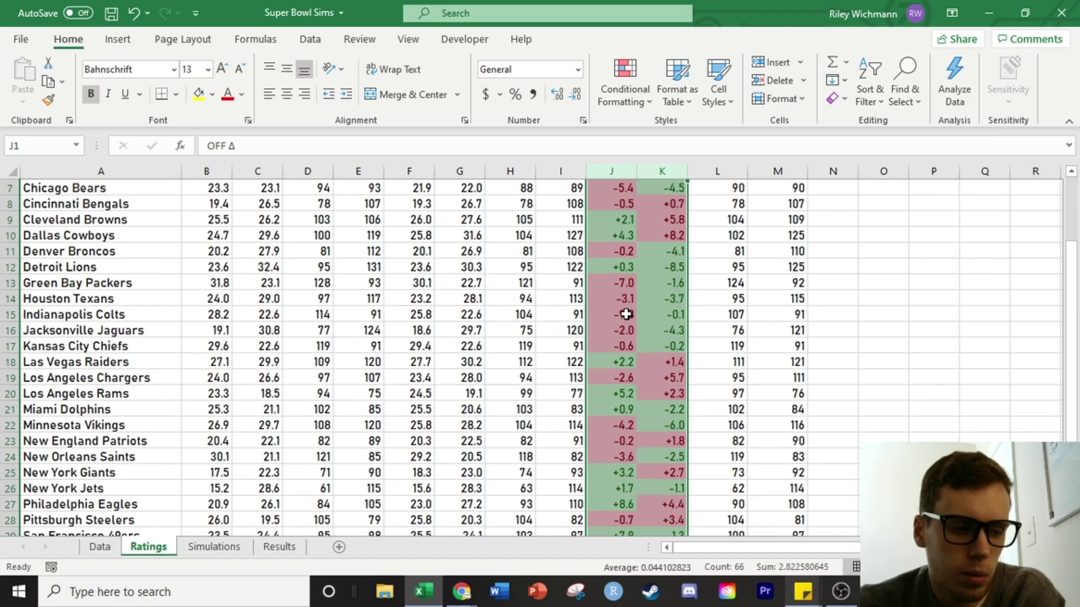
left_click(626, 314)
scroll(627, 349, "up", 2)
scroll(636, 352, "down", 2)
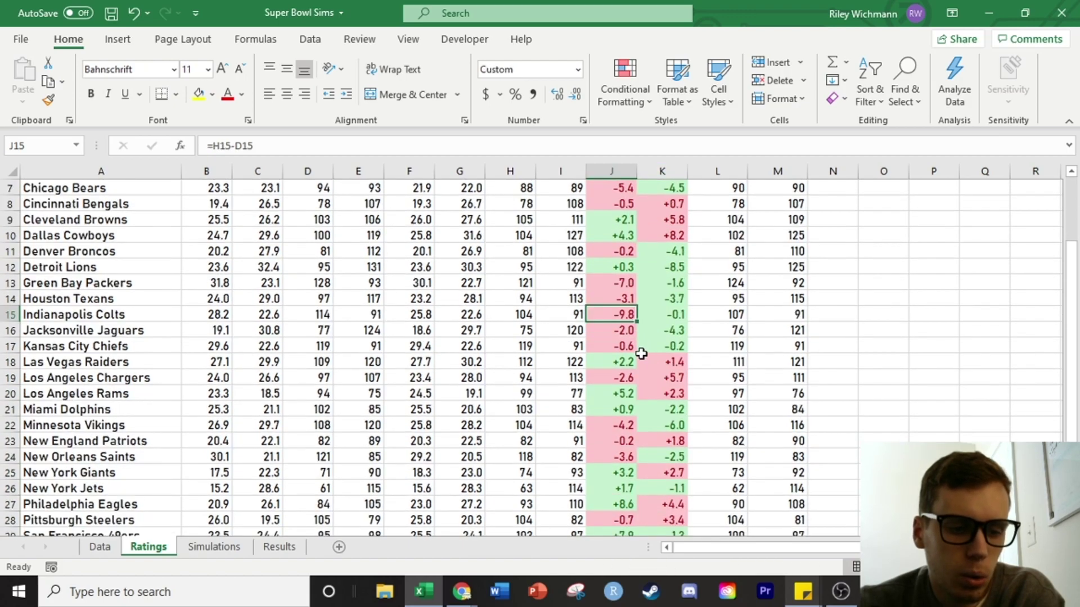
scroll(641, 353, "up", 2)
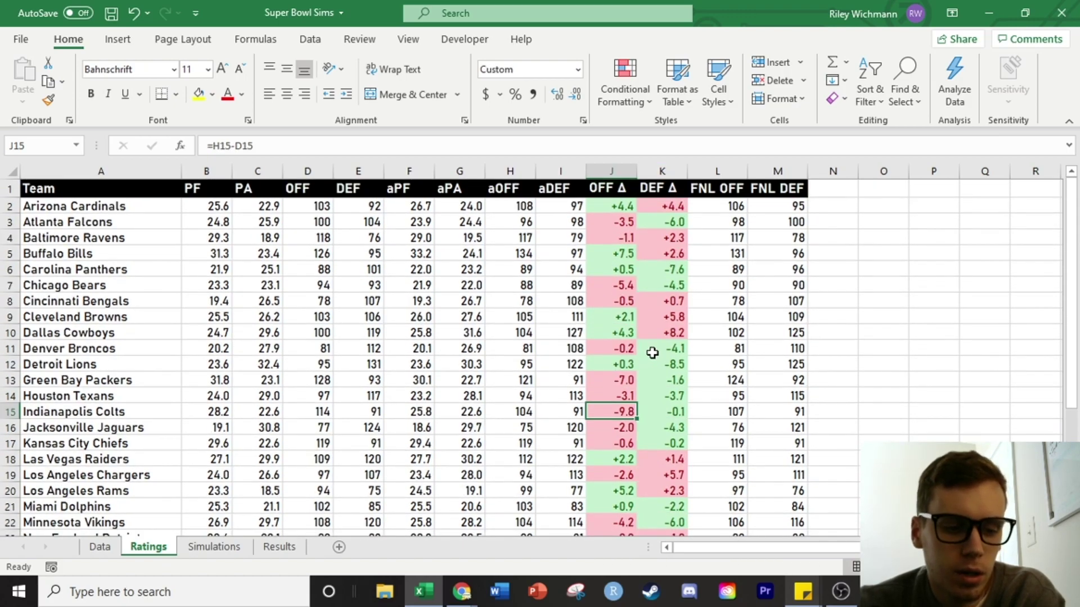
scroll(655, 353, "down", 3)
scroll(678, 337, "up", 1)
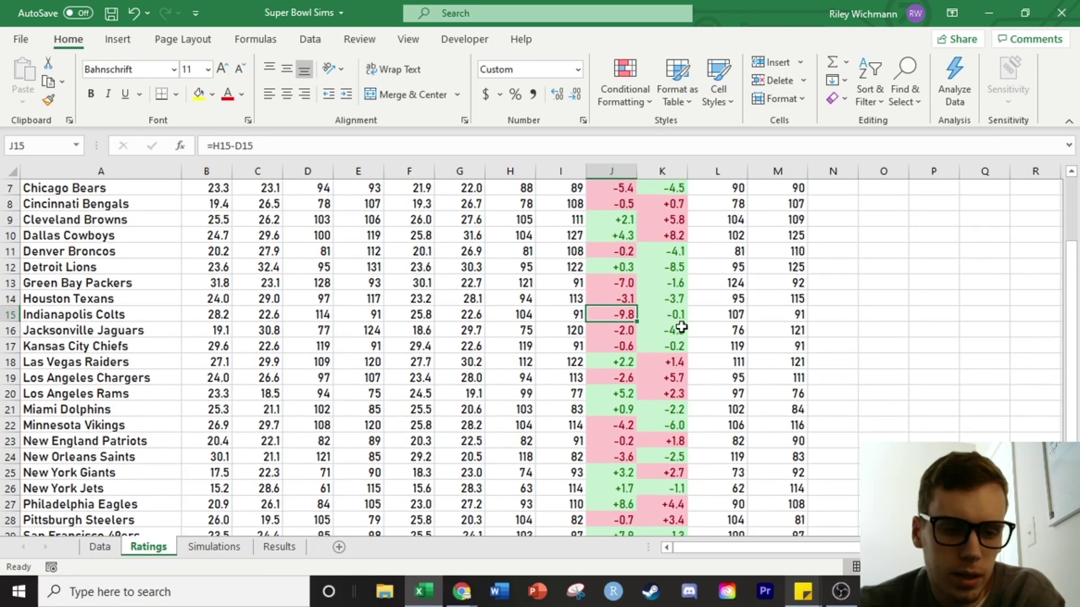
- Compare the Detroit Lions' and Dallas Cowboys' DEF Δ values as opposite extremes of the defensive adjustment
left_click(672, 269)
scroll(647, 320, "up", 2)
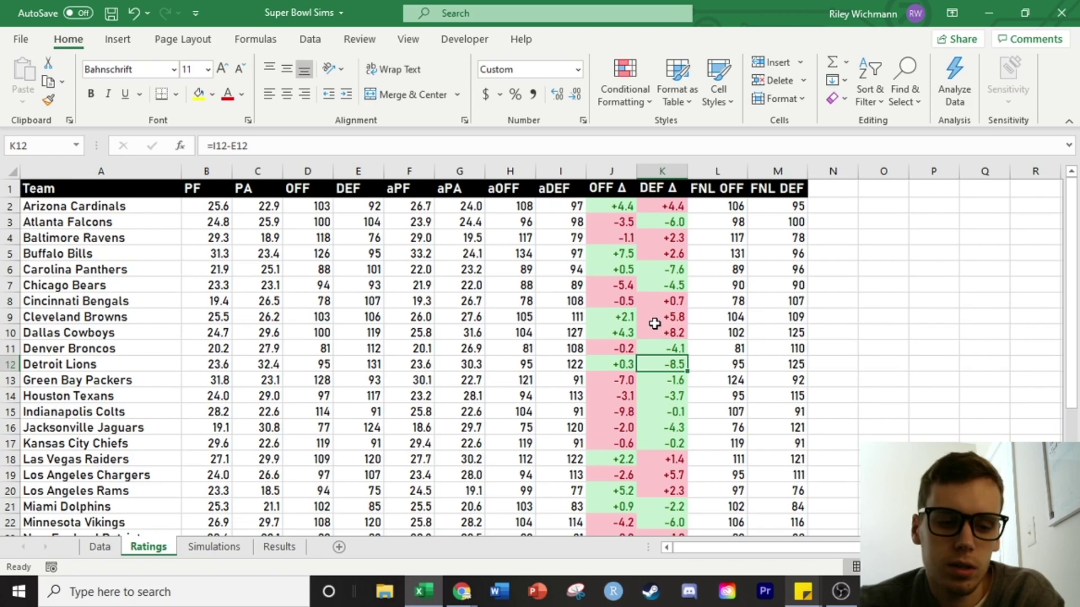
scroll(654, 325, "down", 1)
left_click(665, 281)
scroll(644, 331, "down", 1)
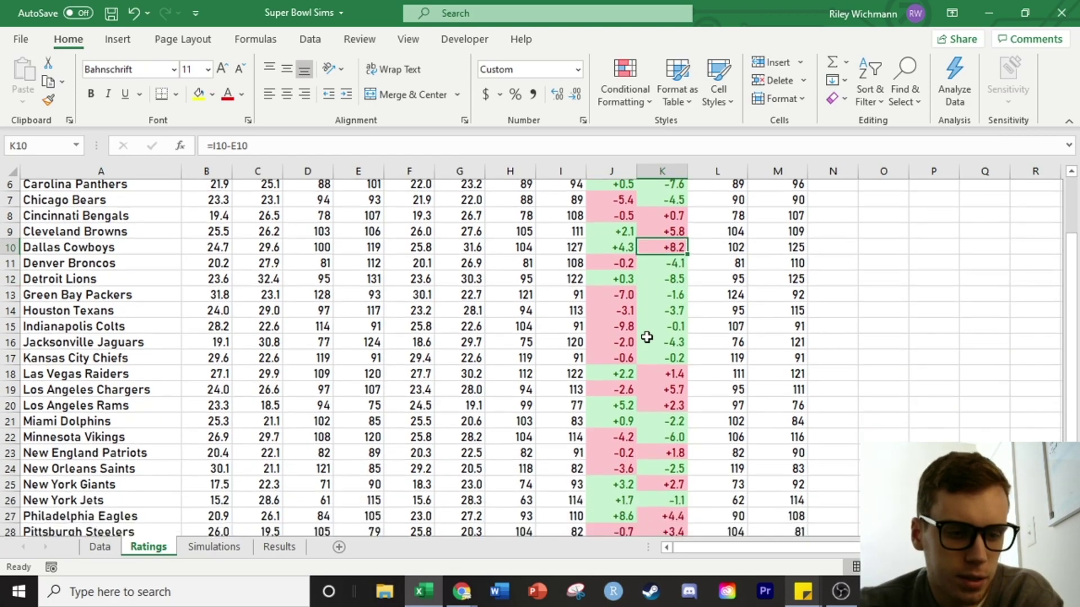
scroll(647, 336, "up", 2)
scroll(619, 326, "down", 1)
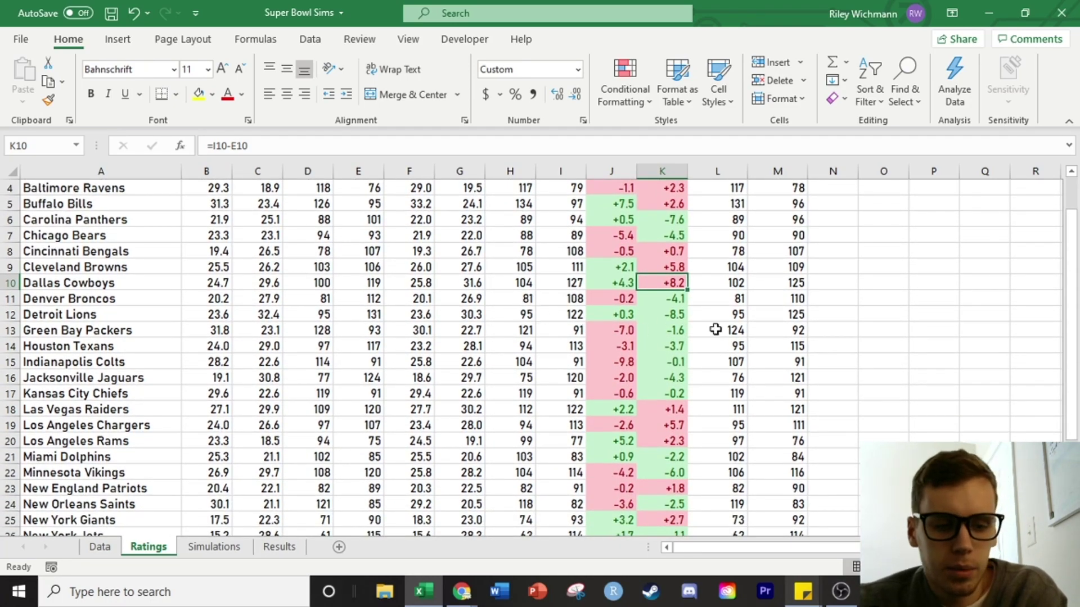
scroll(717, 329, "up", 1)
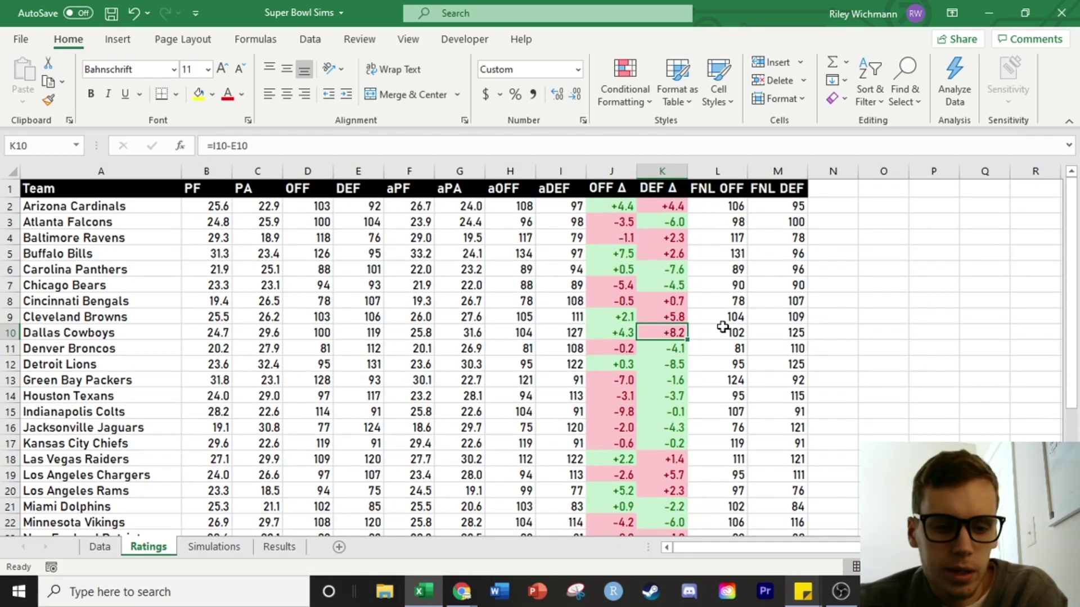
- Compare the aOFF and aDEF columns with the unadjusted ratings and inspect the Arizona Cardinals' FNL OFF formula
left_click(666, 206)
left_click_drag(510, 171, 541, 172)
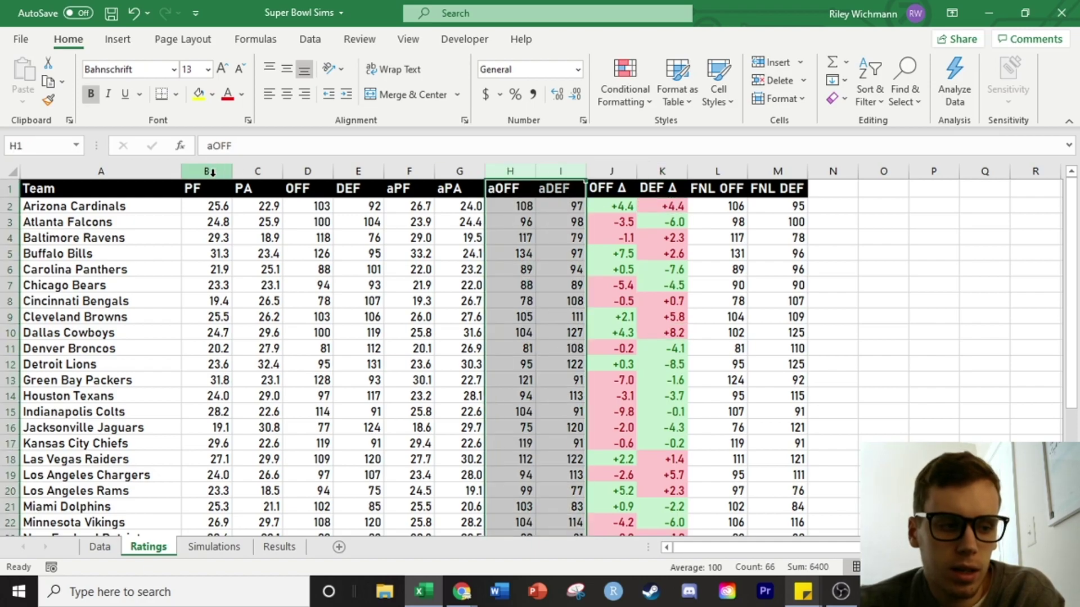
left_click(325, 172)
left_click_drag(510, 171, 569, 170)
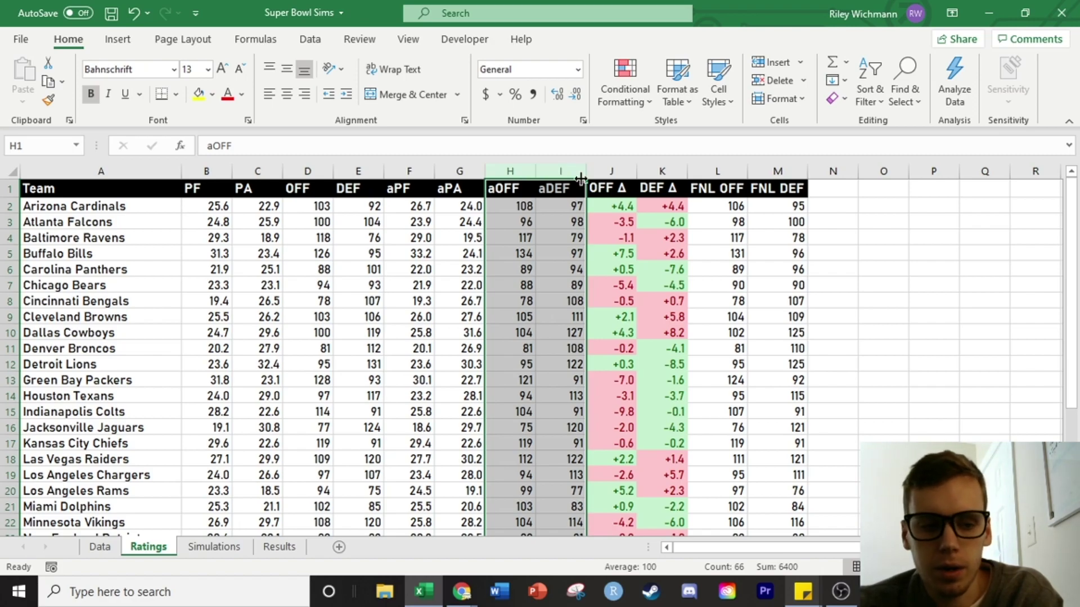
left_click(714, 209)
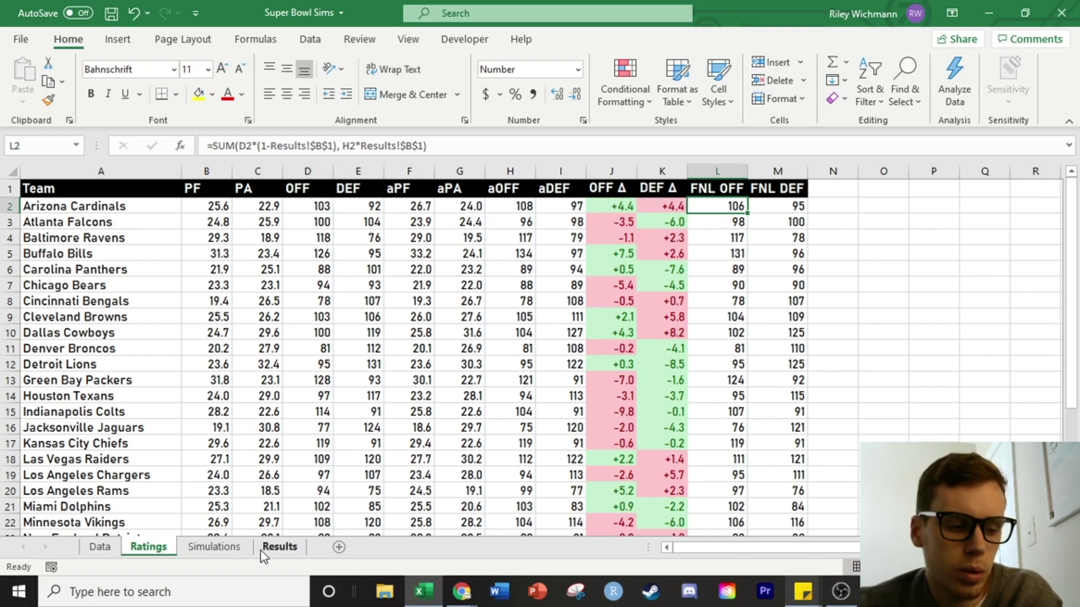
- Inspect the formulas behind both teams' Win % cells and the Line / Total cell on the Results sheet
left_click(279, 547)
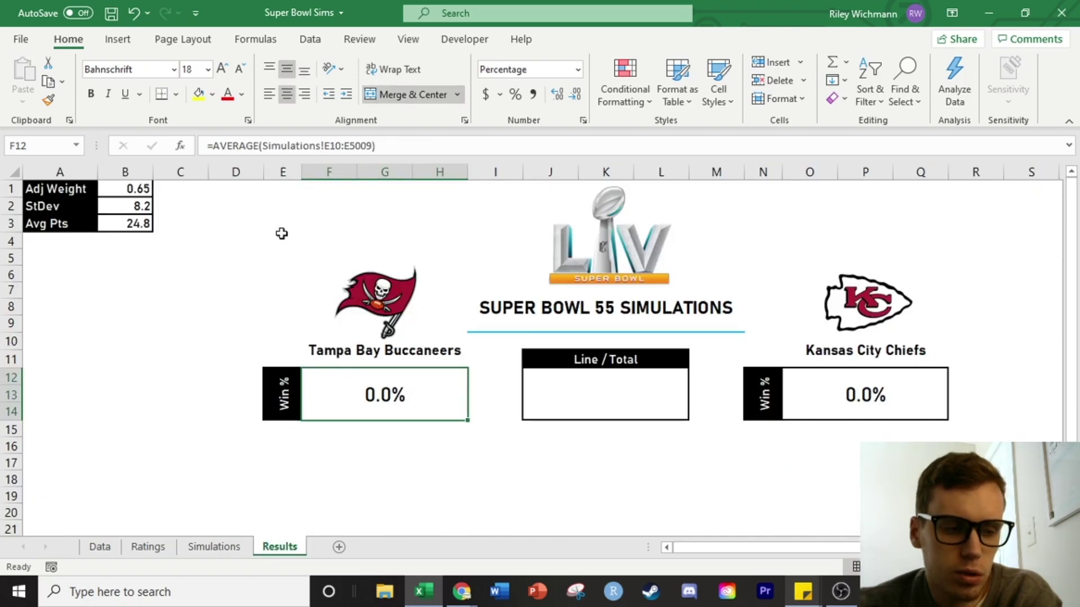
left_click(236, 213)
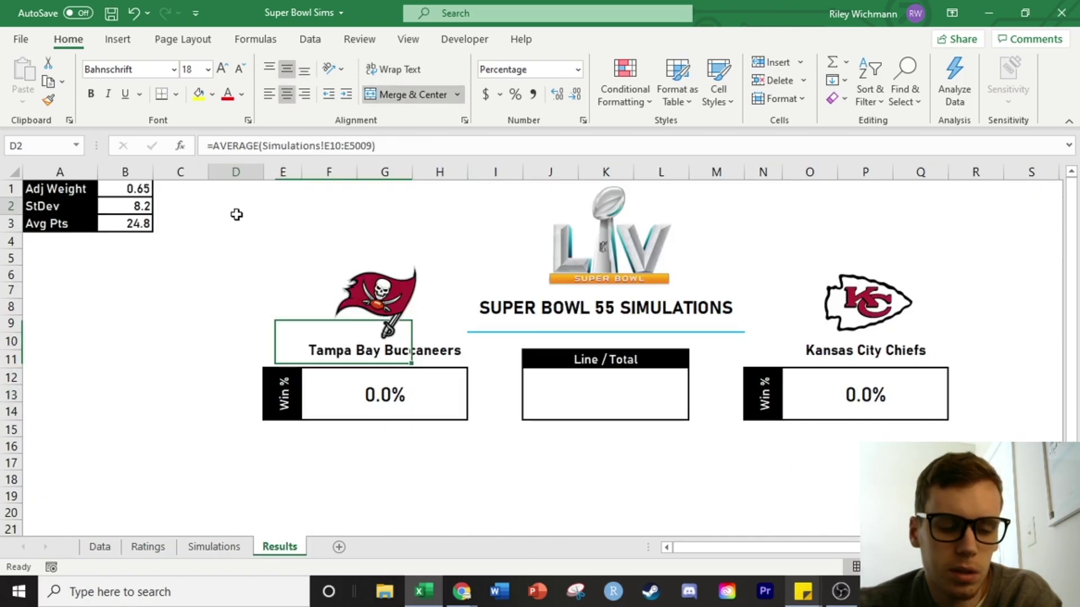
left_click(371, 396)
left_click(811, 395)
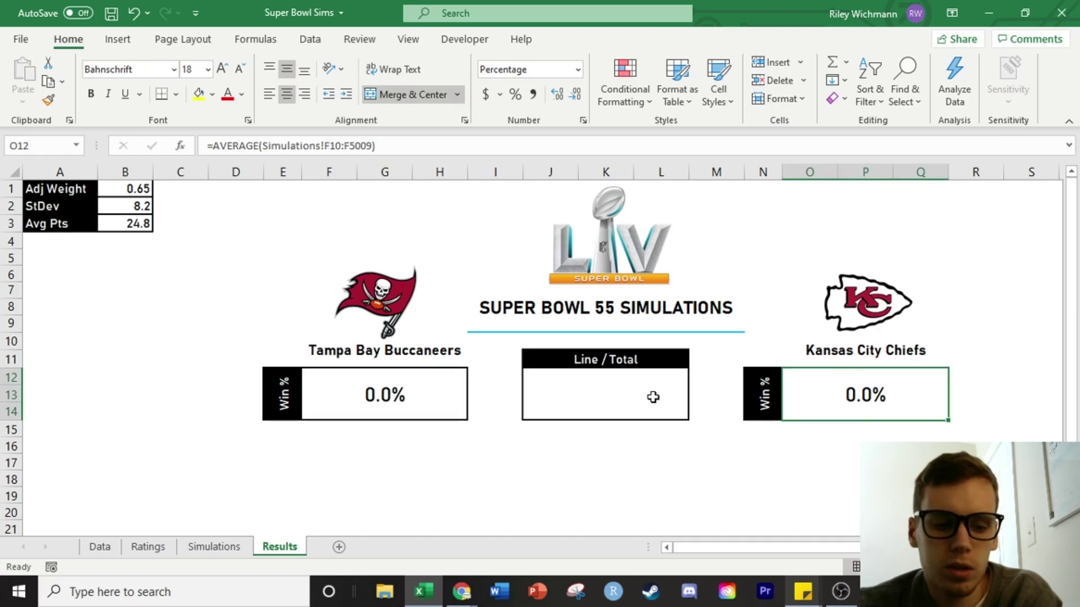
left_click(613, 396)
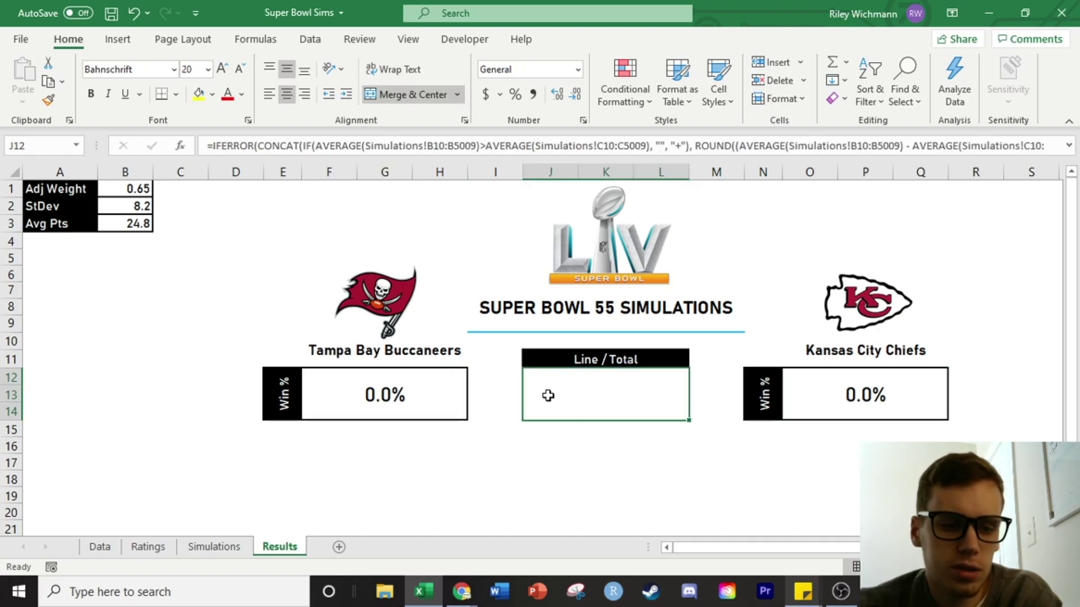
- Review the Adj Weight, StDev and Avg Pts input cells on the Results sheet
left_click(218, 228)
left_click(138, 204)
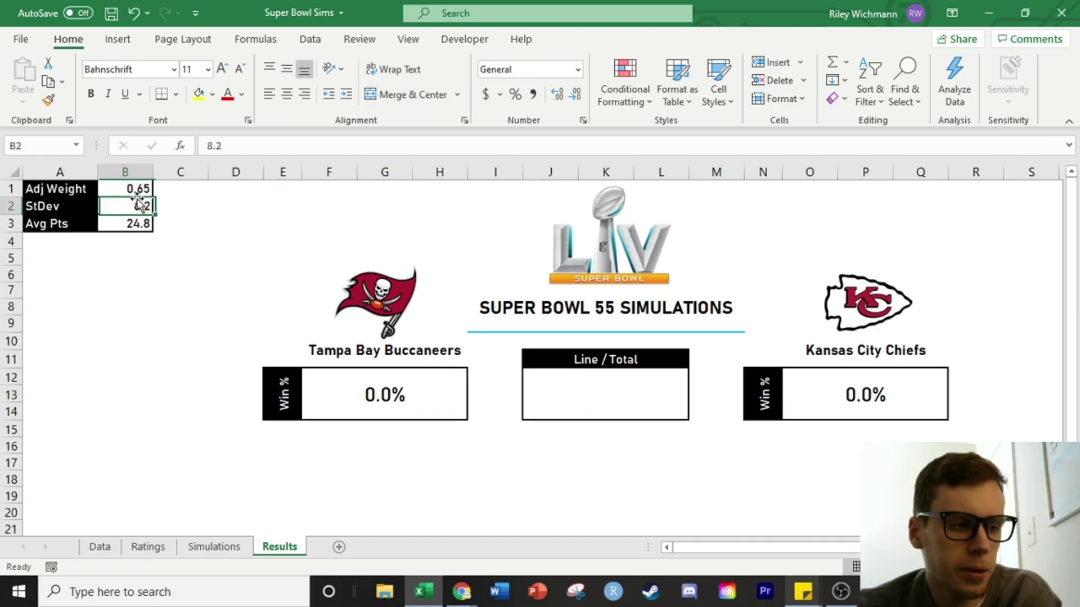
left_click(136, 189)
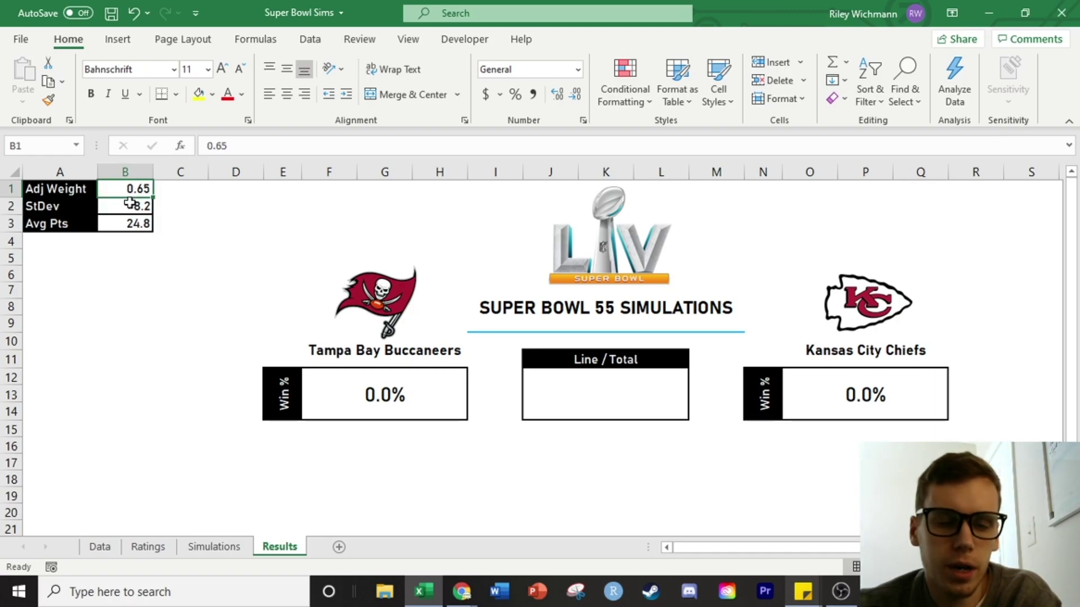
left_click(124, 209)
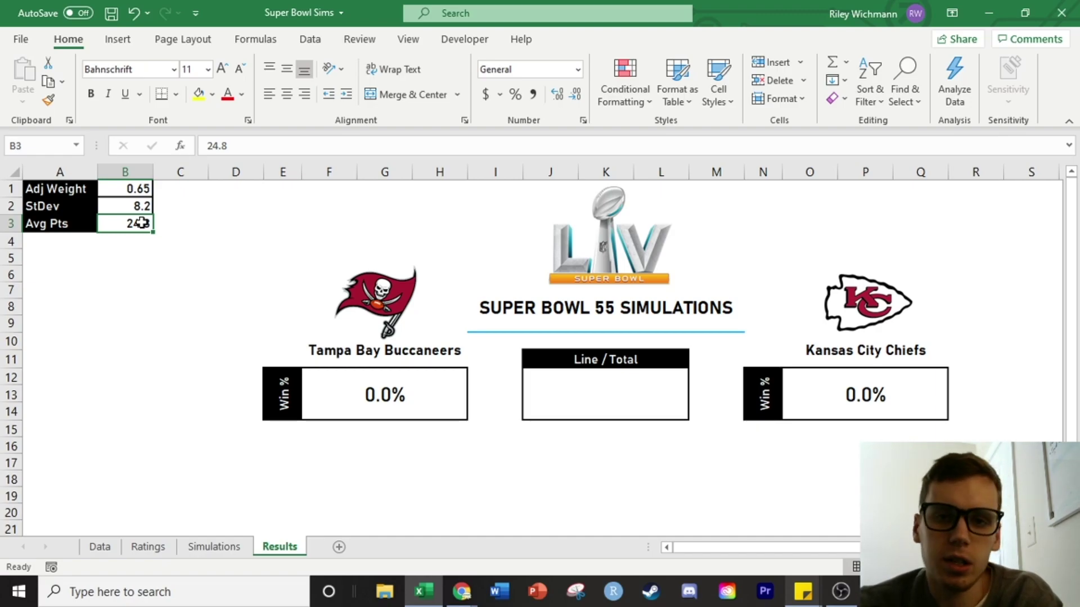
- Set the Adj Weight to 0.5 and review the resulting FNL OFF and FNL DEF columns on the Ratings sheet
left_click(123, 188)
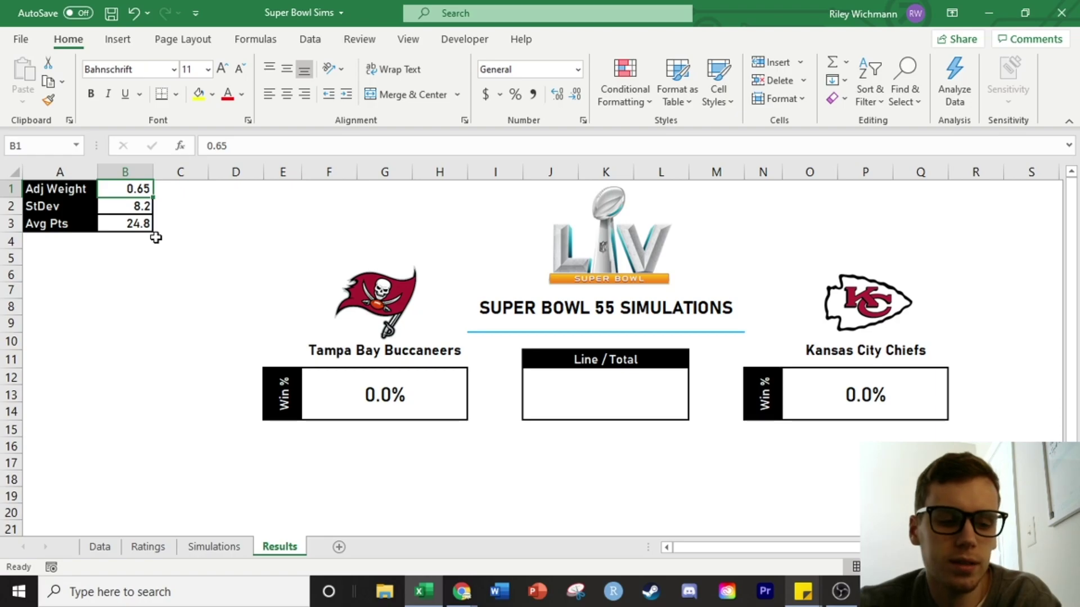
type(".")
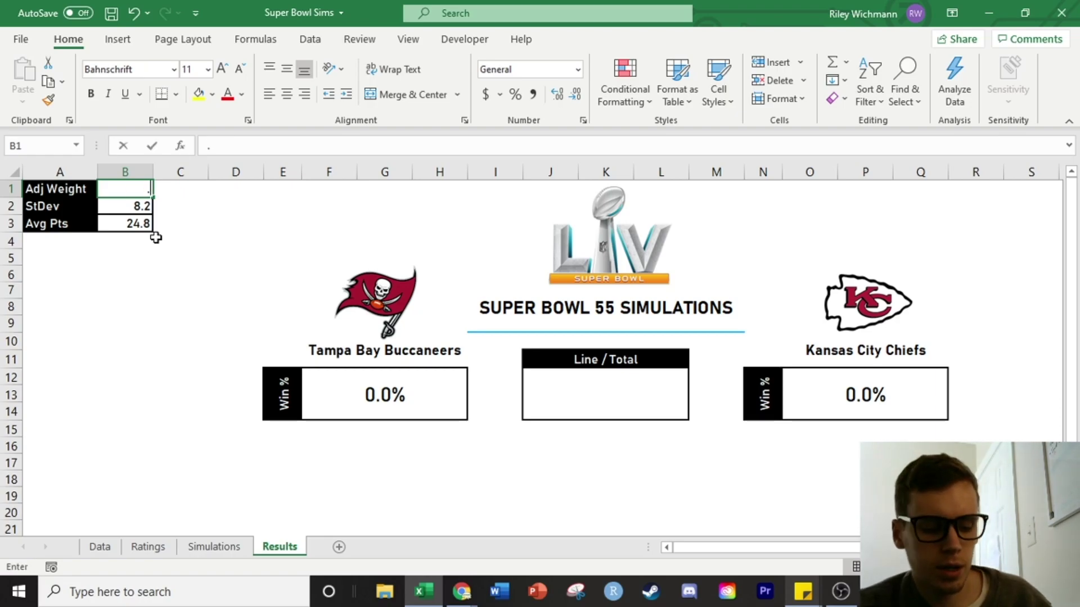
type("5")
key("Return")
left_click(129, 529)
left_click(148, 547)
scroll(587, 338, "down", 3)
scroll(673, 305, "up", 3)
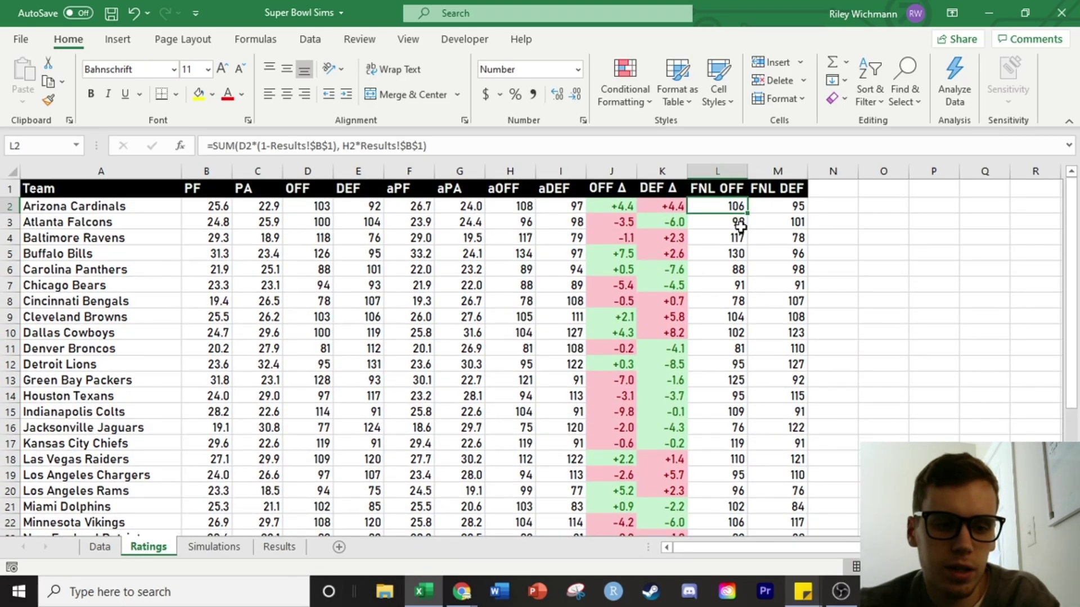
- Inspect how the Arizona Cardinals' FNL OFF formula weights OFF and aOFF using the Adj Weight cell
left_click(462, 147)
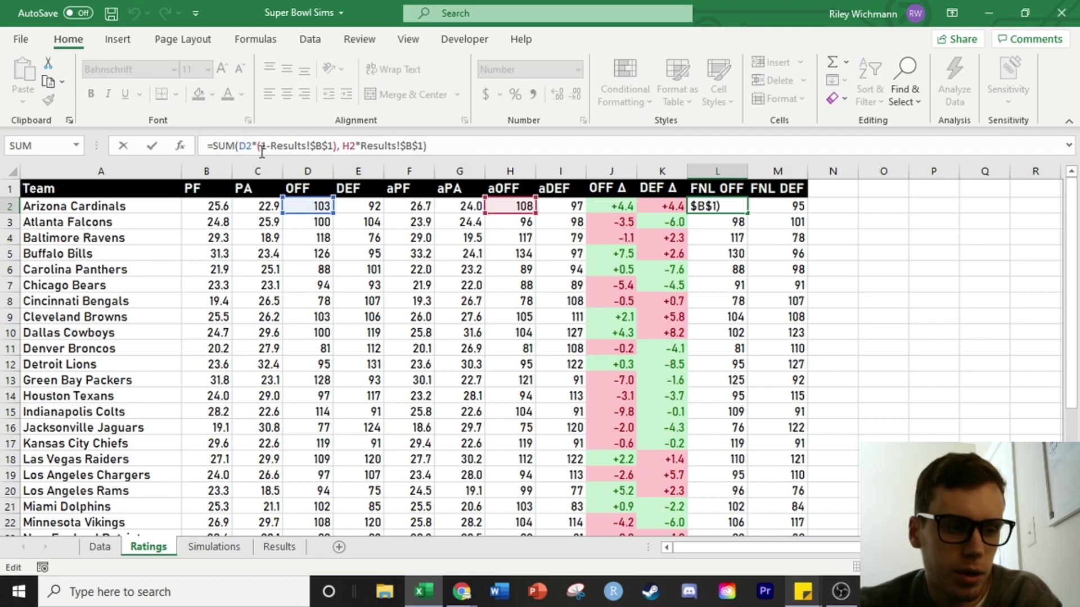
left_click(349, 147)
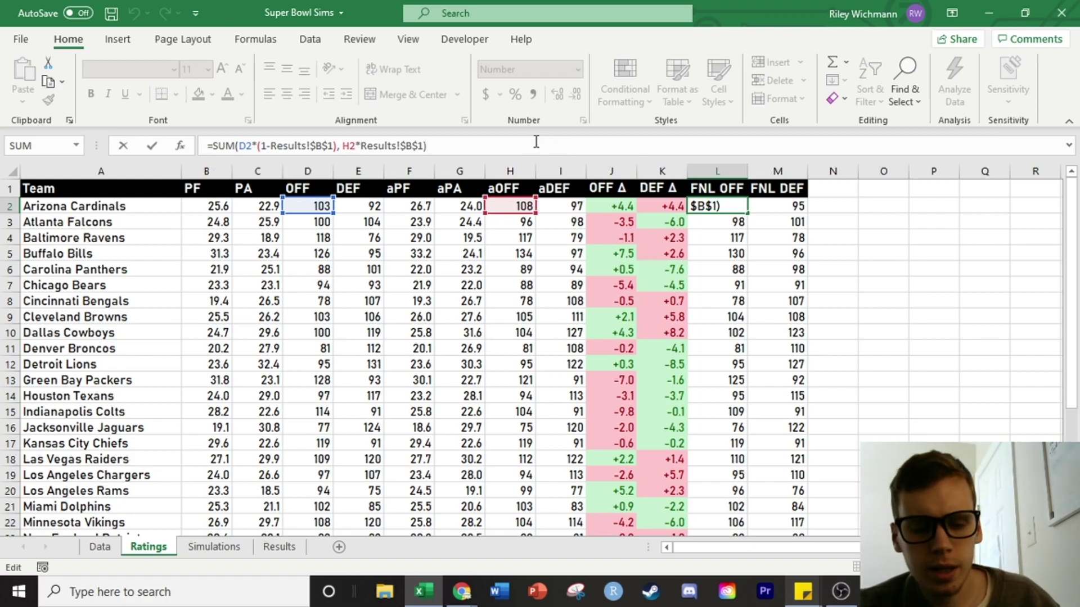
key("Return")
left_click(707, 210)
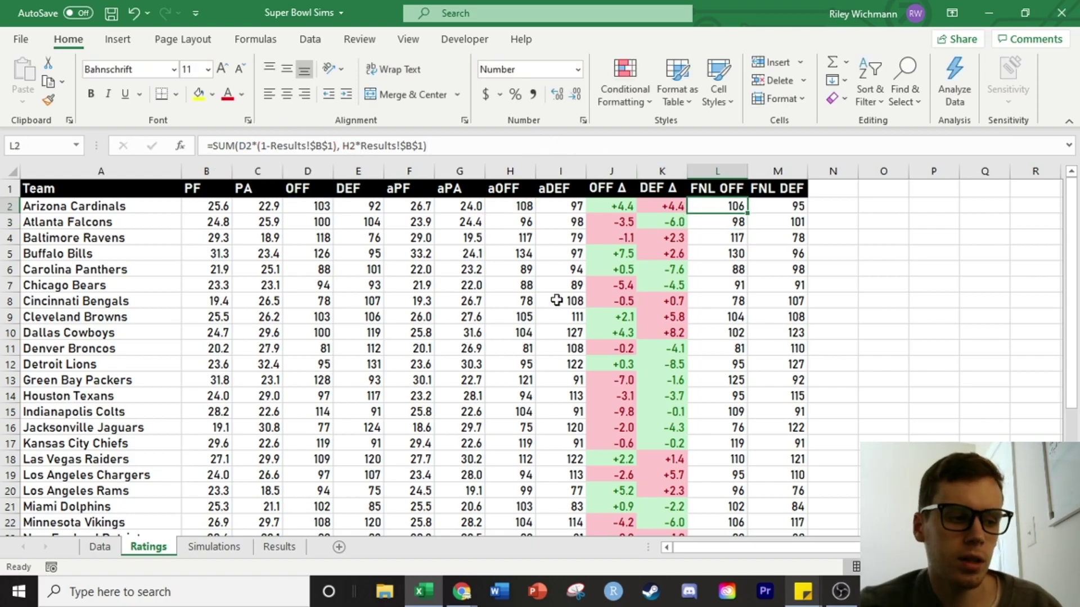
- Set the Adj Weight on the Results sheet to 0.85 and return to the Ratings sheet
left_click(281, 547)
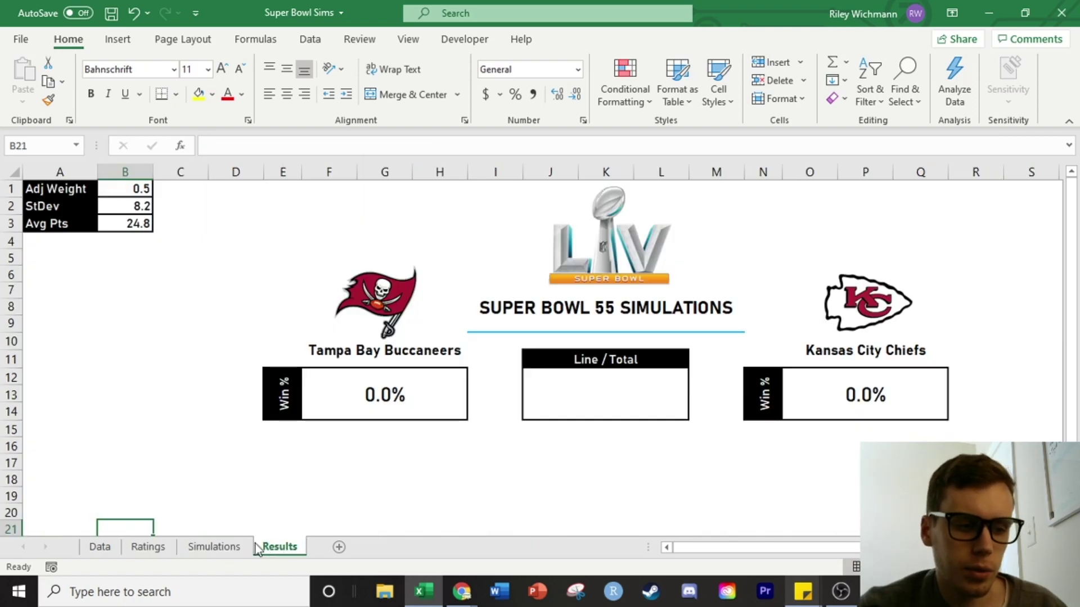
left_click(128, 194)
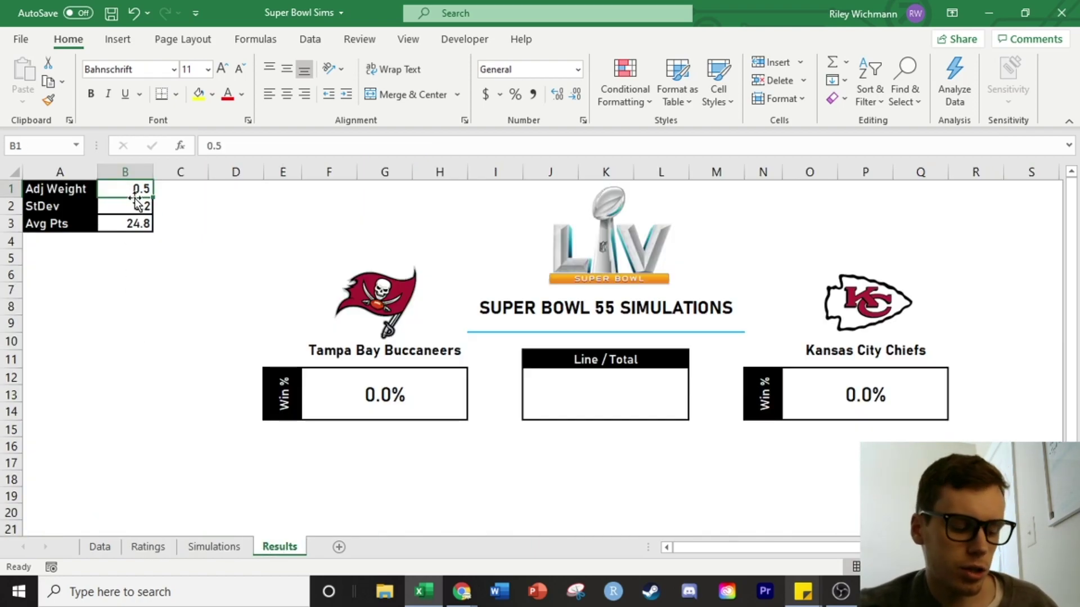
type(".85")
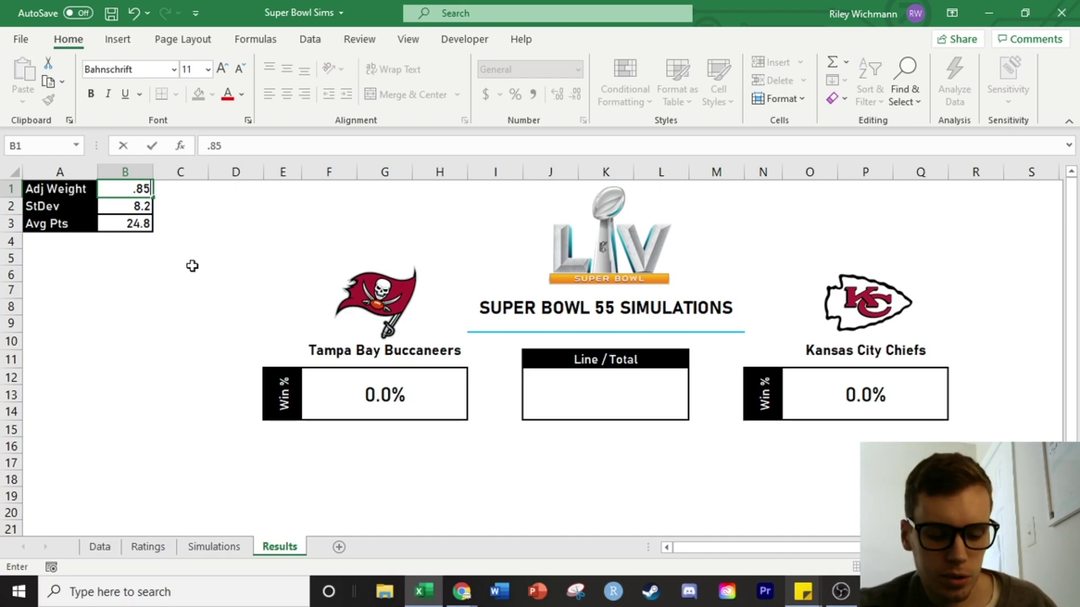
key("Return")
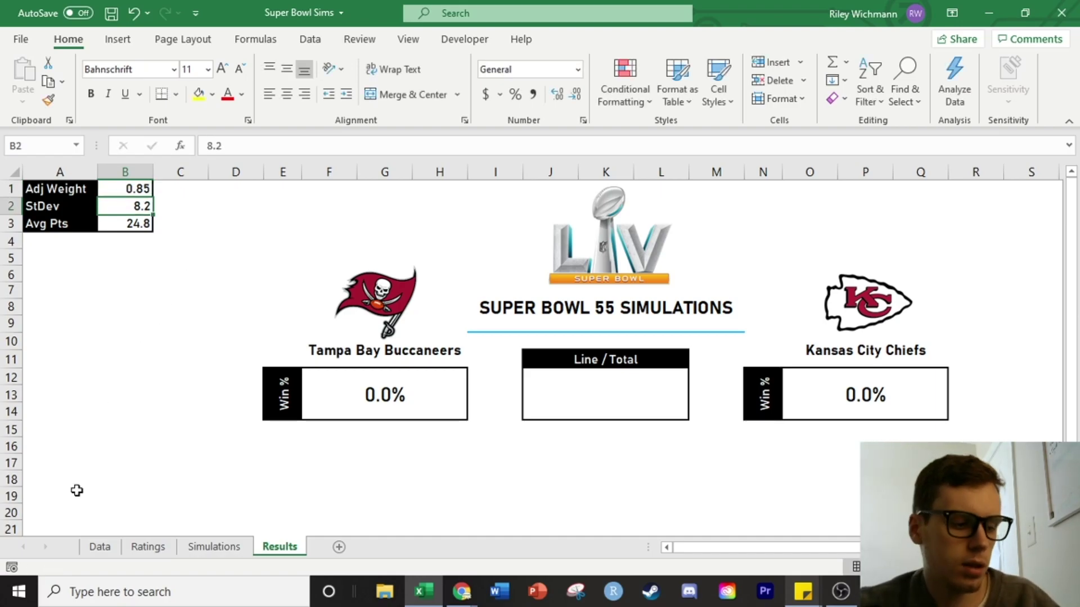
left_click(101, 547)
left_click(147, 547)
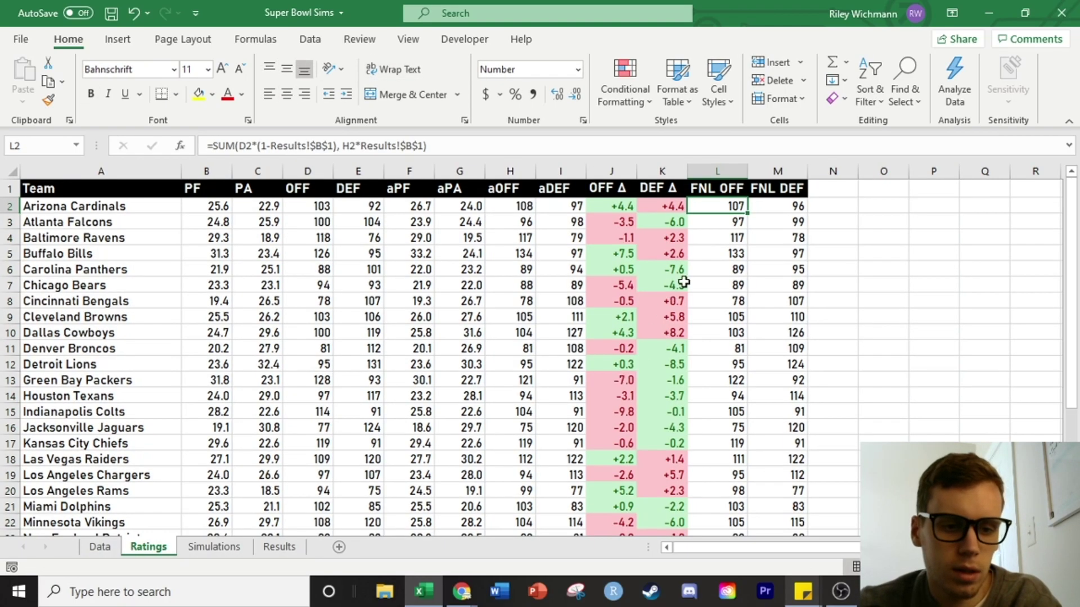
- Compare the Arizona Cardinals' FNL OFF formula with the aOFF and OFF formulas it combines
left_click(710, 226)
left_click(720, 209)
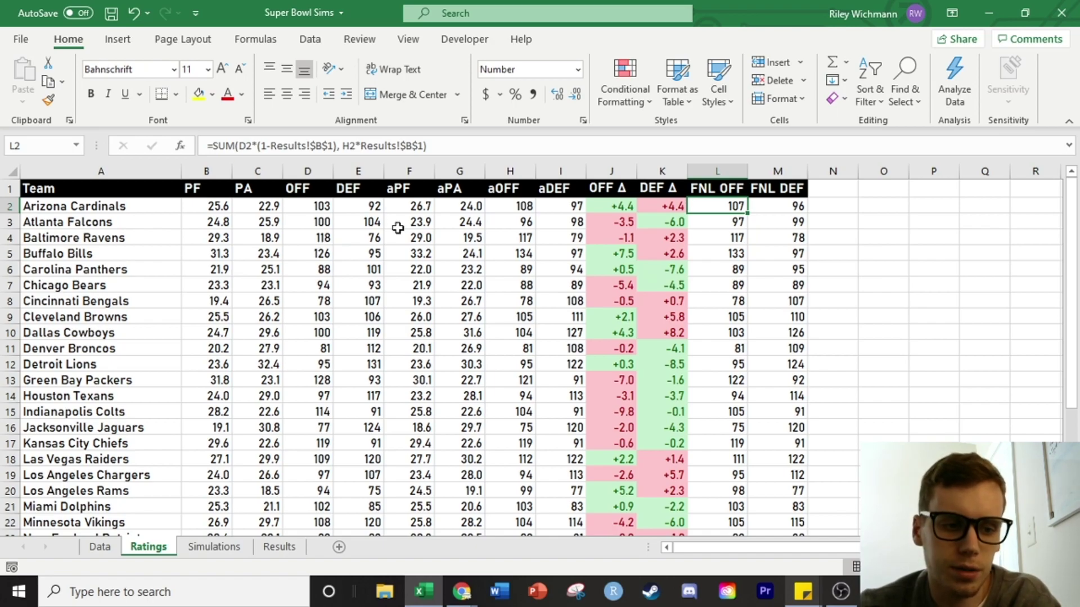
left_click(506, 206)
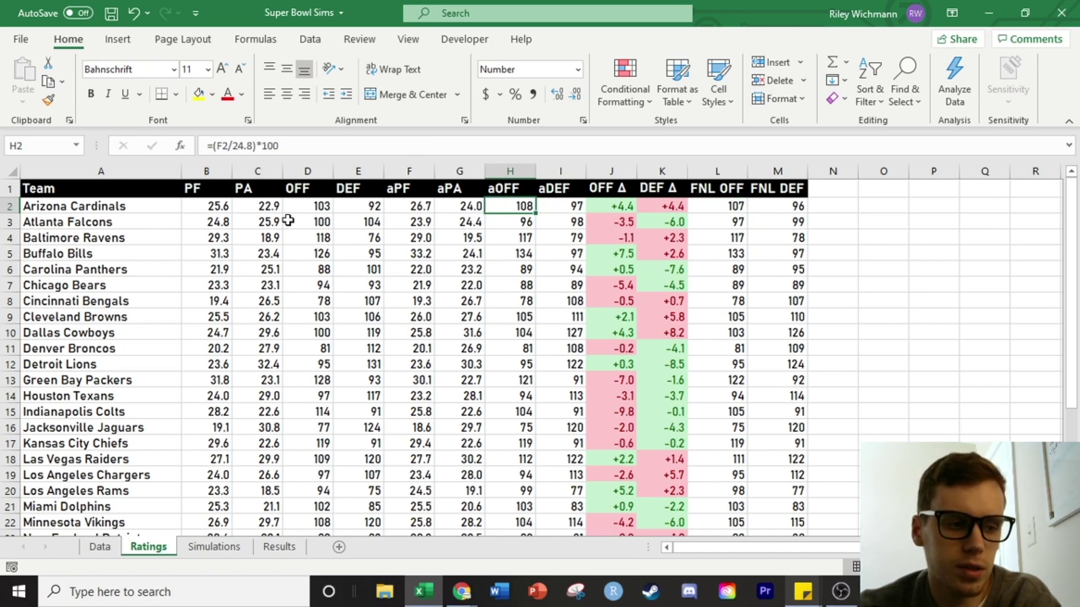
left_click(315, 209)
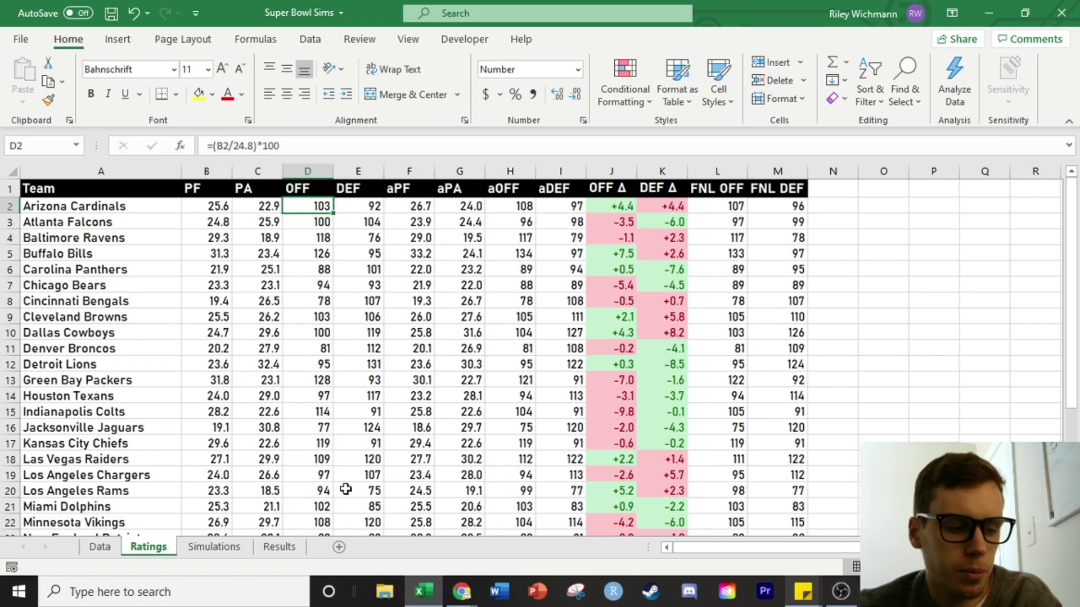
- Review the StDev parameter on the Results sheet and find the standard deviation summary below the game list on the Data sheet
left_click(271, 547)
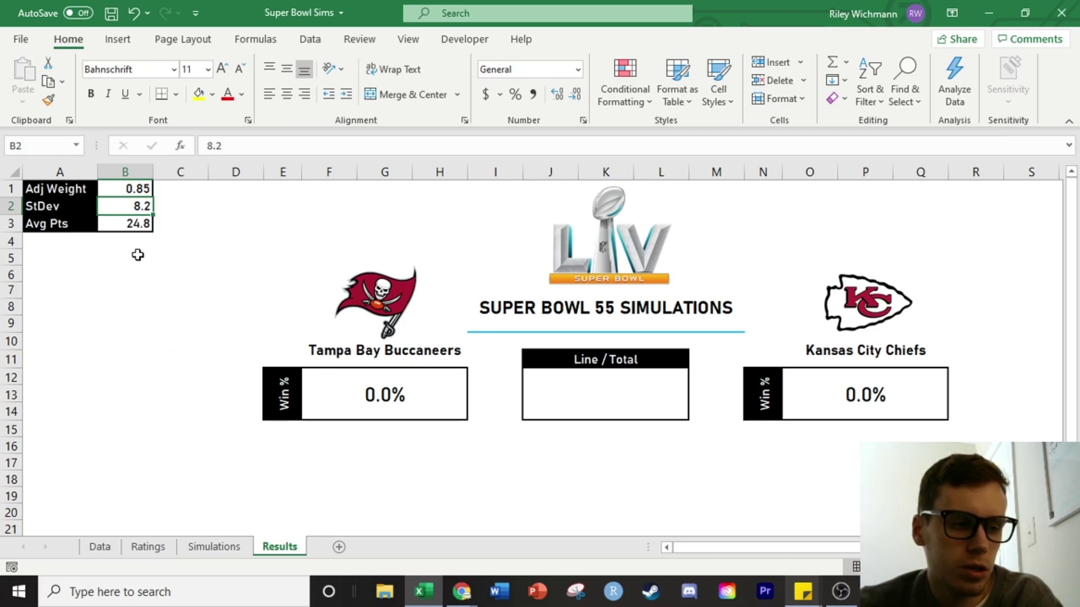
left_click(99, 548)
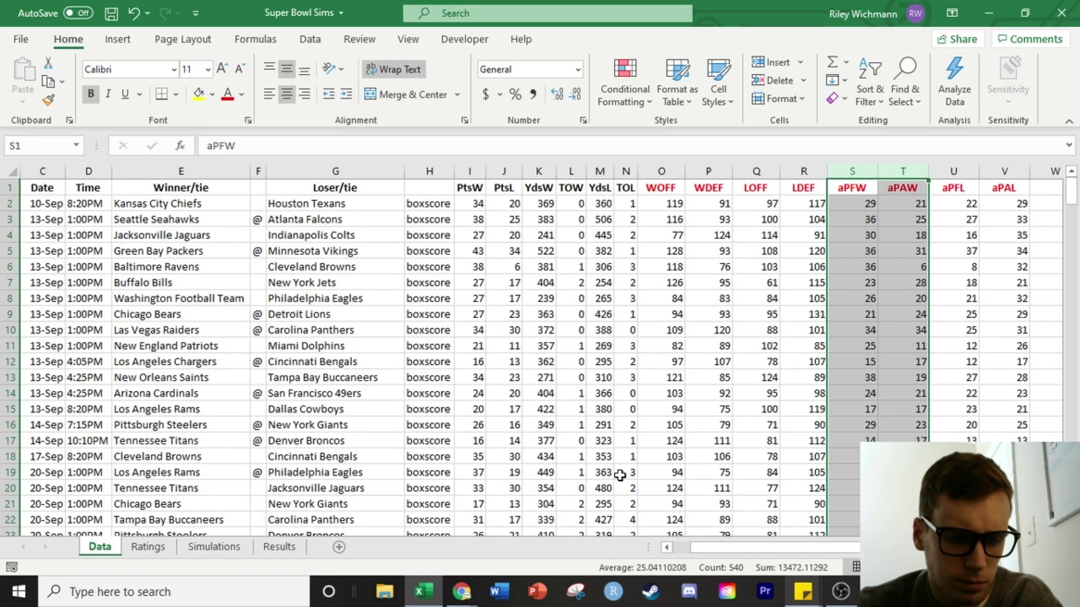
scroll(973, 372, "down", 2)
left_click_drag(1071, 202, 1071, 511)
scroll(646, 473, "down", 2)
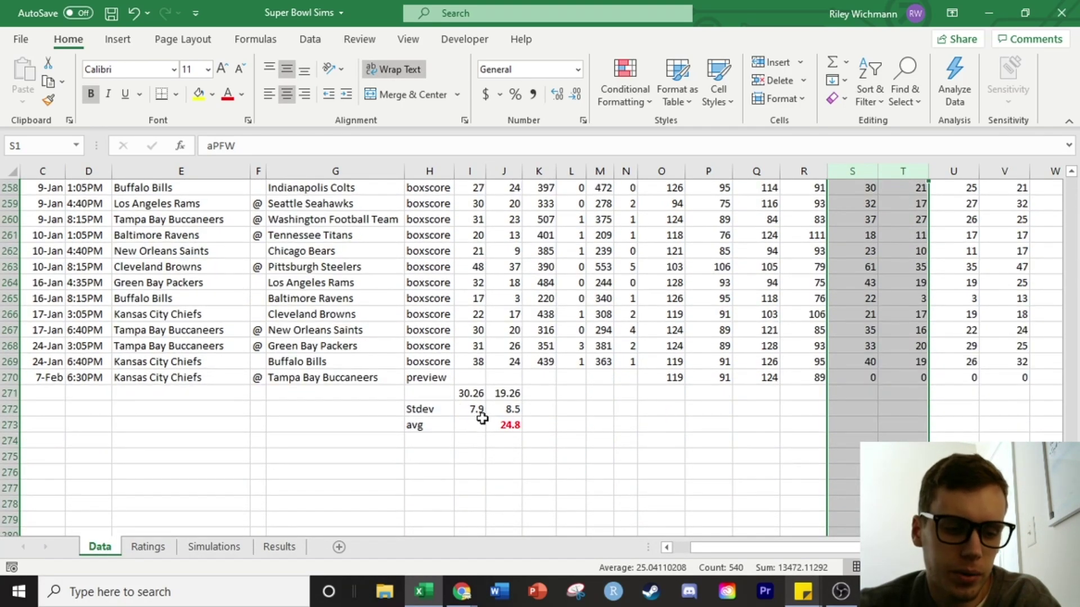
- Compare the two STDEV.S formulas beneath the PtsW and PtsL columns on the Data sheet
left_click(480, 411)
left_click(504, 409)
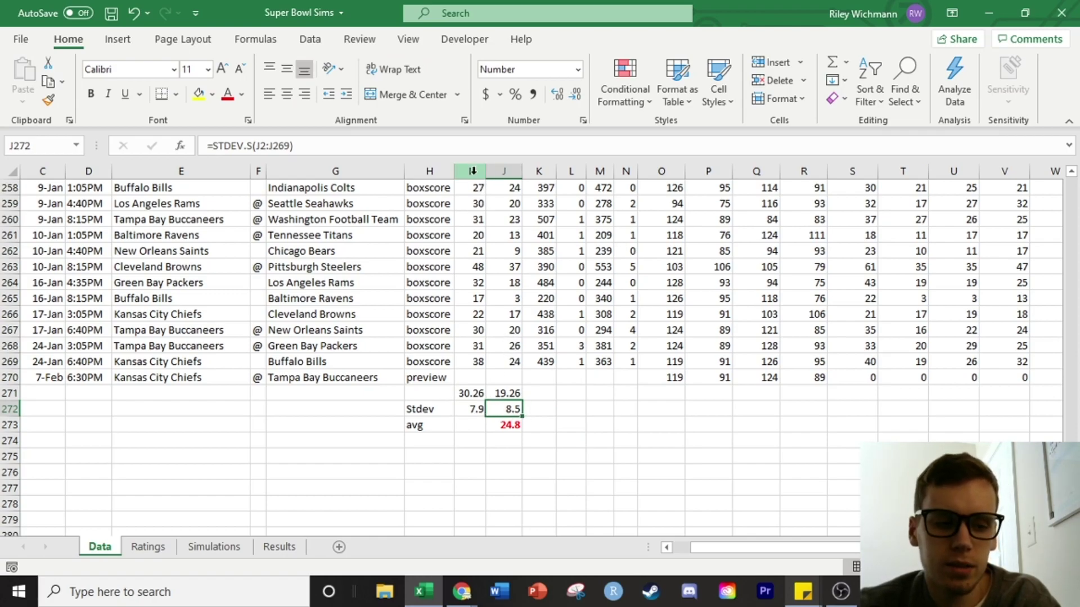
left_click_drag(473, 171, 504, 363)
left_click(503, 406)
left_click(477, 408)
left_click(504, 410)
left_click(469, 409)
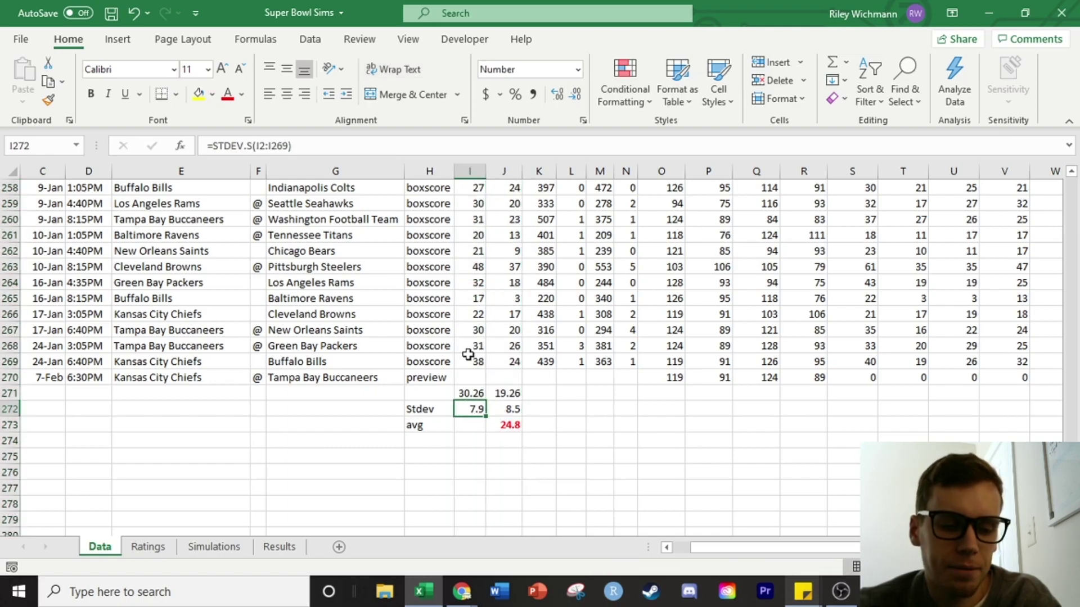
left_click(510, 407)
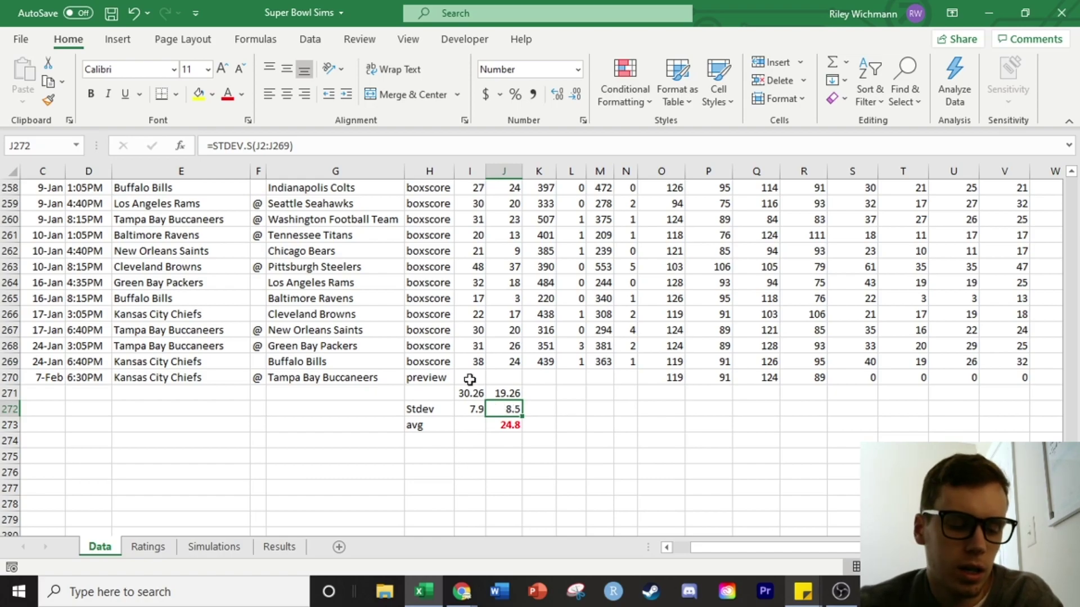
- Highlight the winning and losing points columns, separately and together, and recheck the standard deviation calculated for each
left_click(469, 170)
left_click(504, 164)
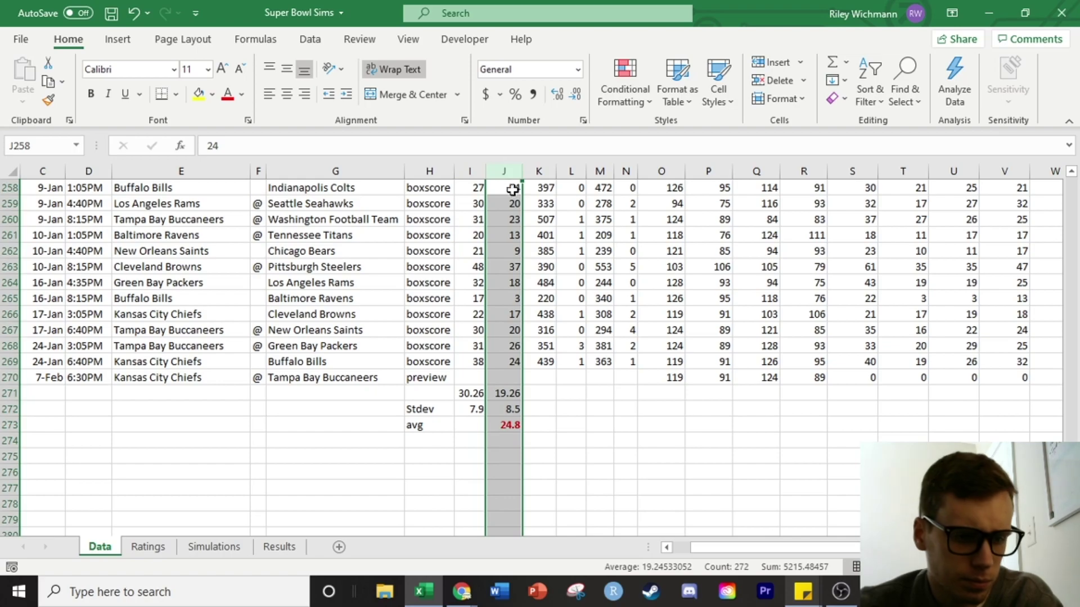
left_click_drag(475, 168, 500, 169)
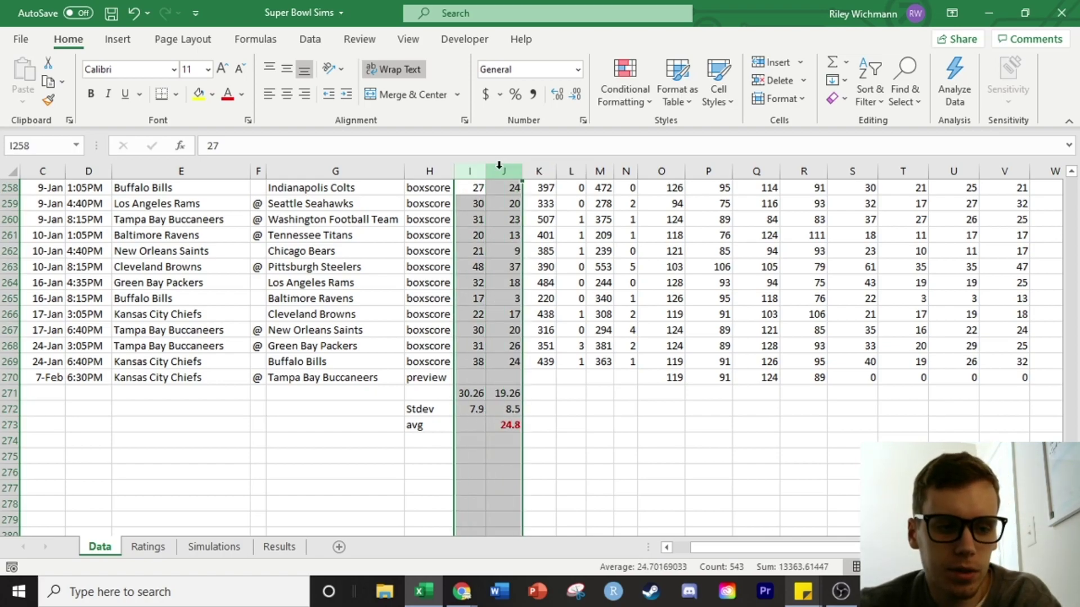
left_click(508, 187)
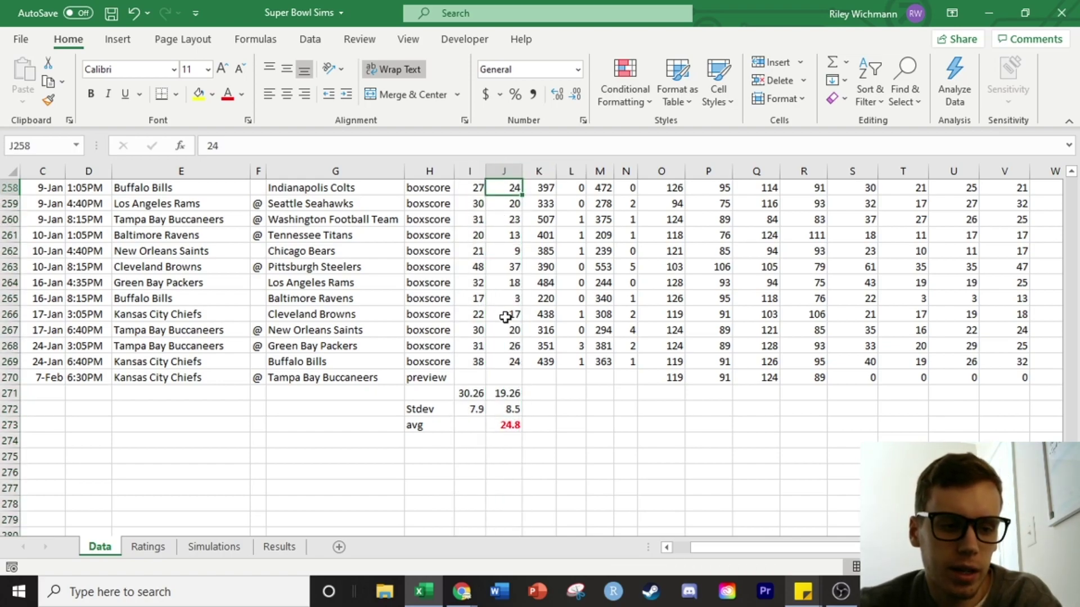
left_click(506, 410)
left_click(476, 410)
left_click(496, 408)
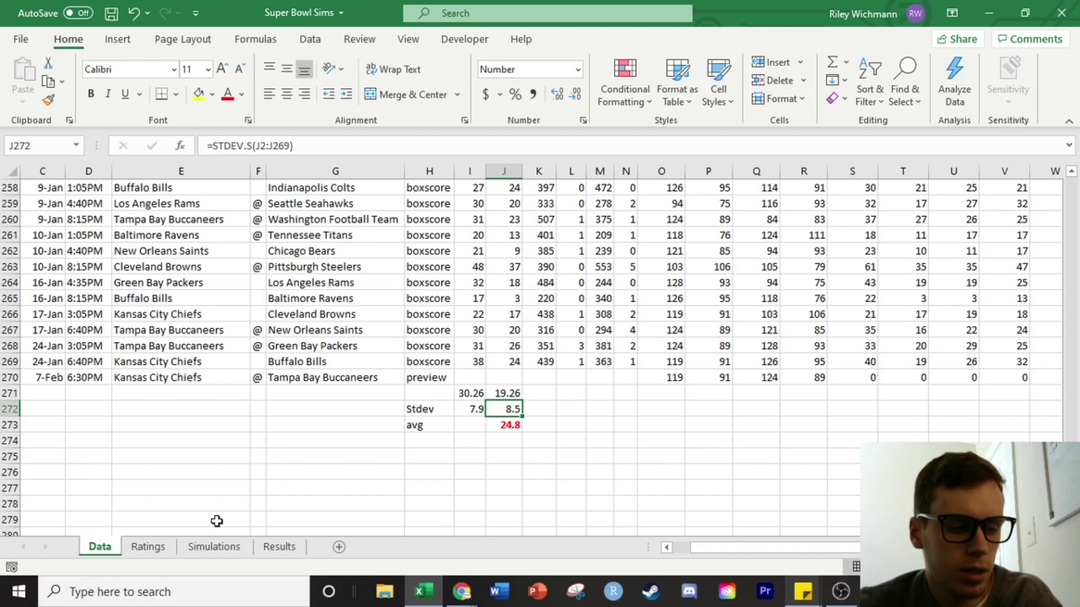
- Review the Results sheet parameters and inspect which cells the team name headers on the Simulations sheet reference
left_click(272, 551)
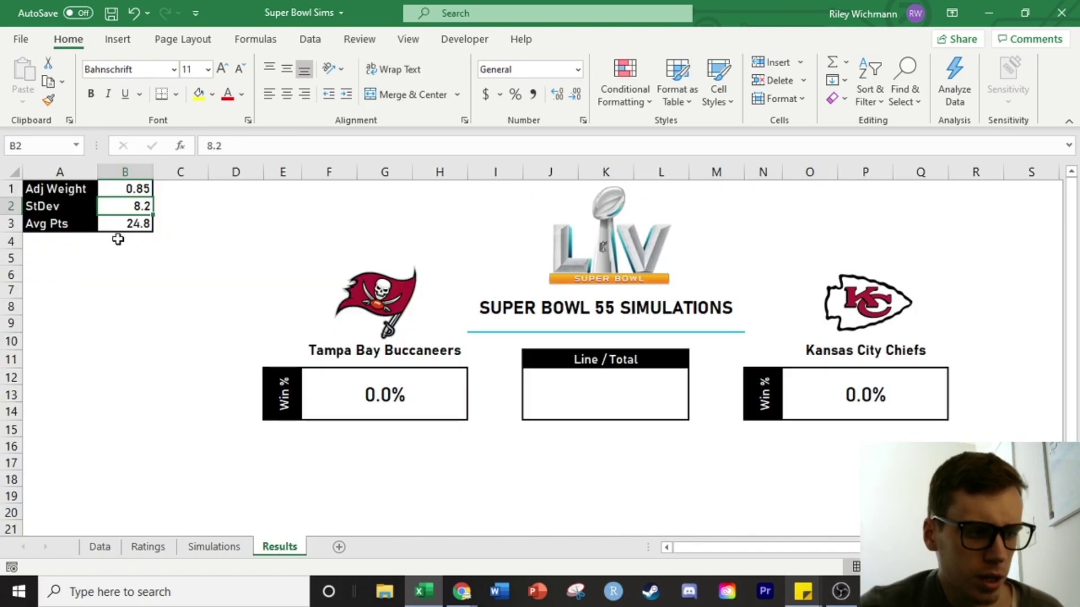
left_click(230, 551)
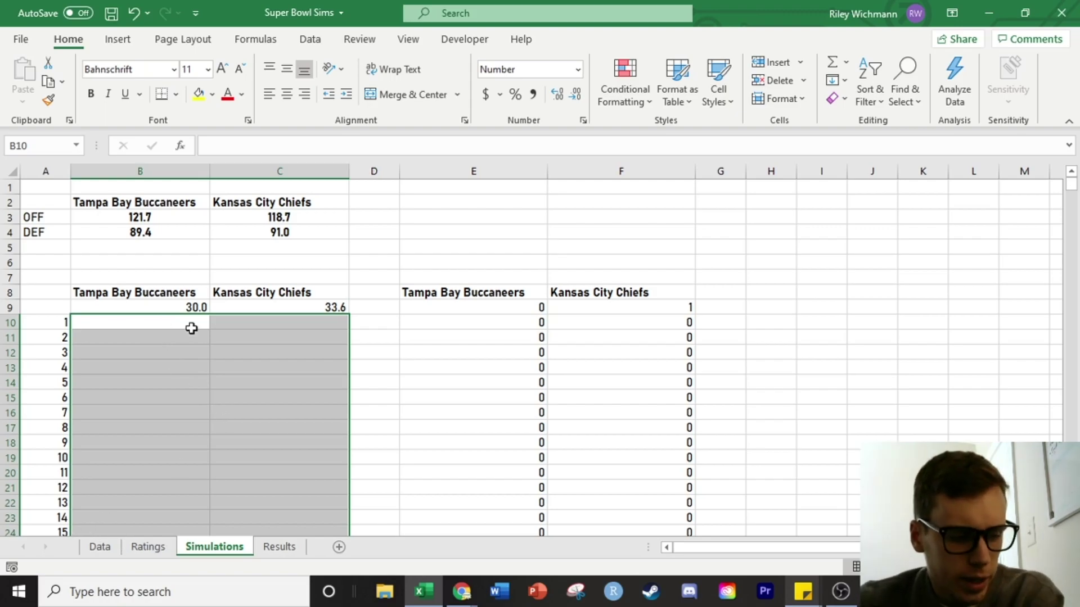
left_click(188, 275)
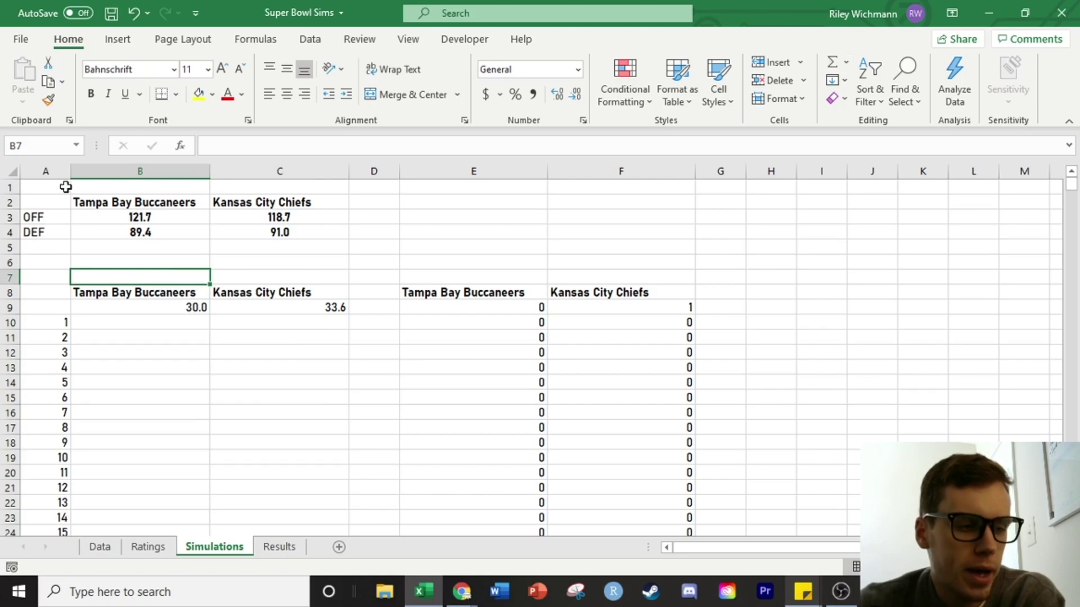
left_click(146, 292)
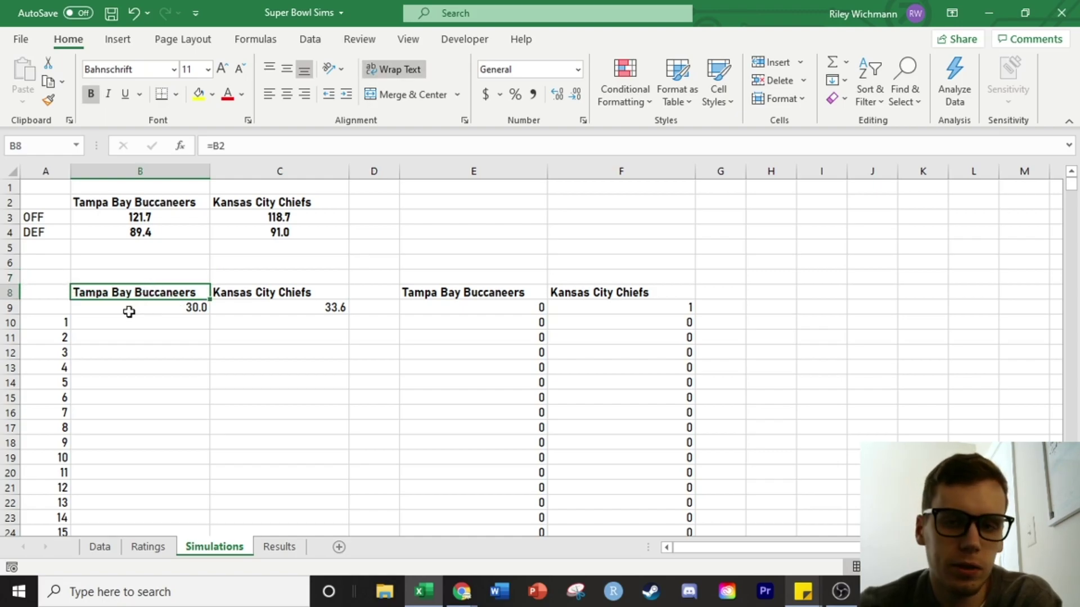
left_click(117, 206)
left_click(231, 198)
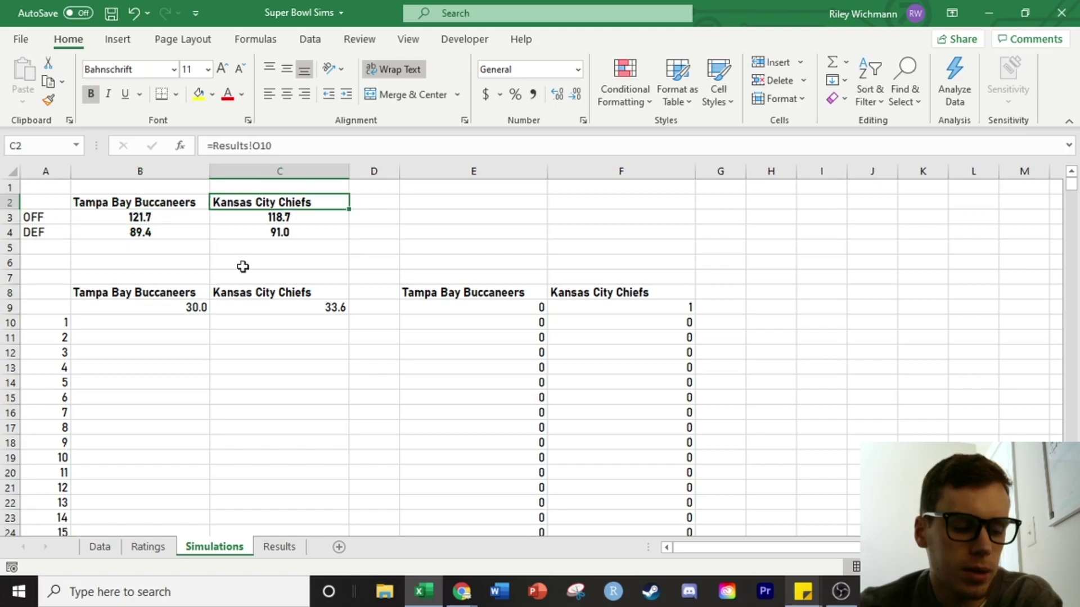
- View the list of selectable teams for the Tampa Bay Buccaneers cell on the Results sheet without changing the team
left_click(279, 549)
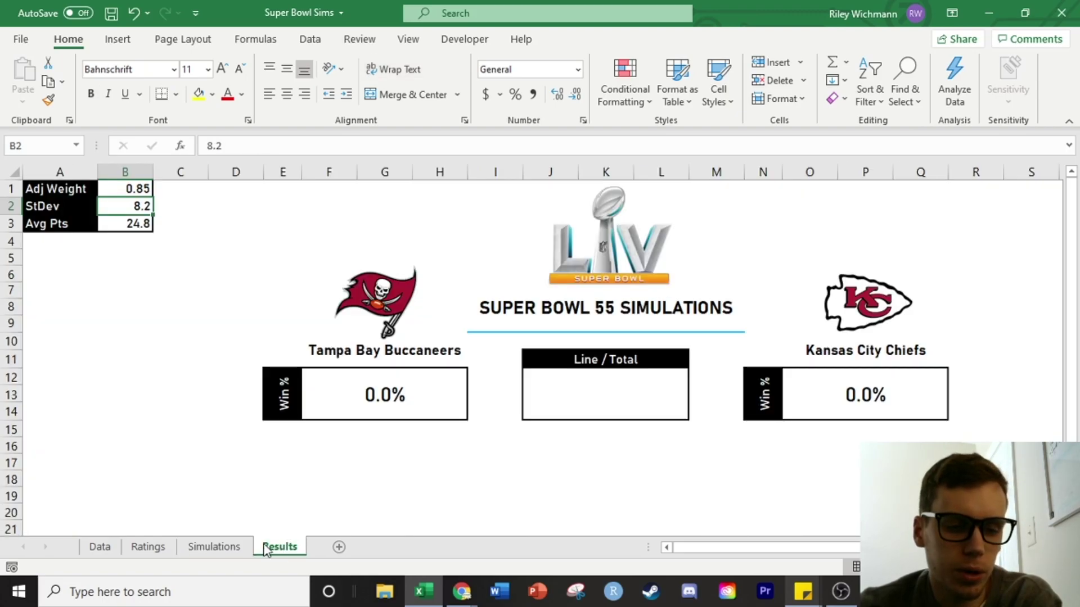
left_click(401, 351)
left_click(475, 343)
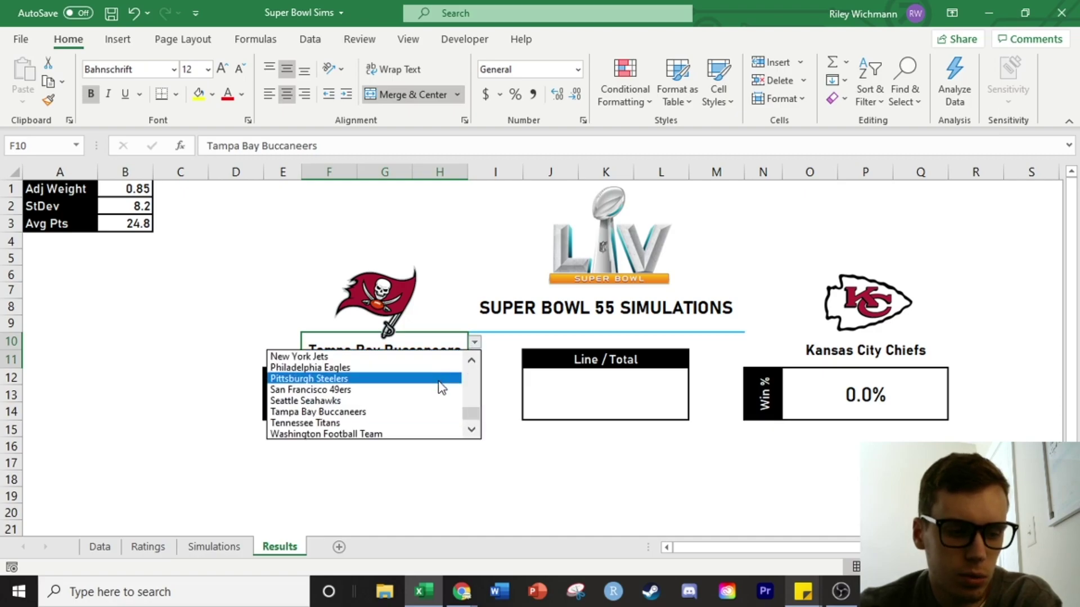
left_click_drag(472, 427, 478, 450)
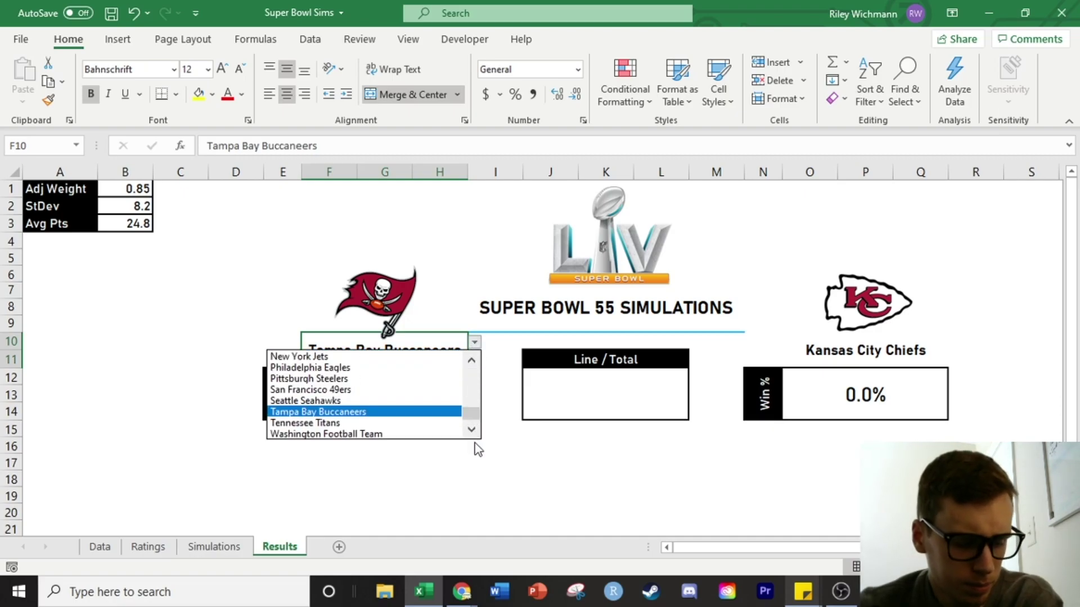
left_click(468, 453)
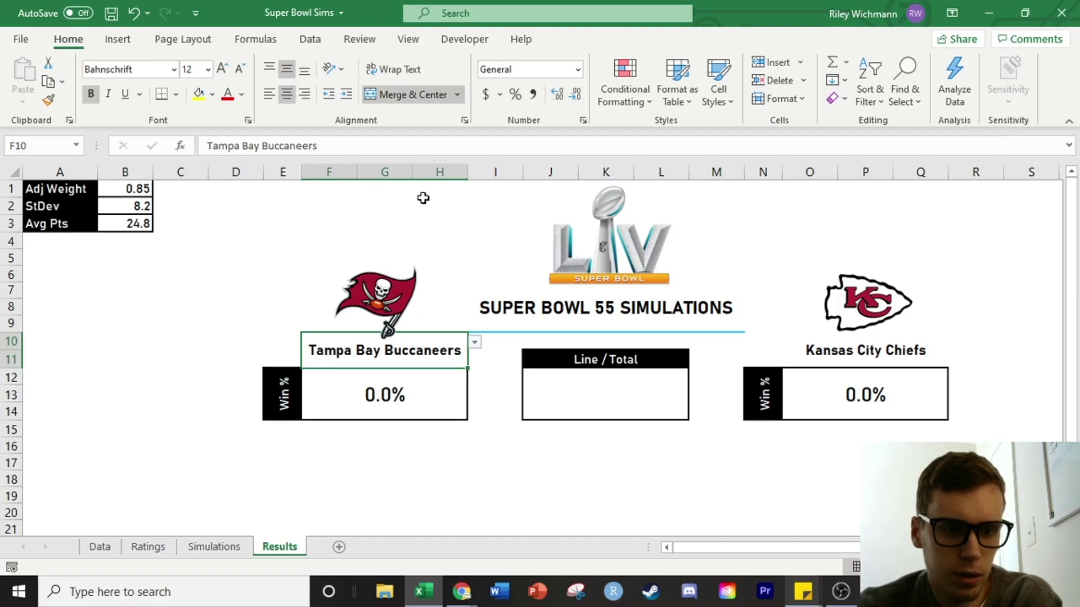
- Examine the List data validation behind the Buccaneers team cell and review its source team names on the Ratings sheet
left_click(321, 41)
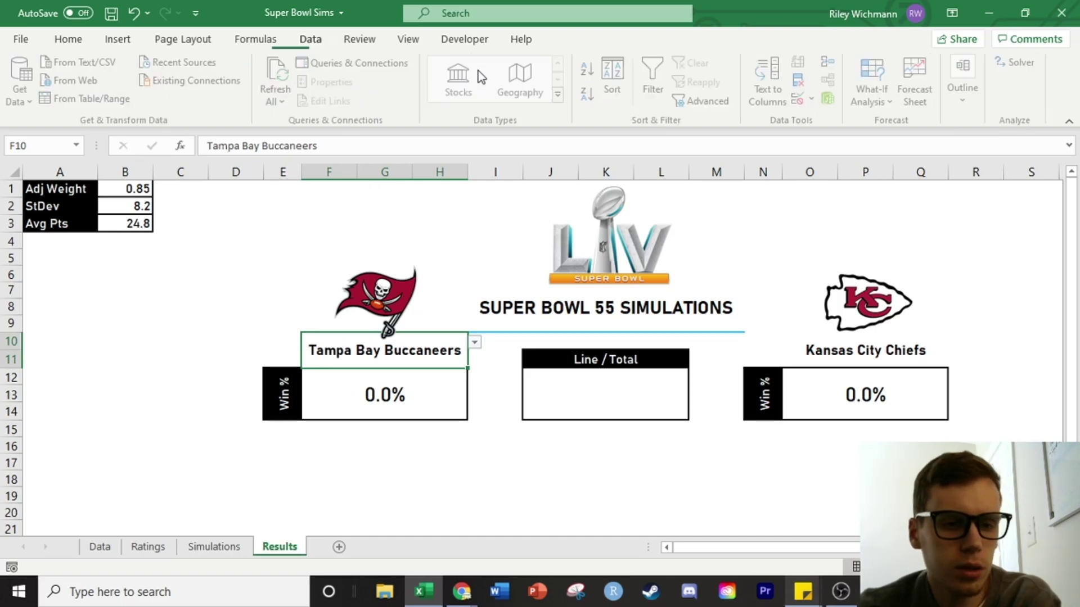
left_click(815, 100)
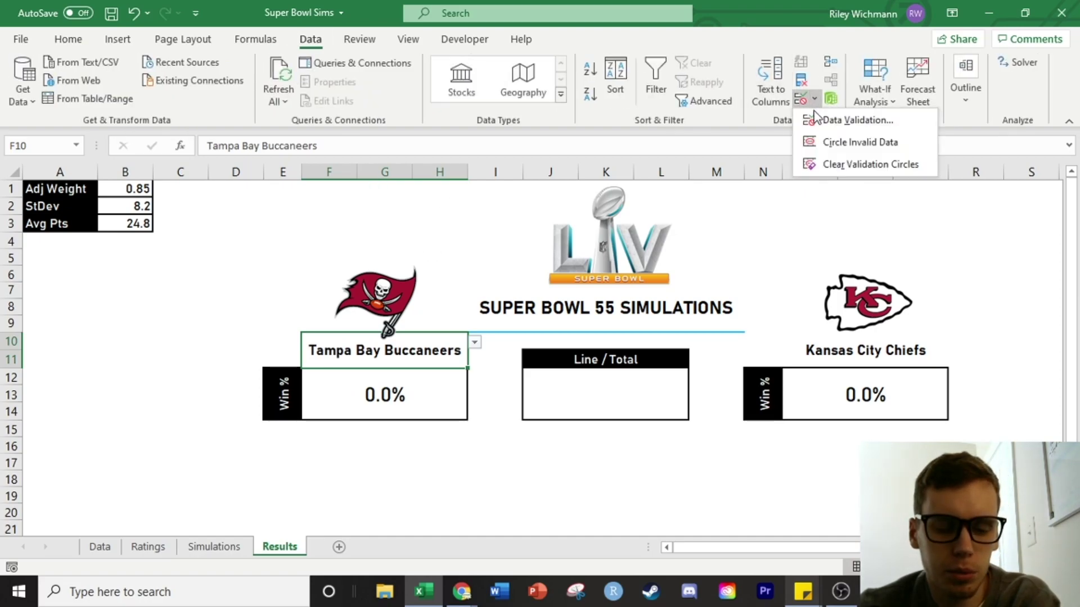
left_click(821, 121)
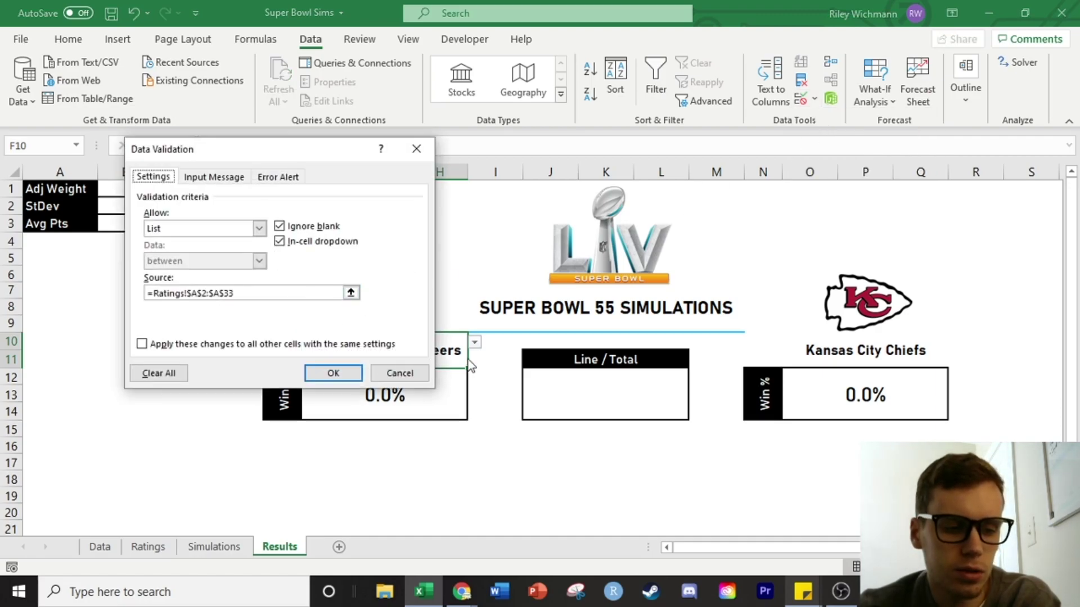
left_click(259, 228)
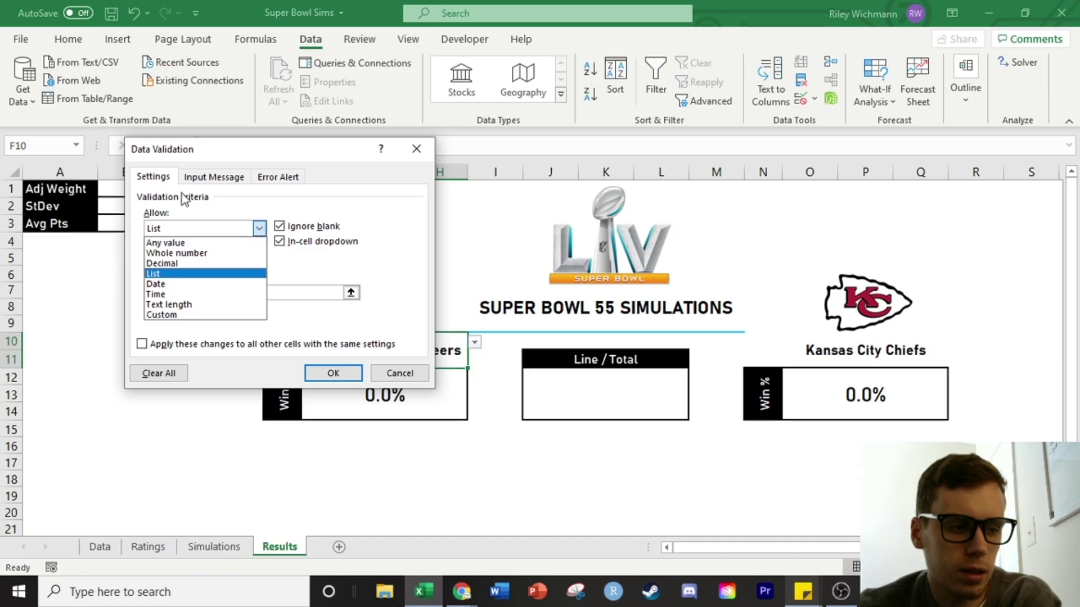
left_click(193, 274)
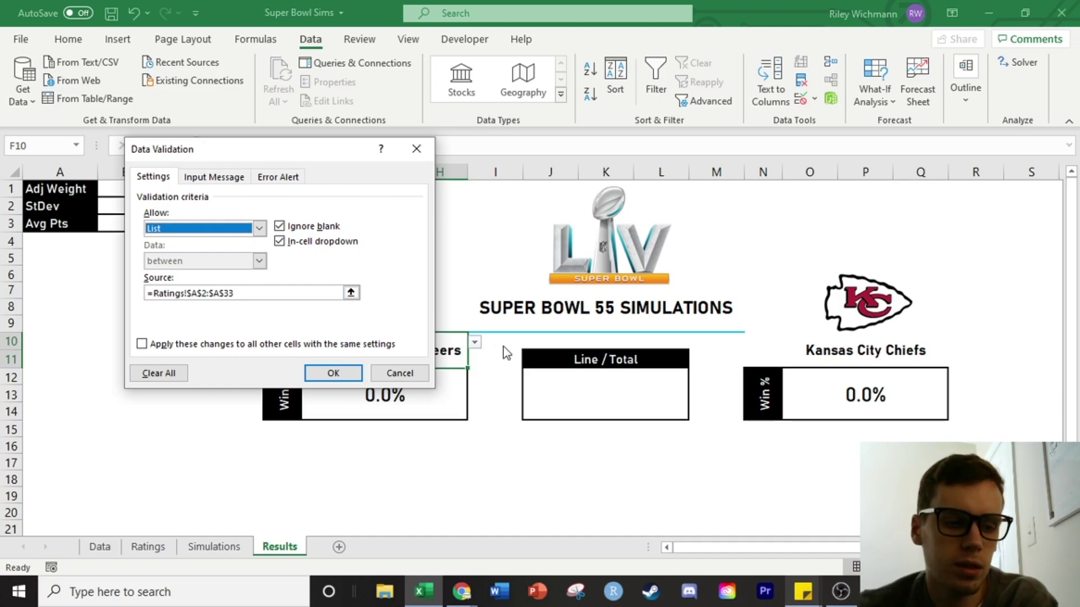
left_click(419, 373)
left_click(148, 546)
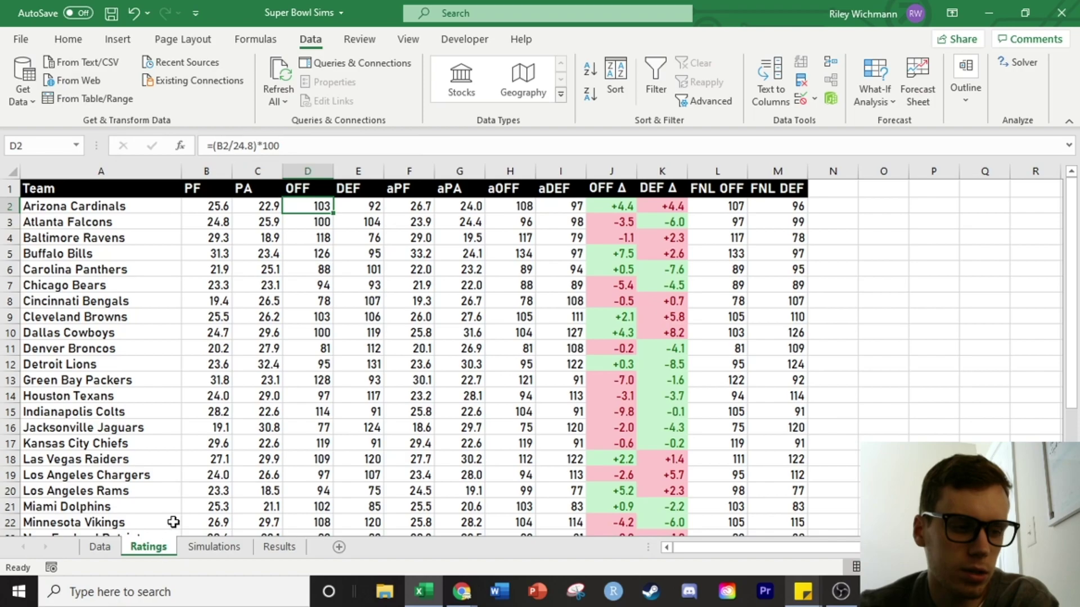
scroll(212, 453, "down", 5)
scroll(212, 454, "up", 5)
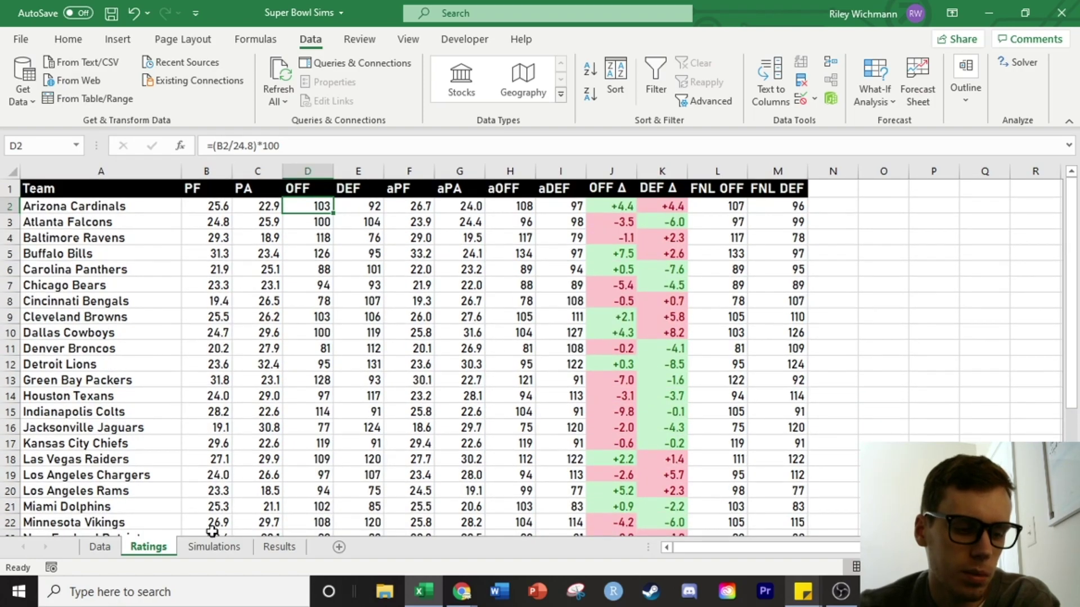
- Change the Tampa Bay Buccaneers selection on the Results sheet to Seattle Seahawks
left_click(280, 546)
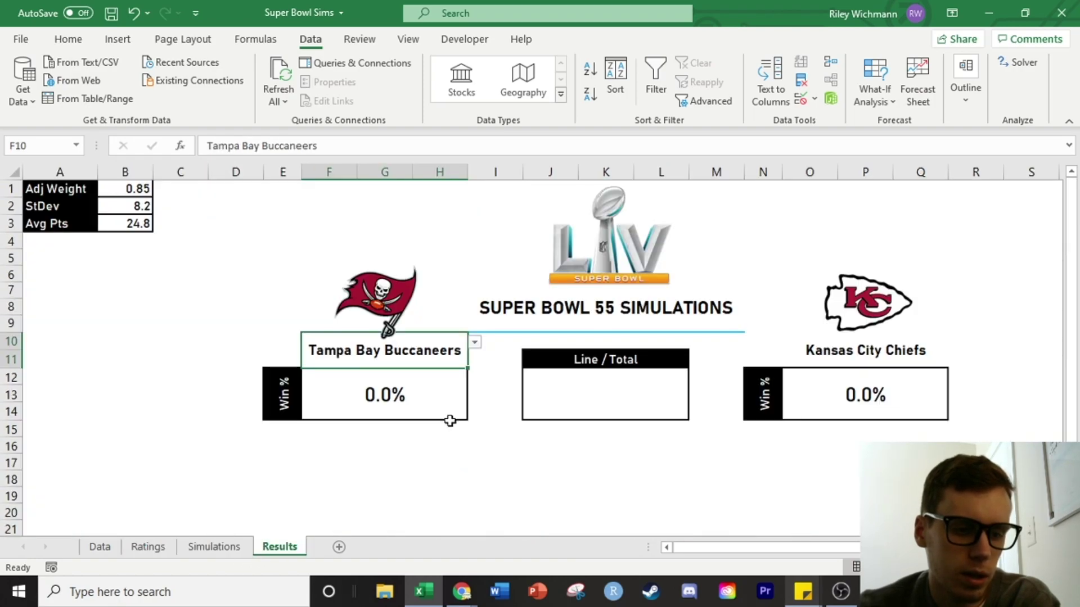
left_click(476, 344)
left_click(434, 402)
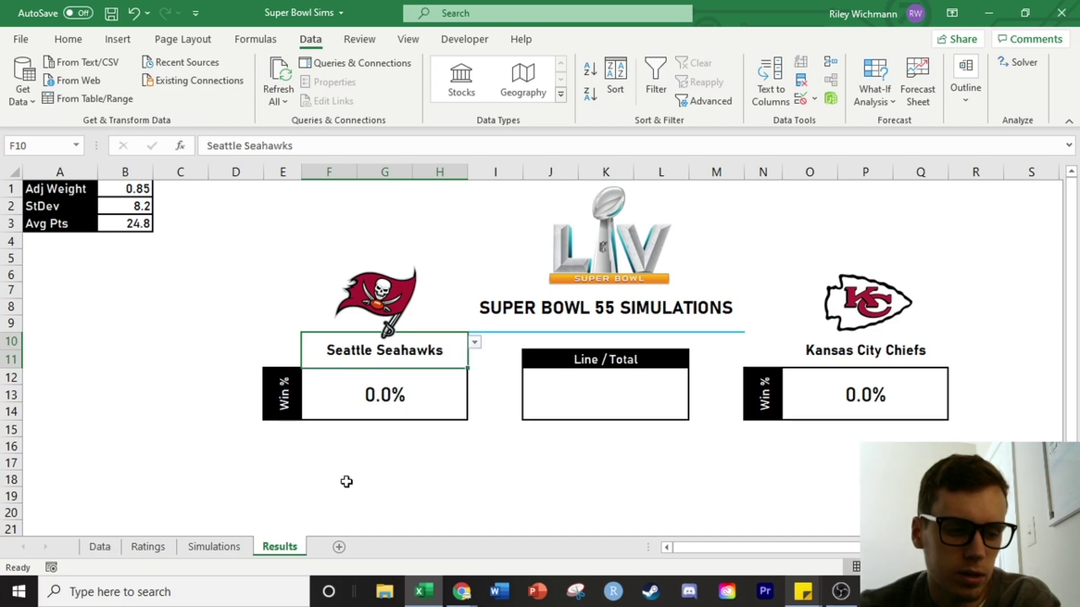
- Check how the first team's name headers on the Simulations sheet link back to the Results selection
left_click(242, 548)
left_click(161, 200)
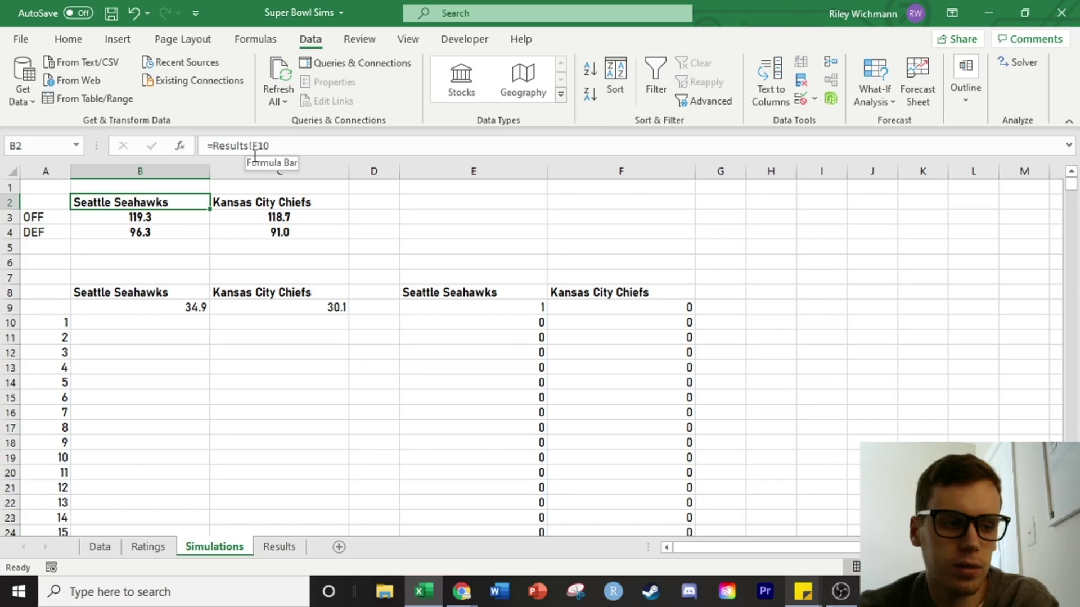
left_click(141, 303)
left_click(144, 290)
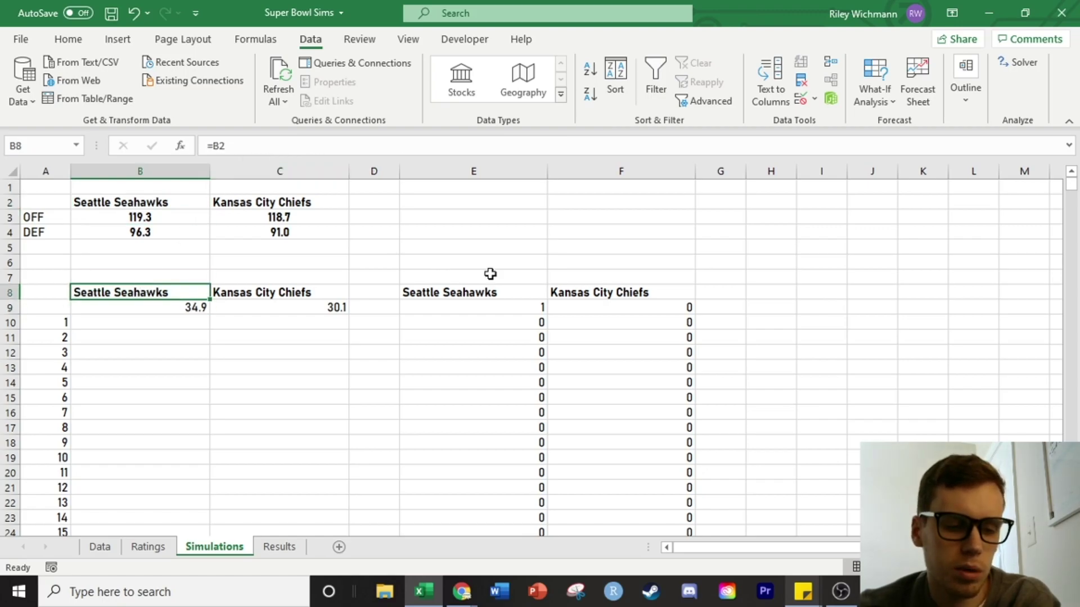
left_click(501, 302)
left_click(501, 294)
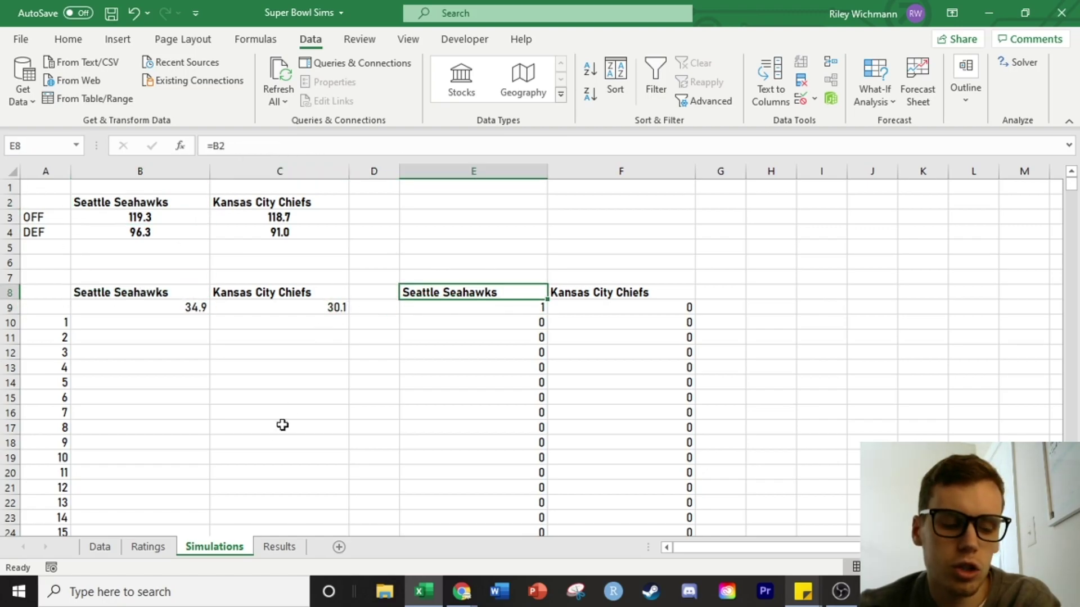
- Set the first team on the Results sheet back to Tampa Bay Buccaneers
left_click(280, 547)
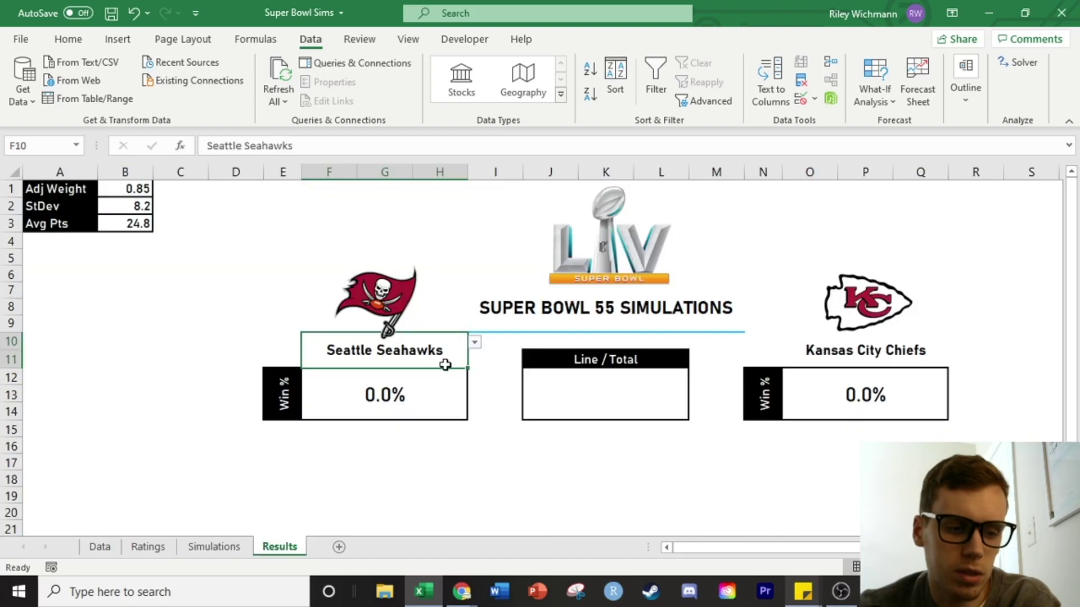
left_click(473, 344)
left_click(406, 413)
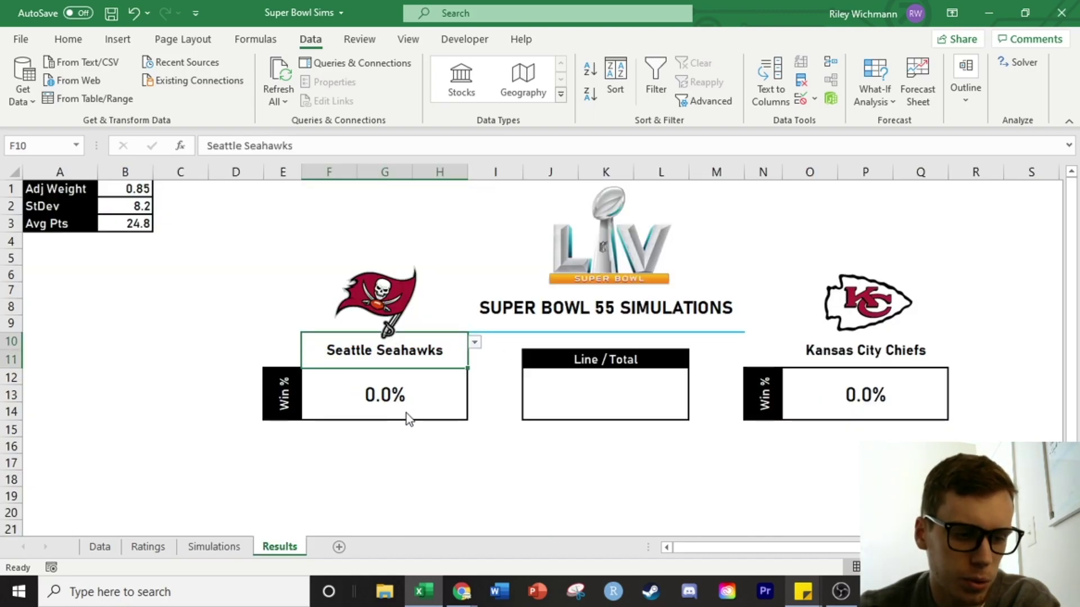
- Inspect the Buccaneers' name reference and the INDEX/MATCH formula in their OFF cell on the Simulations sheet
left_click(214, 549)
left_click(150, 206)
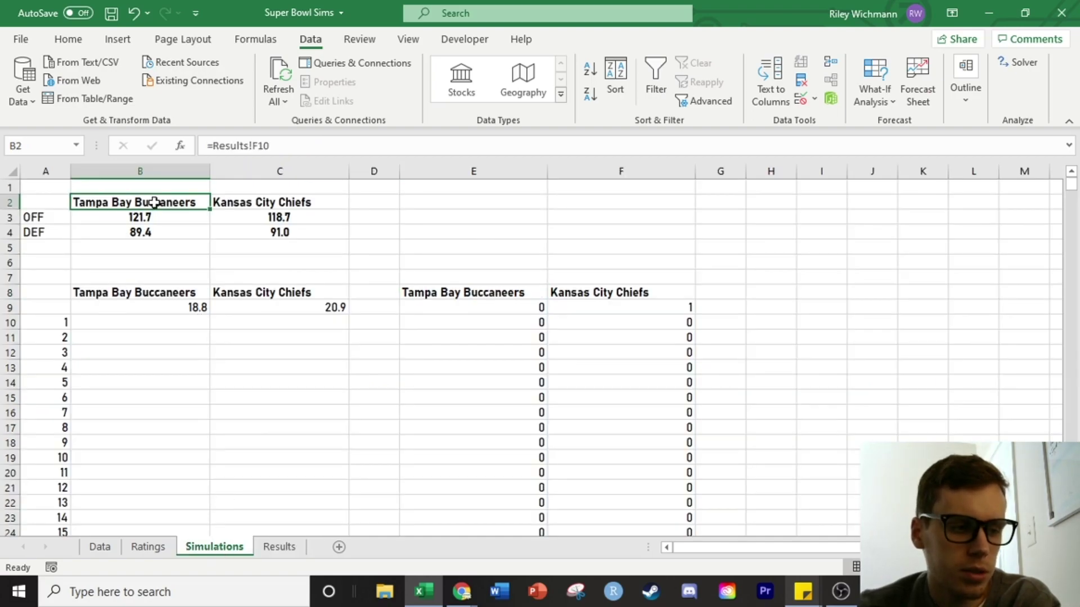
left_click_drag(174, 202, 211, 217)
left_click(179, 216)
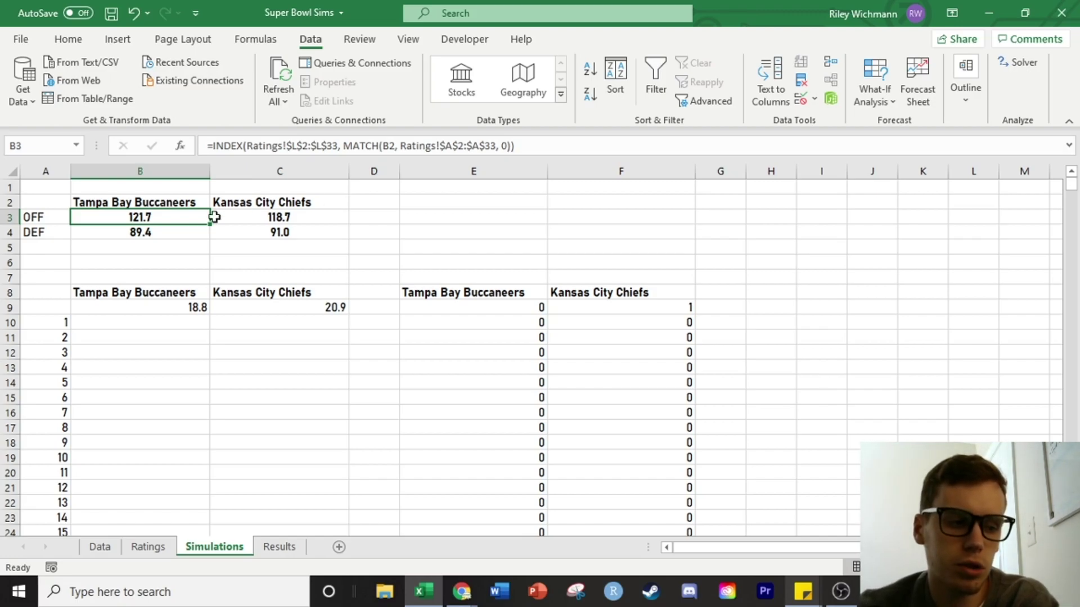
- Compare the Buccaneers' OFF and DEF lookup formulas on the Simulations sheet with the final rating columns on the Ratings sheet
left_click(169, 228)
left_click(165, 216)
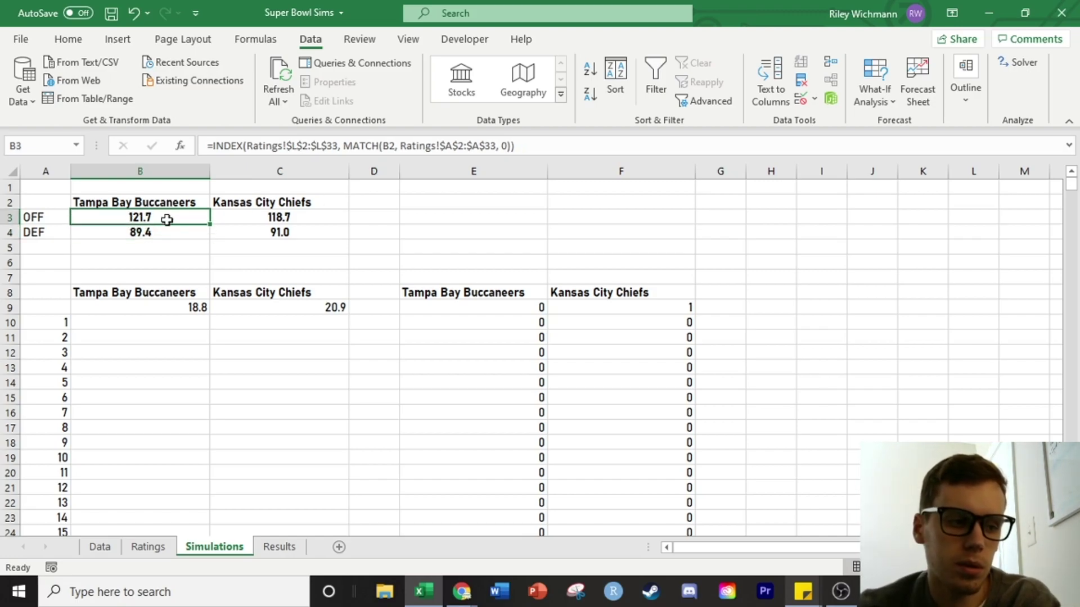
left_click(166, 202)
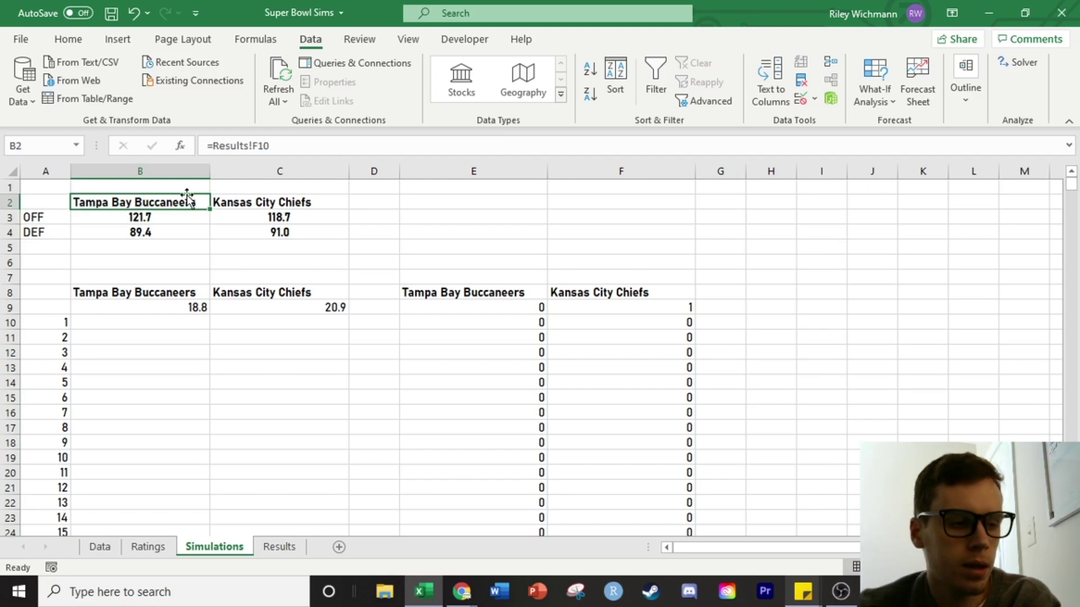
left_click(178, 218)
left_click(170, 231)
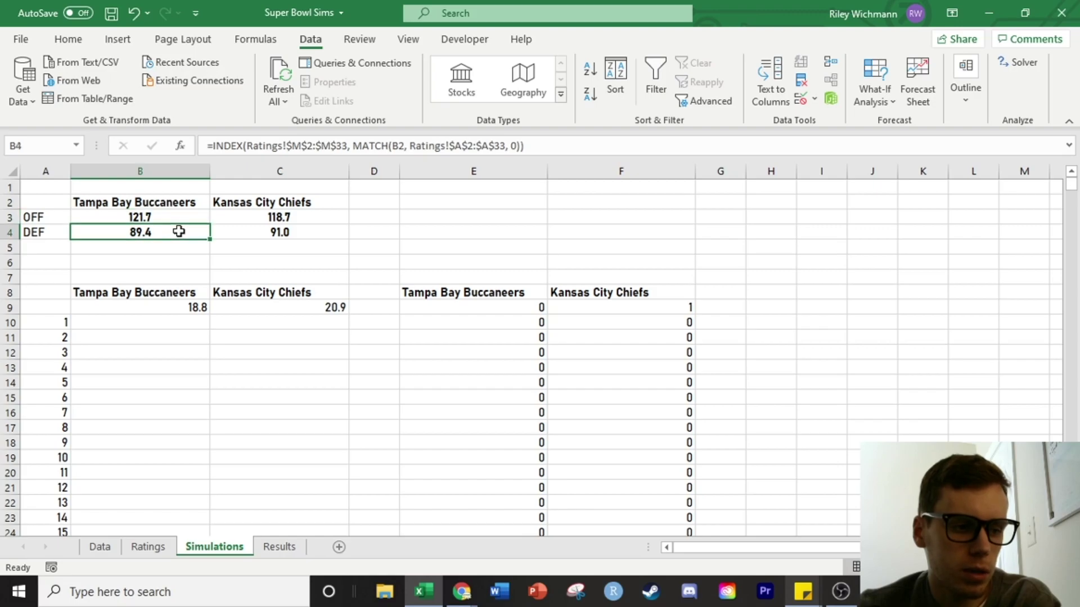
left_click(156, 548)
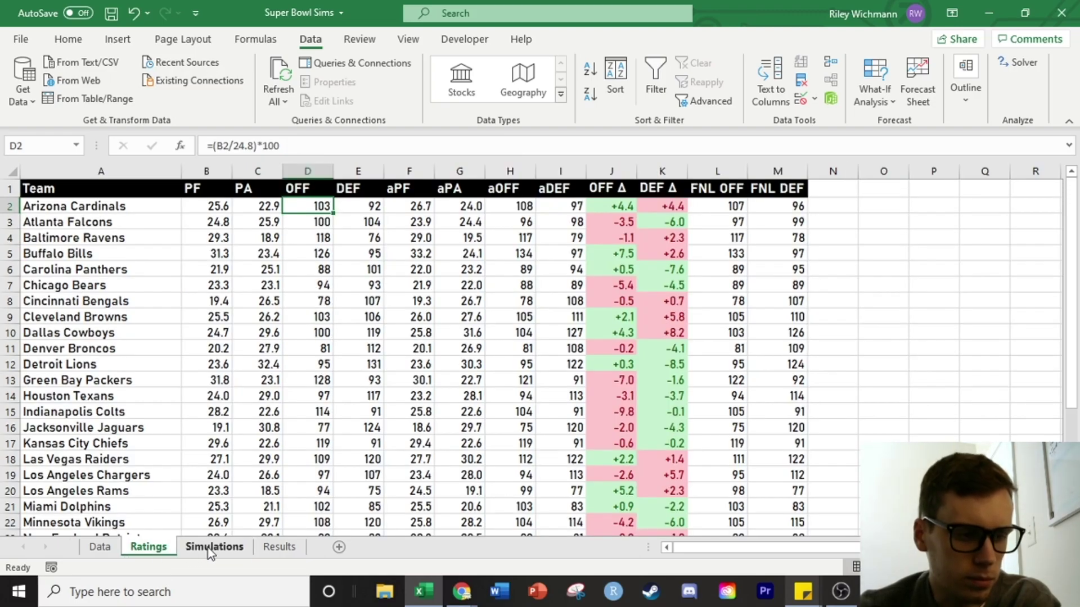
left_click(209, 547)
left_click(181, 218)
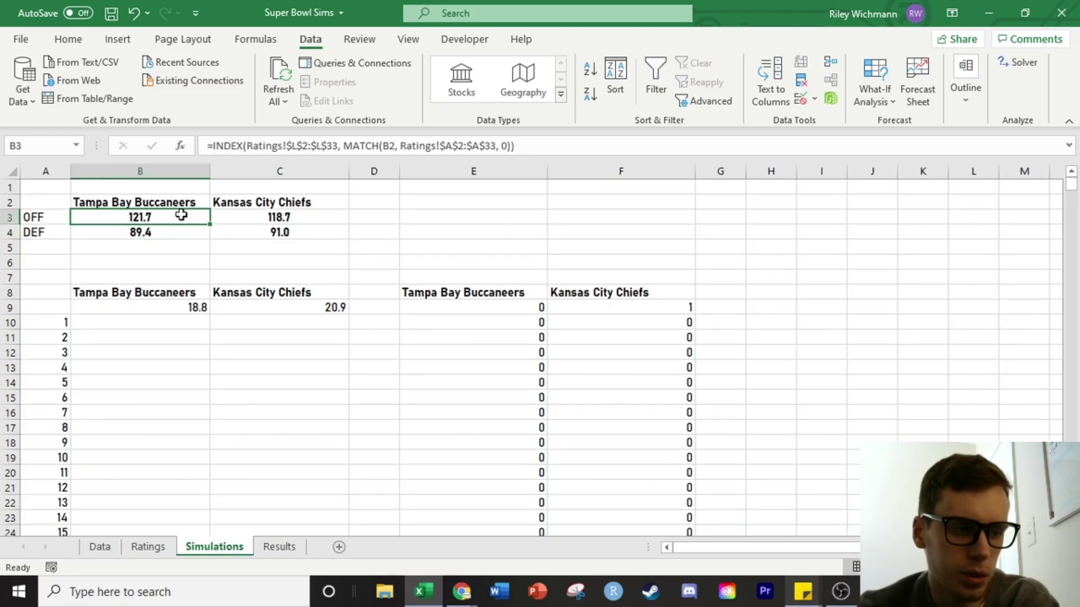
- Check the Chiefs' OFF lookup formula against the Ratings sheet and inspect the Results reference behind their name header
left_click(253, 220)
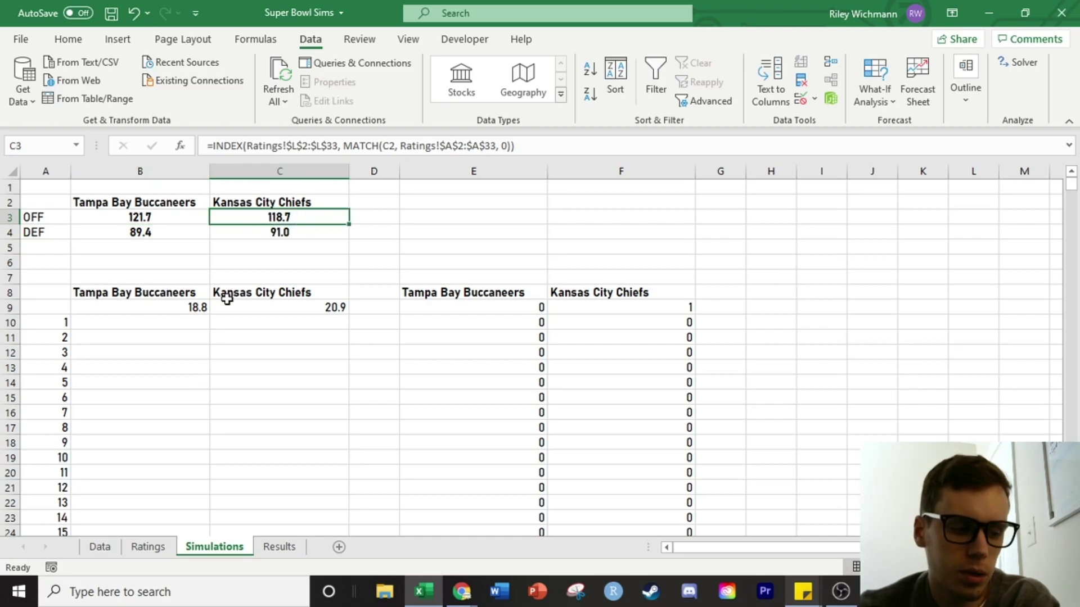
left_click(168, 547)
left_click(215, 547)
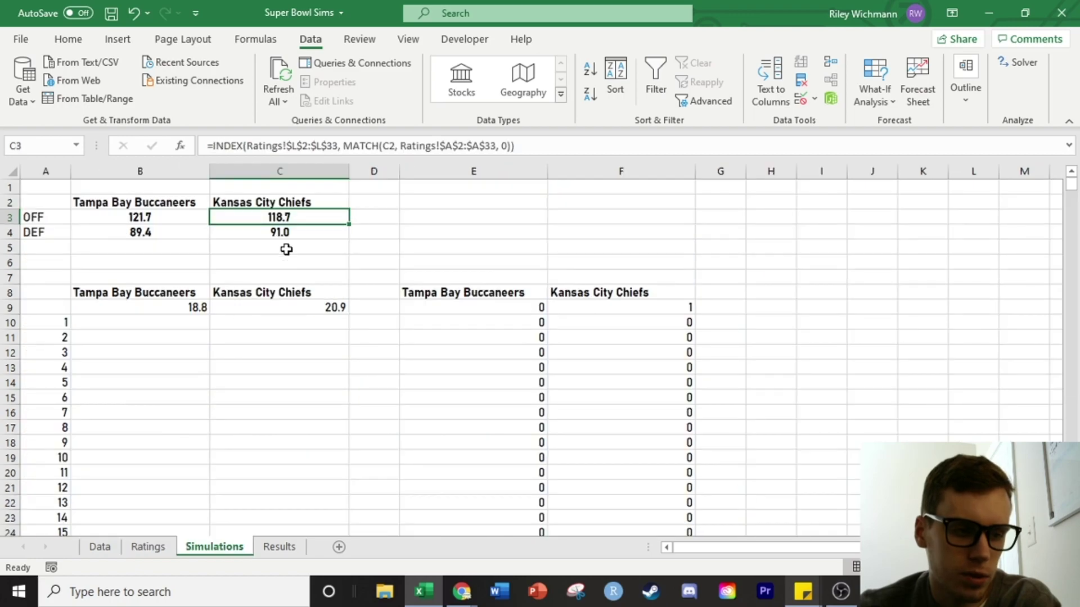
left_click(293, 203)
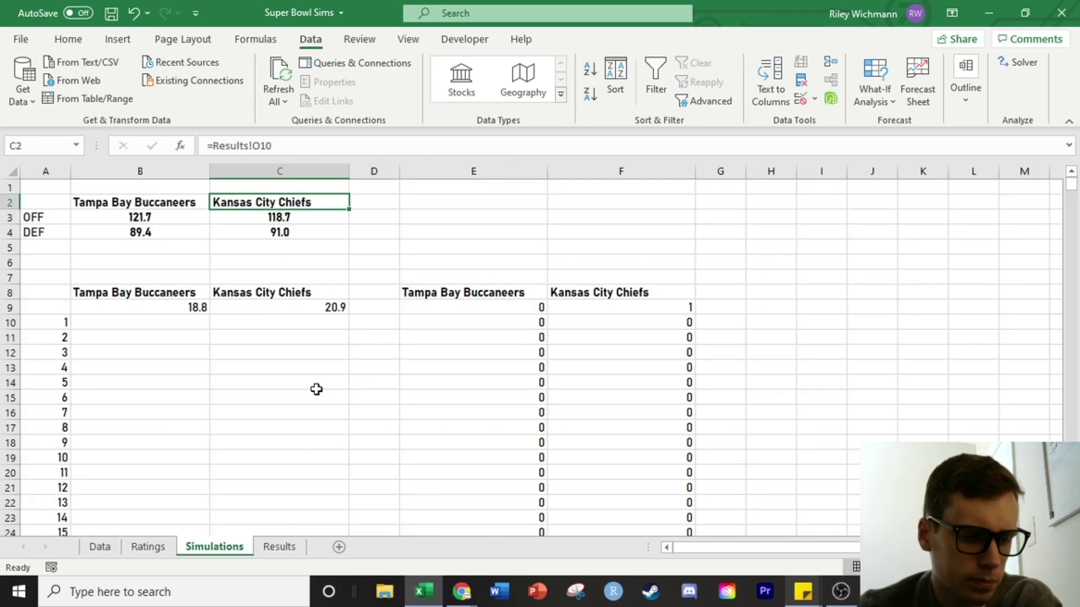
scroll(183, 341, "down", 1)
scroll(183, 341, "up", 1)
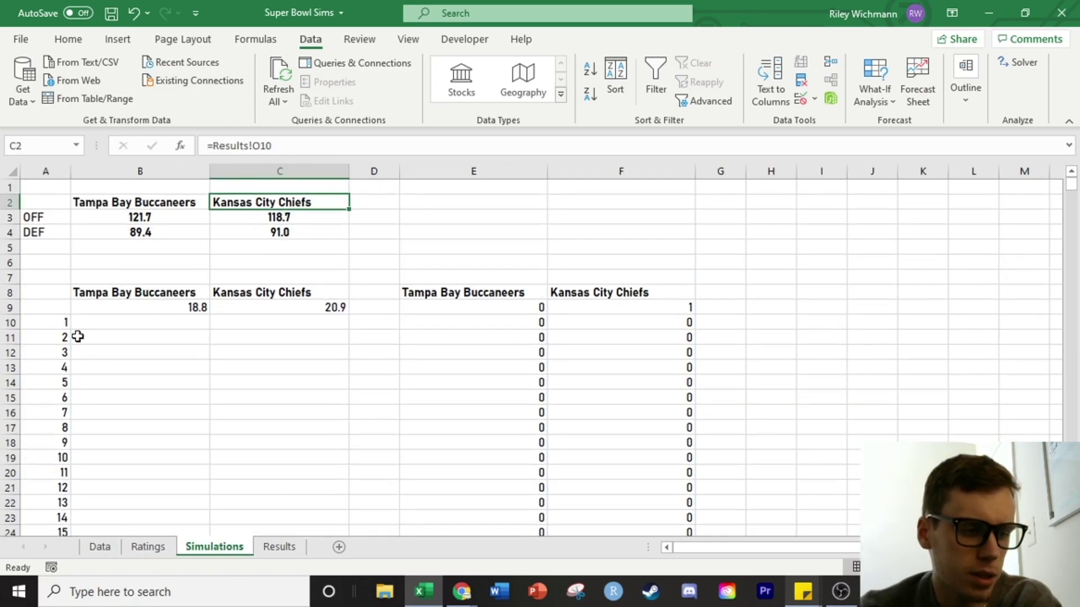
- Select the first simulation number in cell A10 and look over the simulation rows below the team headers
left_click(59, 322)
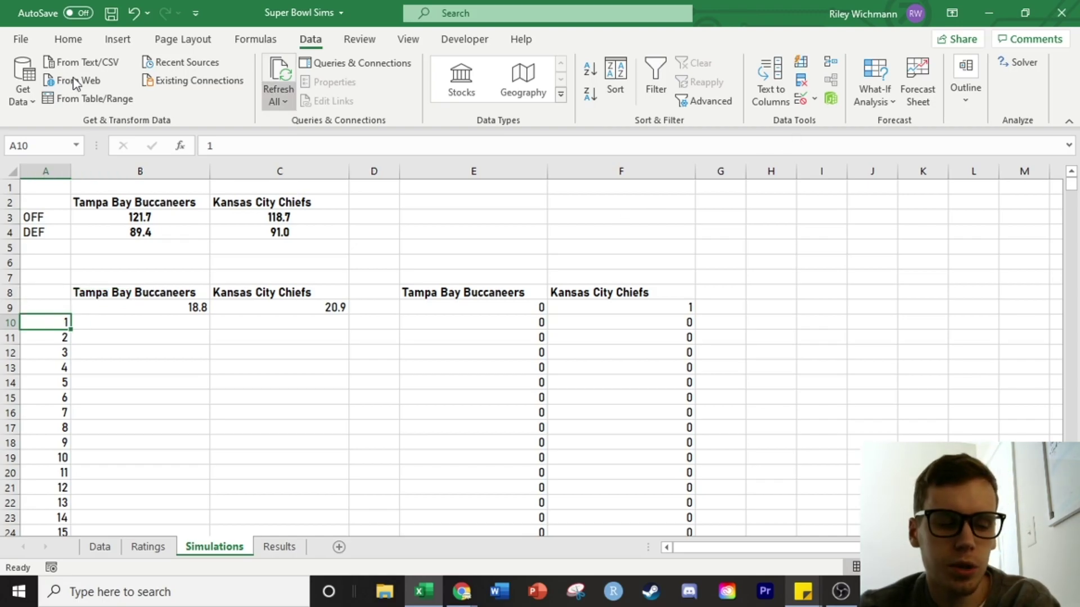
left_click(67, 41)
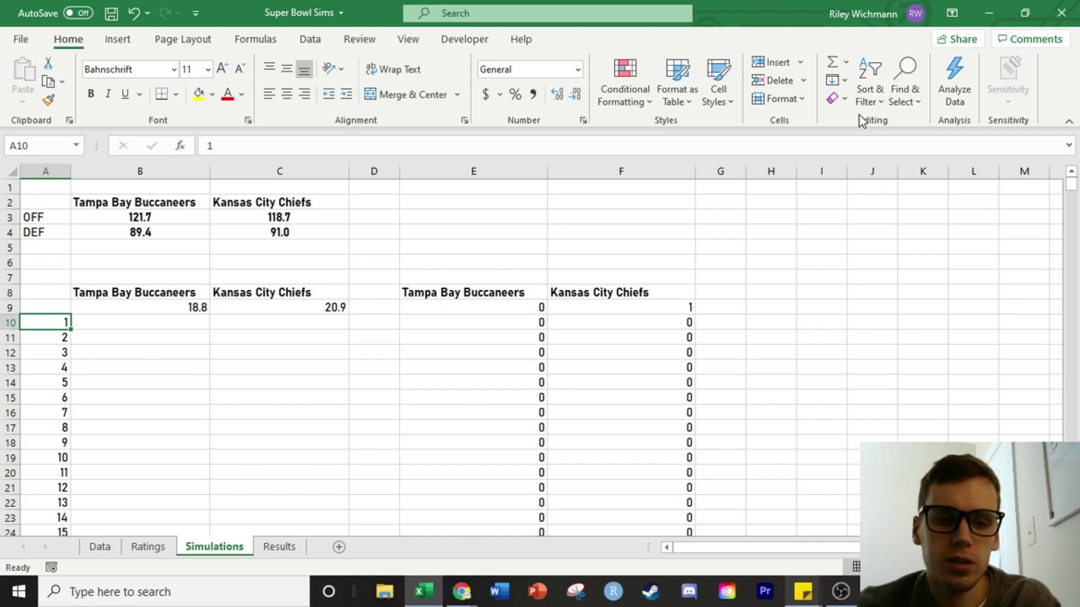
scroll(422, 264, "down", 1)
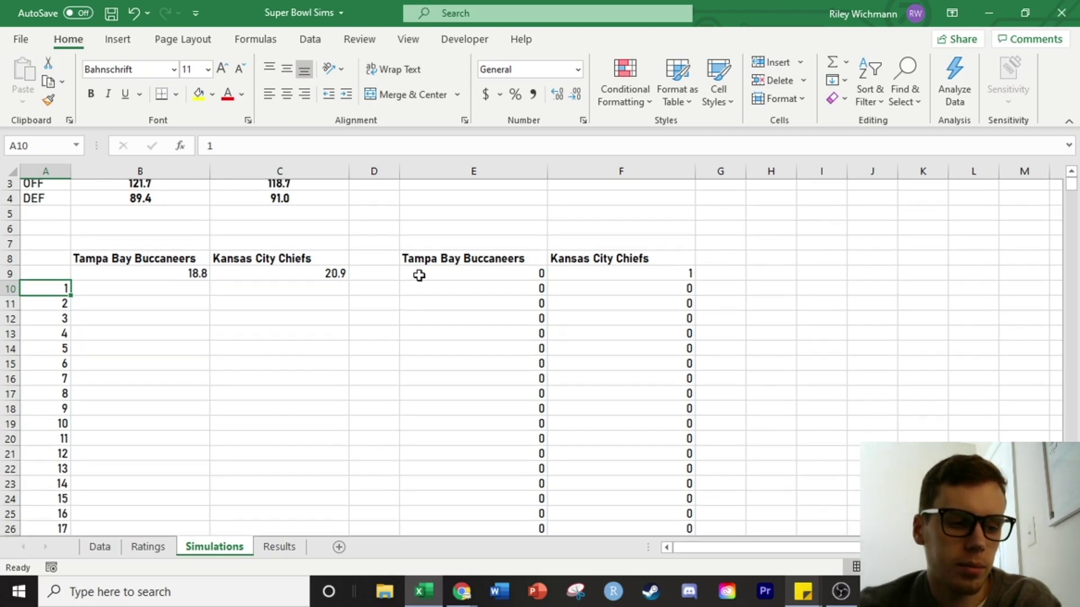
scroll(419, 297, "down", 1)
scroll(418, 301, "up", 1)
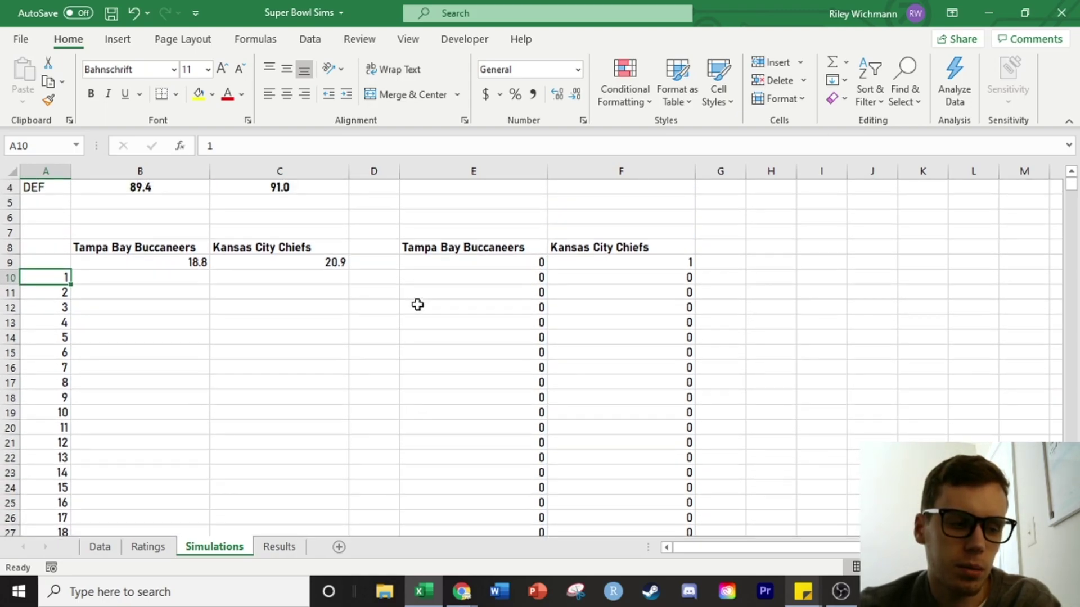
scroll(417, 304, "up", 1)
scroll(416, 306, "down", 2)
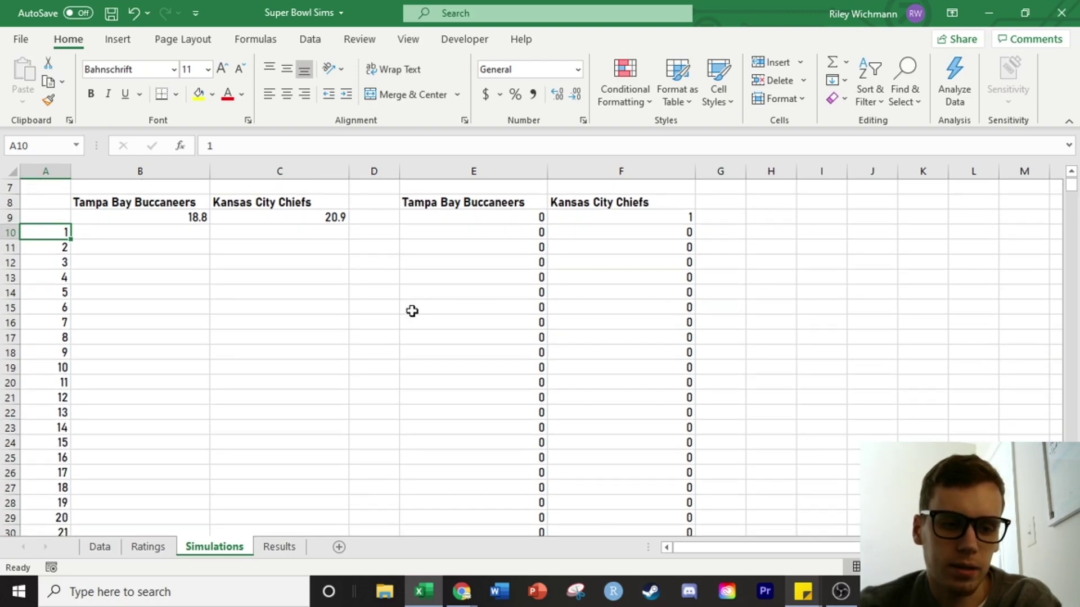
scroll(412, 311, "up", 1)
scroll(354, 275, "up", 1)
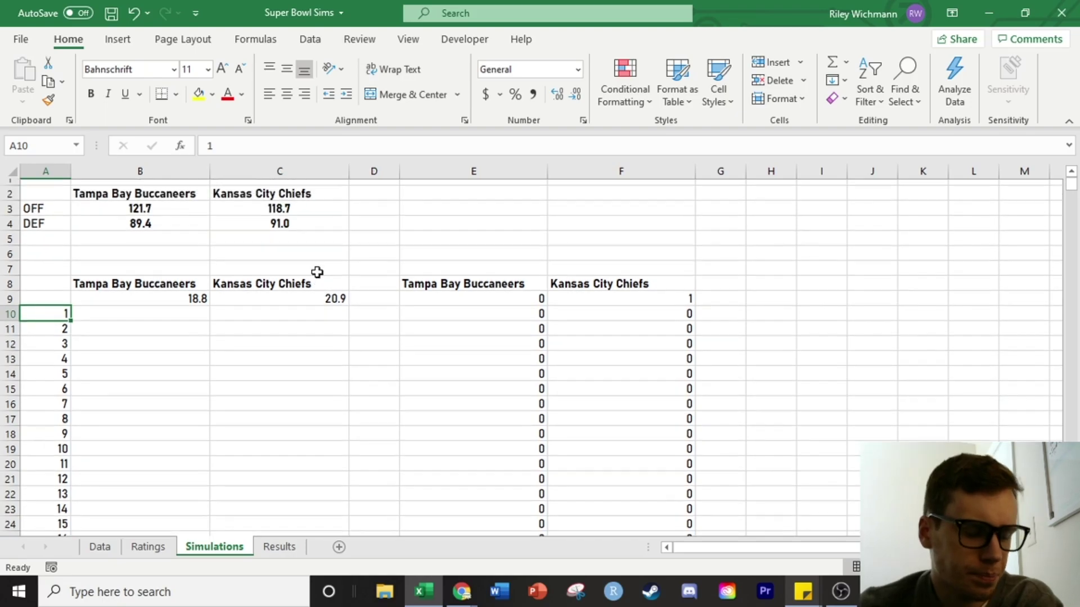
scroll(506, 258, "down", 1)
scroll(703, 220, "up", 1)
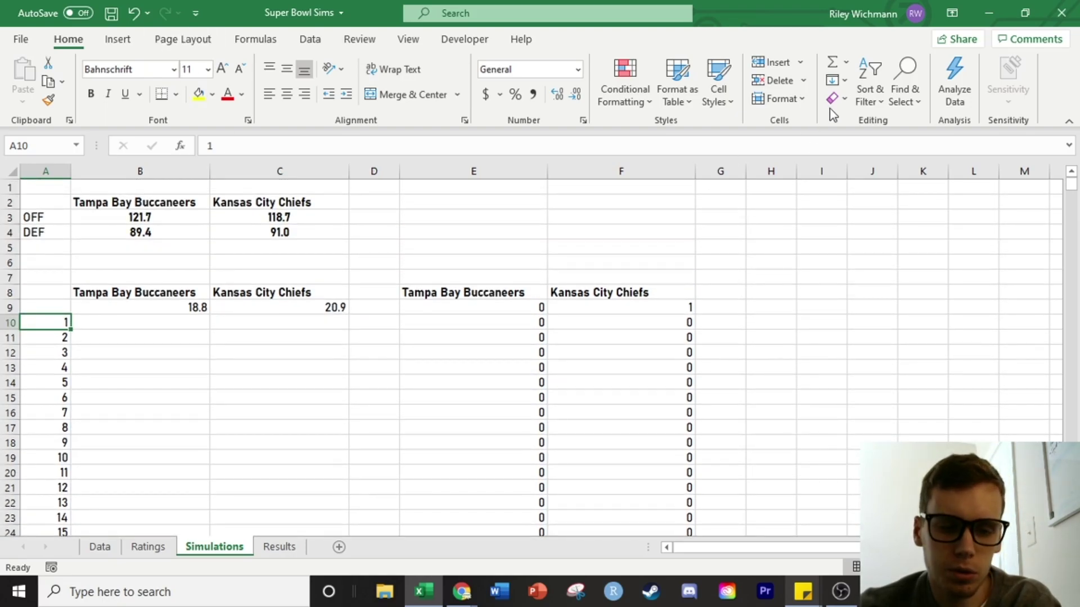
- Fill a linear series down the column from A10 with step value 1 and stop value 5000
left_click(837, 81)
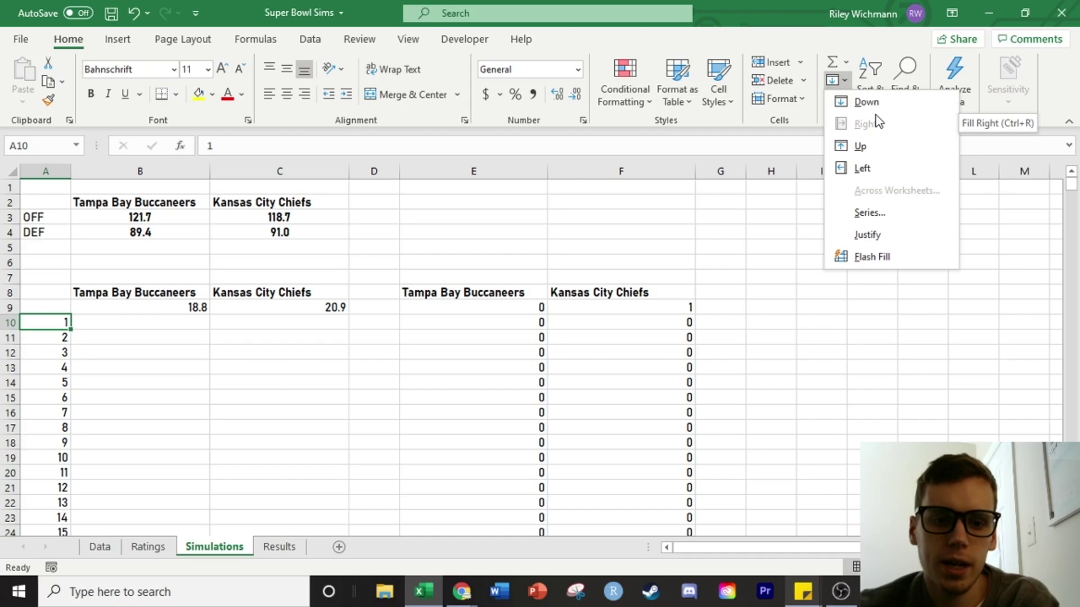
left_click(865, 219)
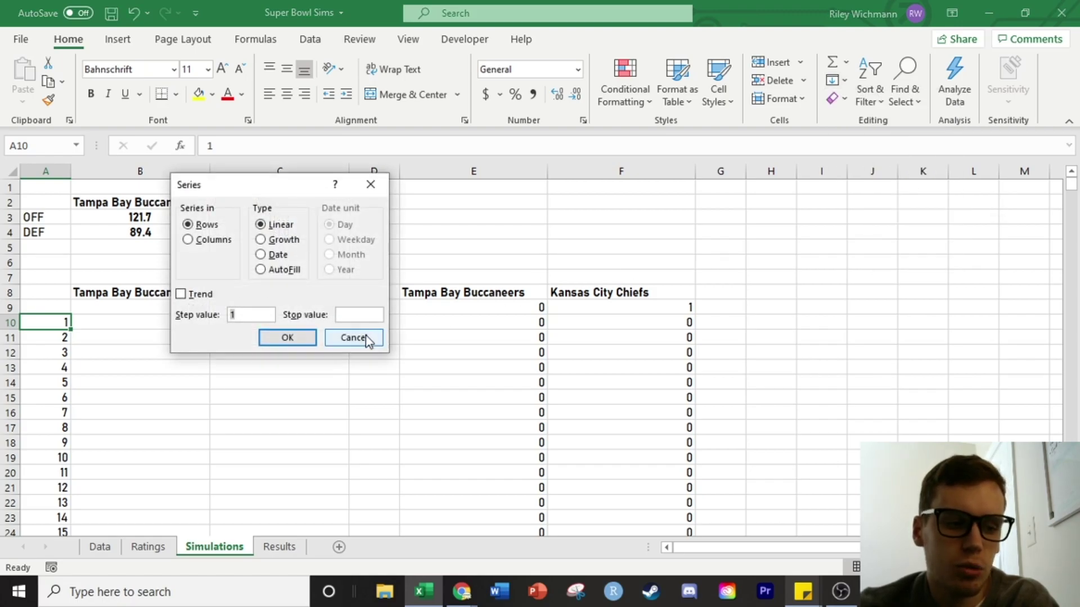
left_click(349, 315)
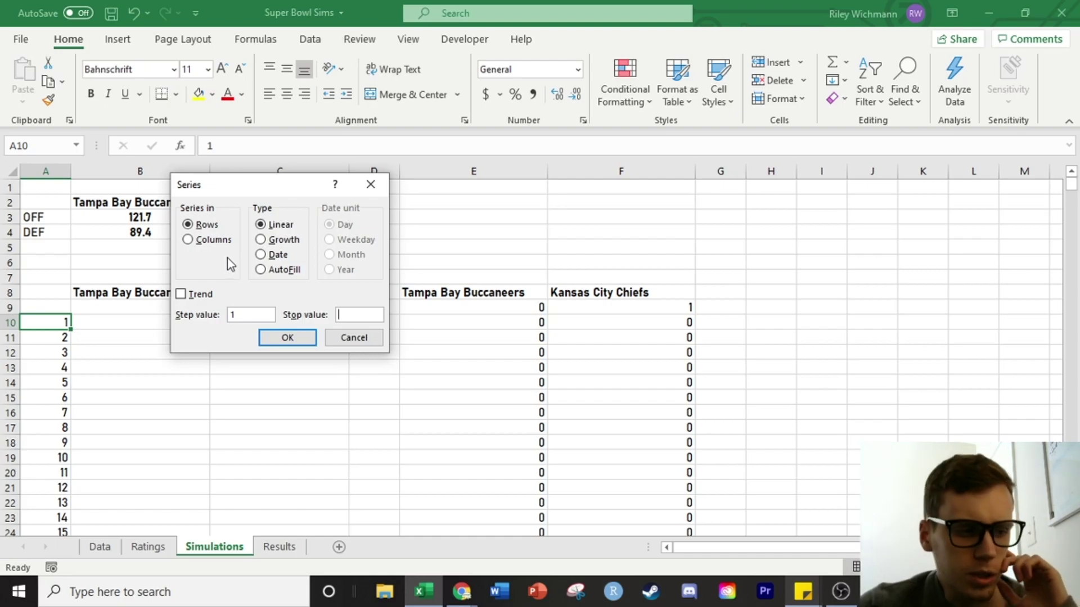
left_click(215, 240)
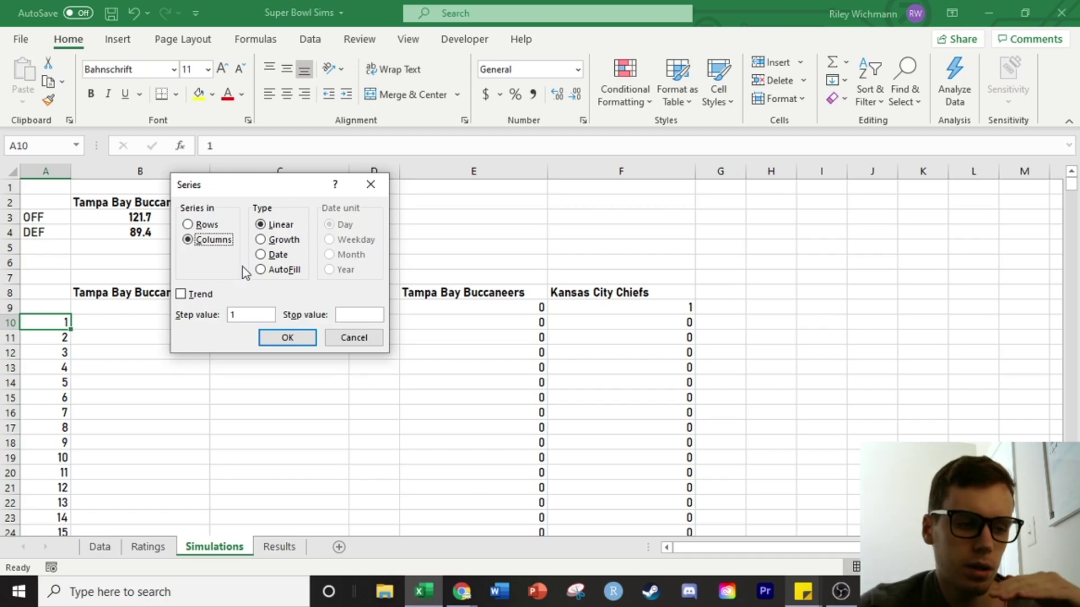
left_click(344, 314)
type("5")
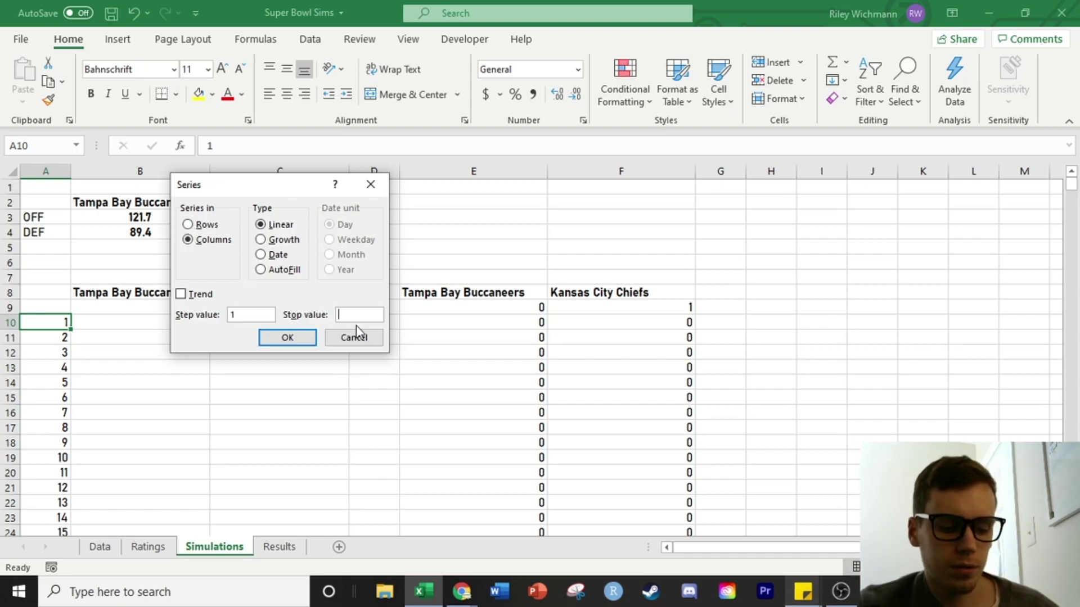
type("000")
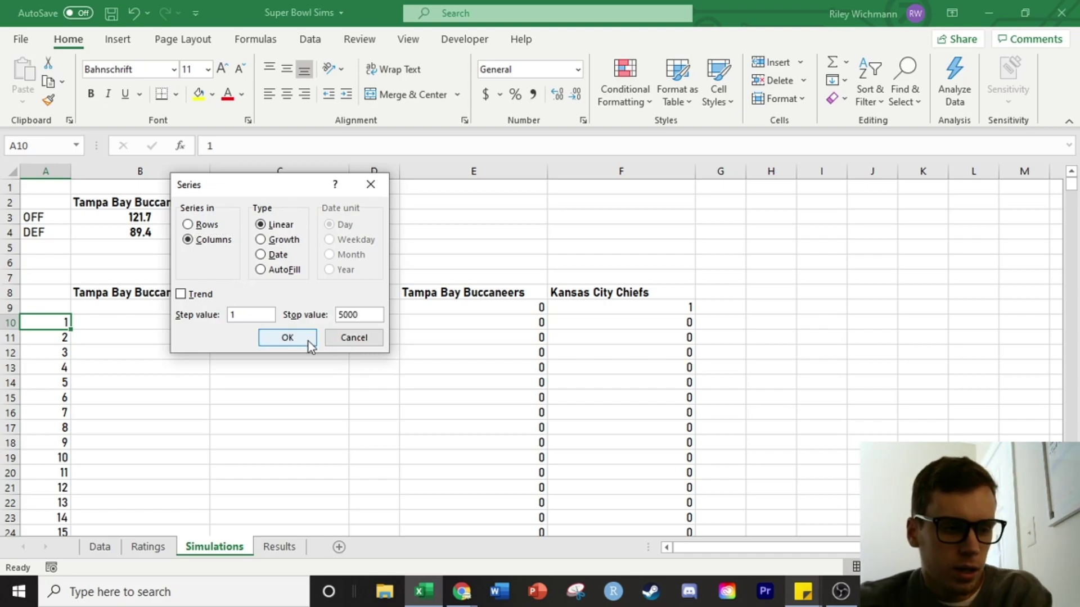
left_click(297, 338)
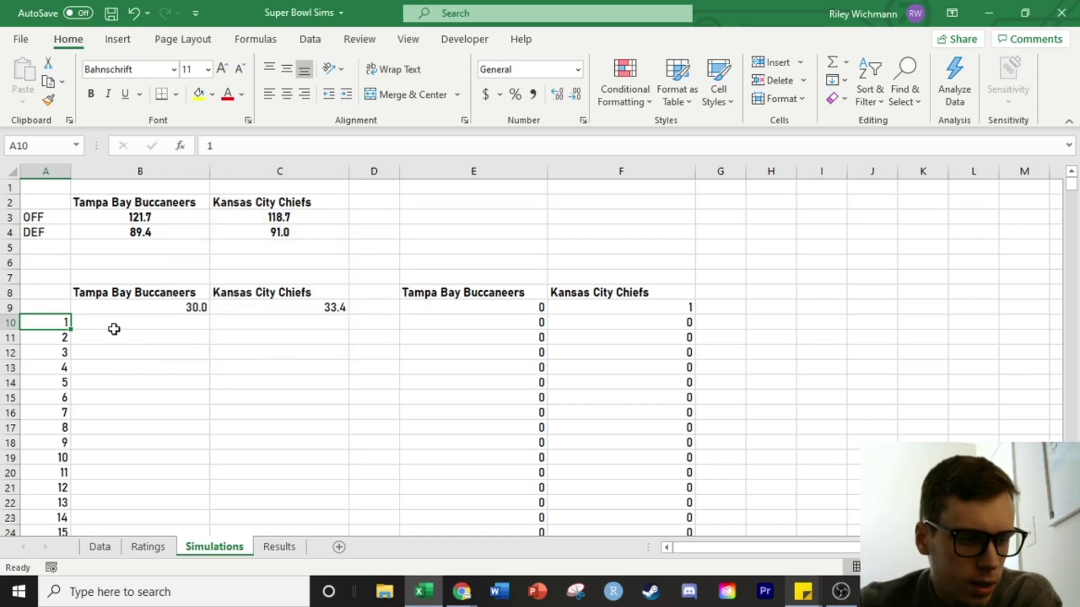
- Check the simulation numbering in column A through to its last row and return to the start of the sheet
scroll(91, 339, "down", 2)
scroll(91, 339, "down", 13)
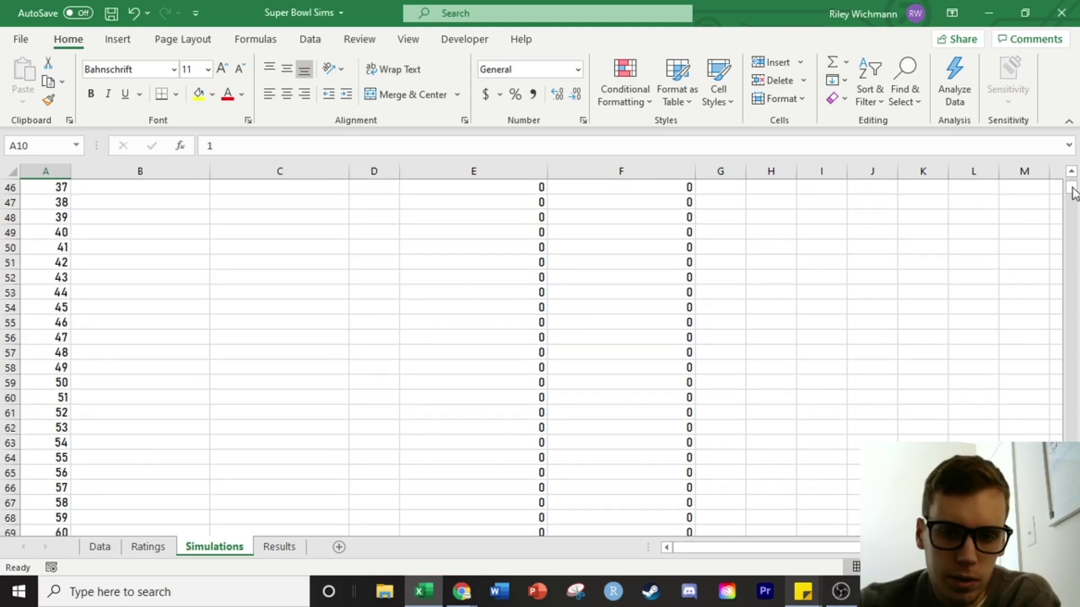
left_click_drag(1072, 194, 1072, 198)
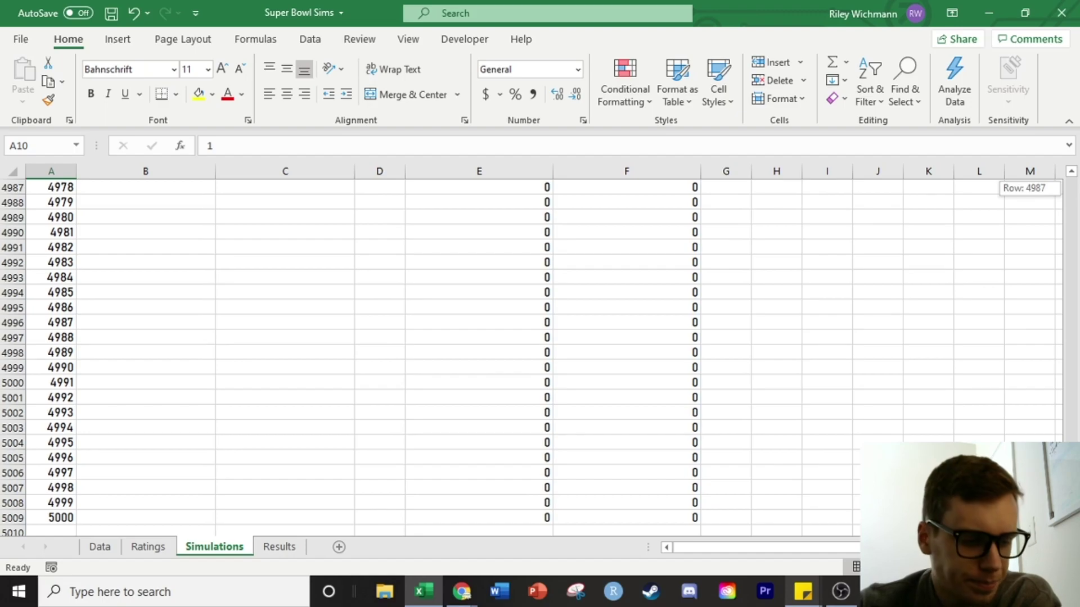
left_click_drag(1079, 84, 1072, 183)
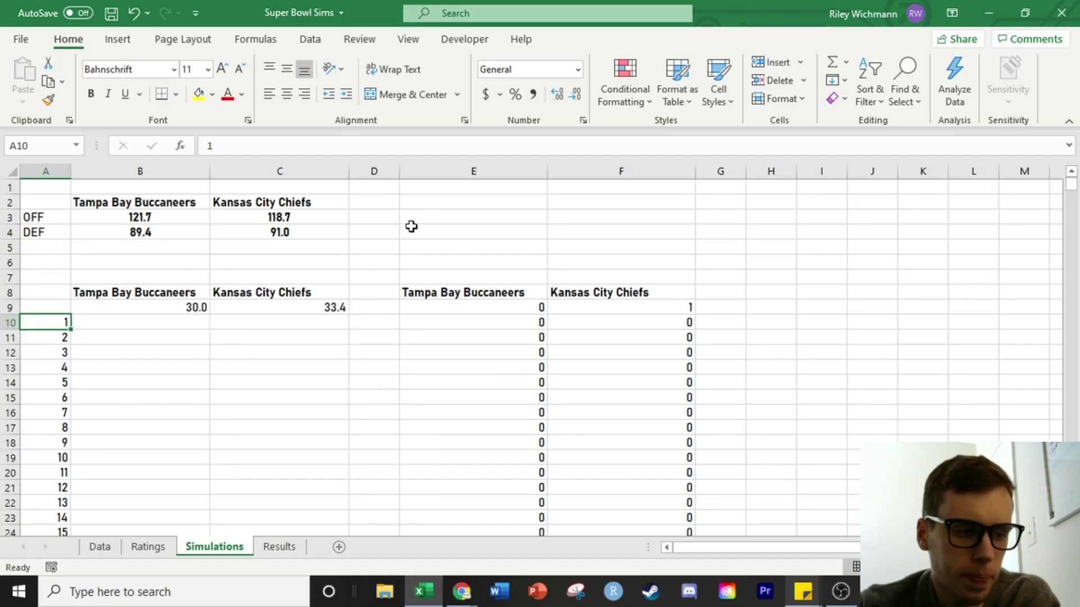
- Select the simulation range A9:C5009, from the score formulas row through simulation 5000
left_click(151, 322)
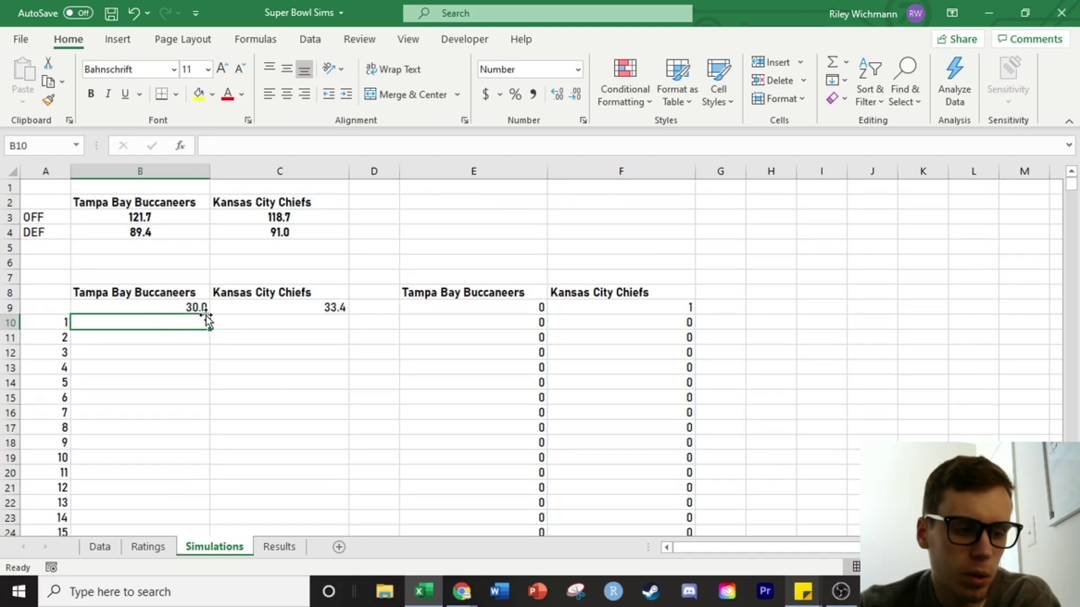
left_click_drag(55, 307, 337, 335)
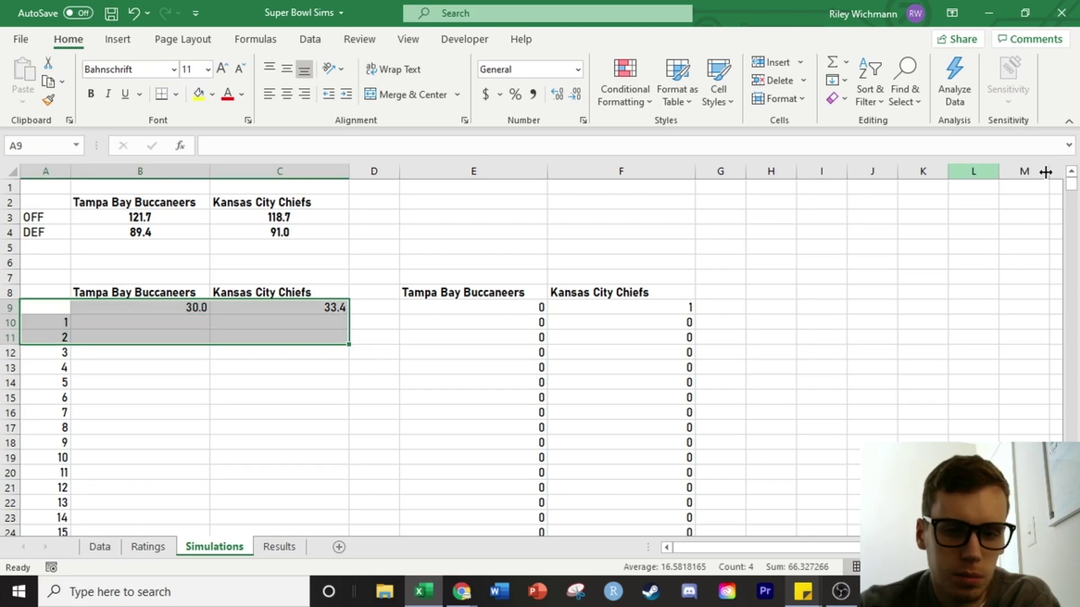
left_click_drag(1071, 186, 1071, 190)
left_click(306, 519, "shift")
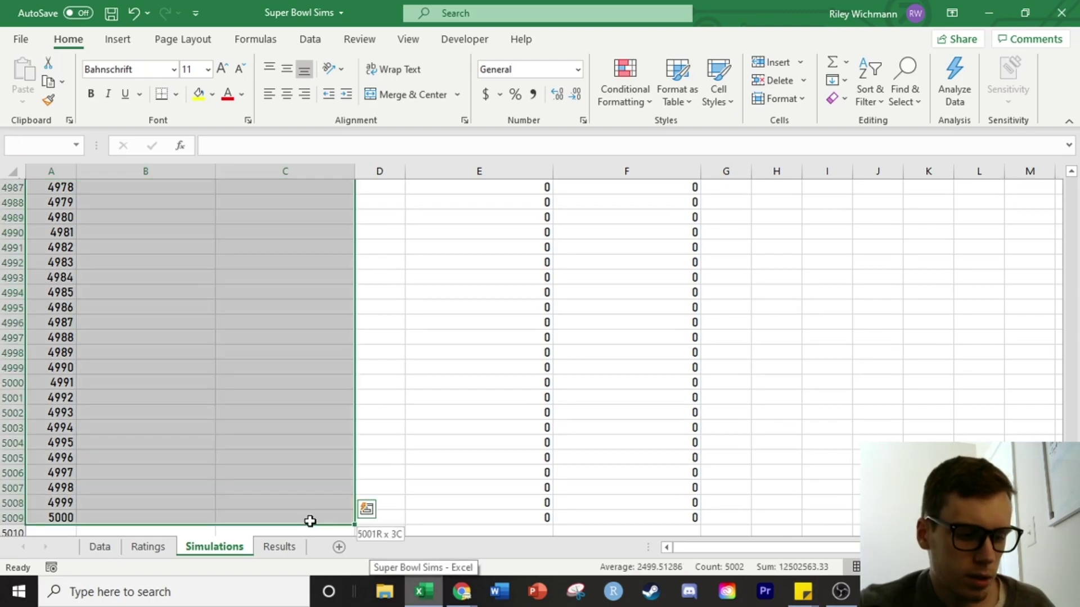
left_click_drag(1071, 520, 1038, 92)
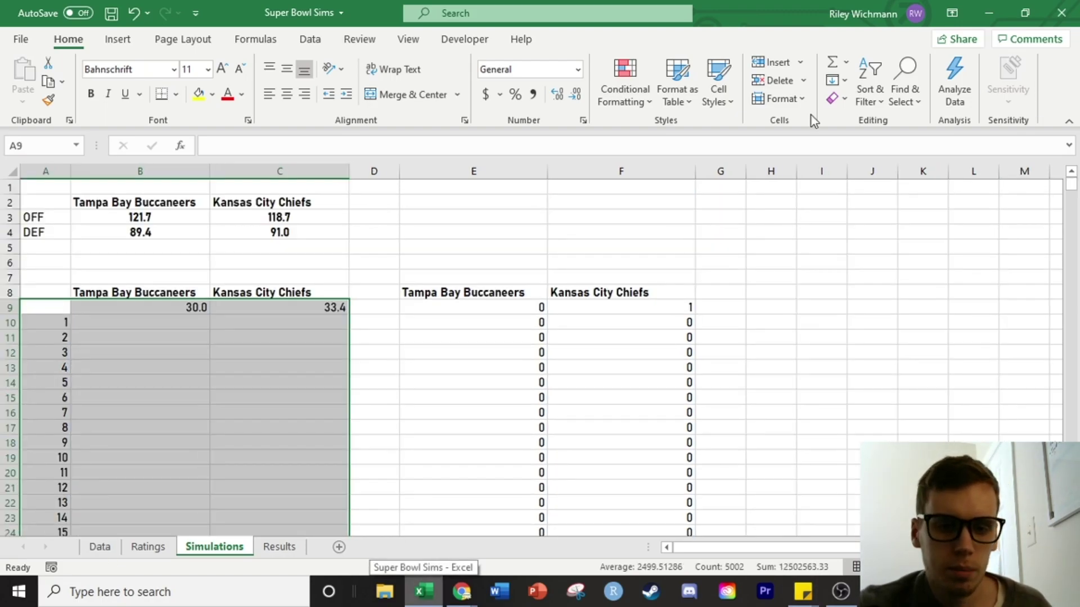
- Examine the probability, mean and standard deviation arguments of the NORM.INV formula in B9
left_click(151, 309)
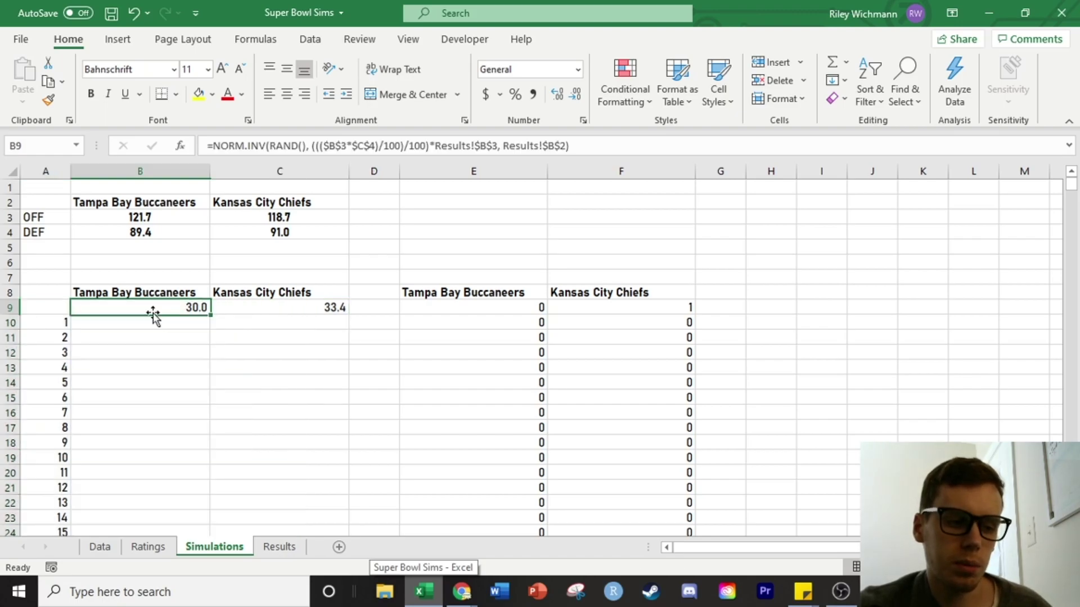
left_click(575, 145)
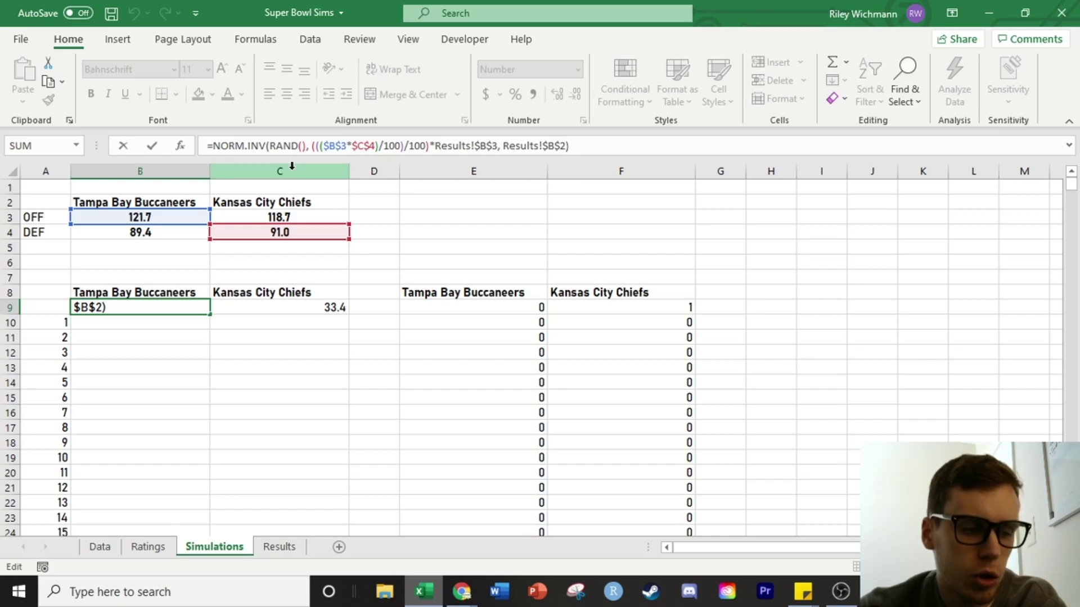
left_click(256, 145)
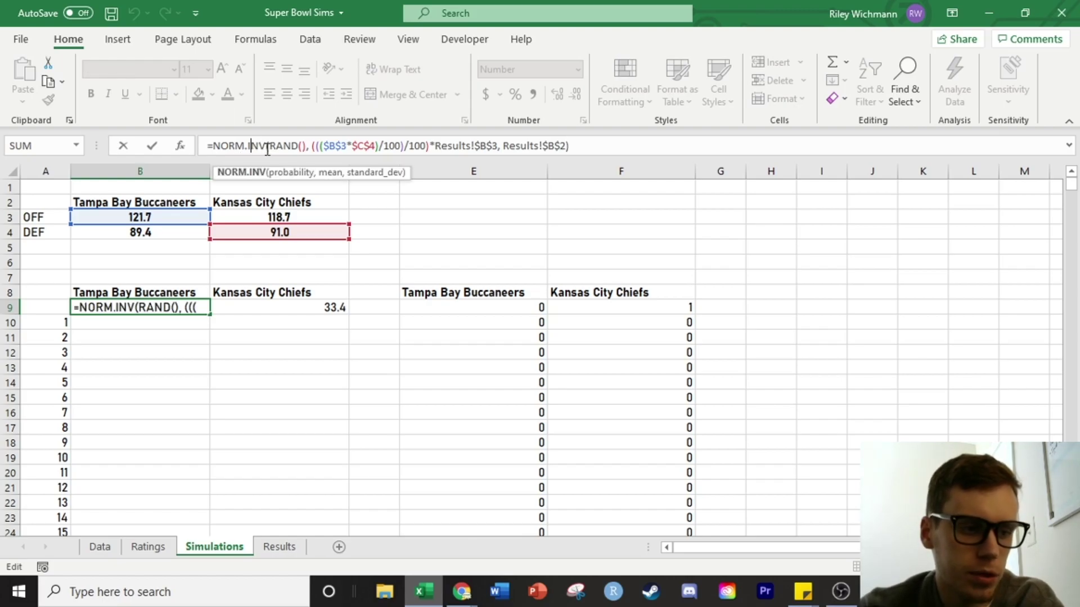
left_click(303, 145)
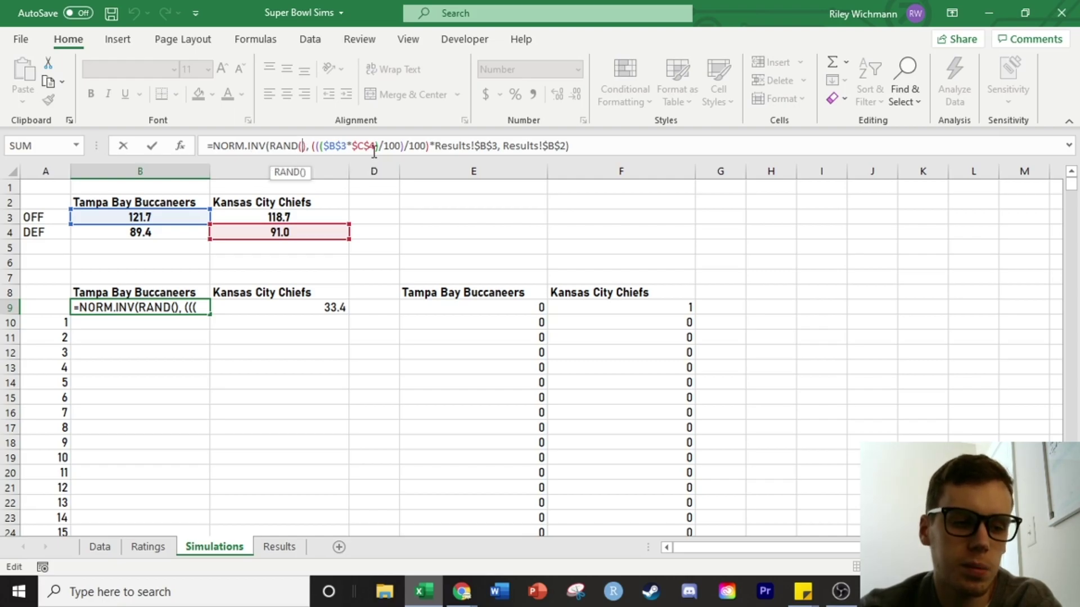
left_click(307, 148)
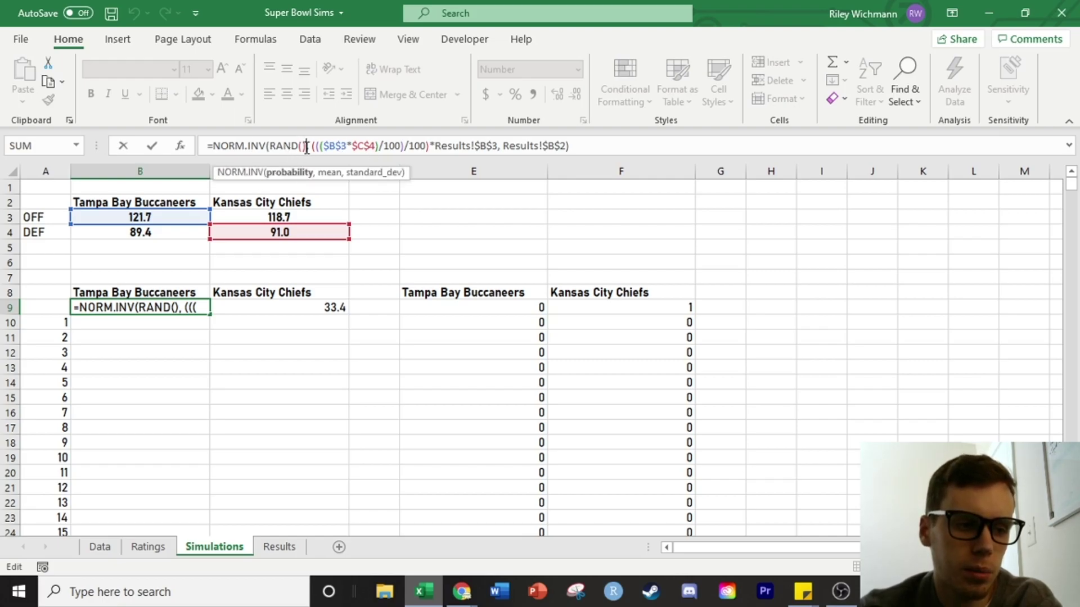
left_click(336, 150)
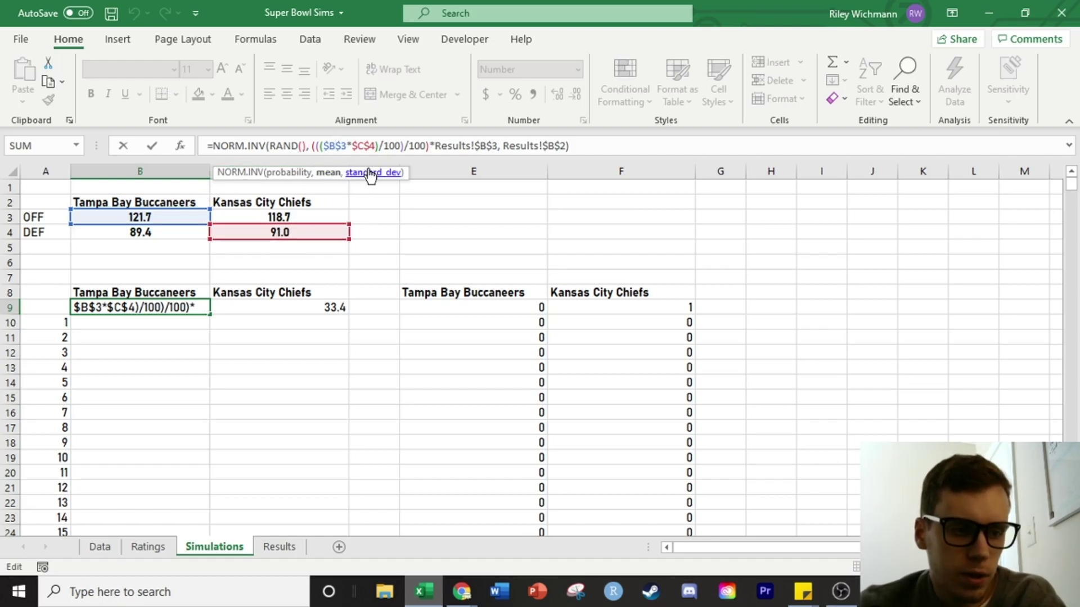
double_click(397, 147)
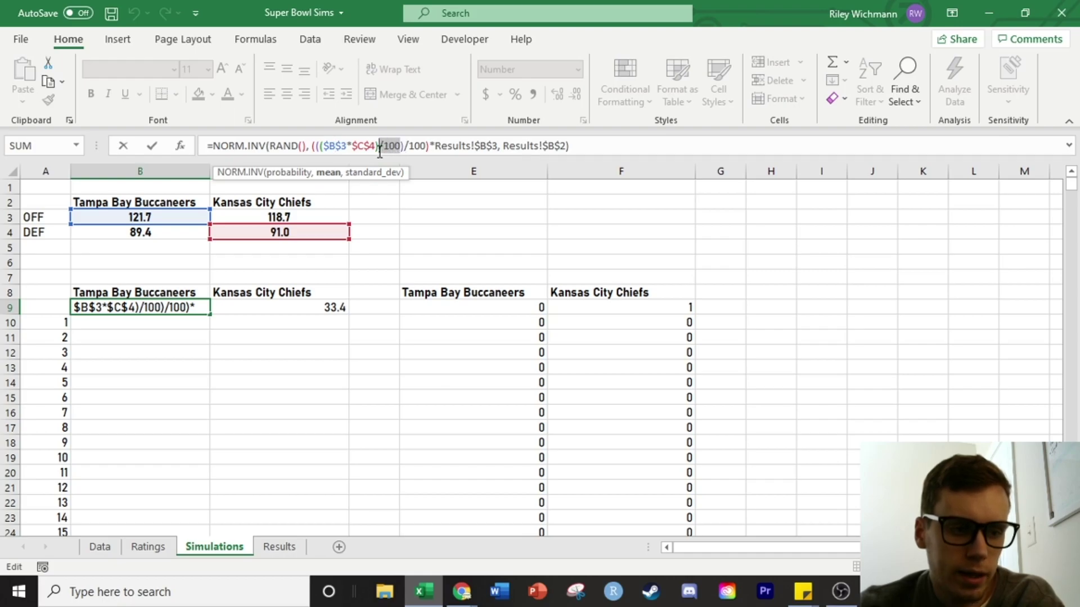
left_click(405, 147)
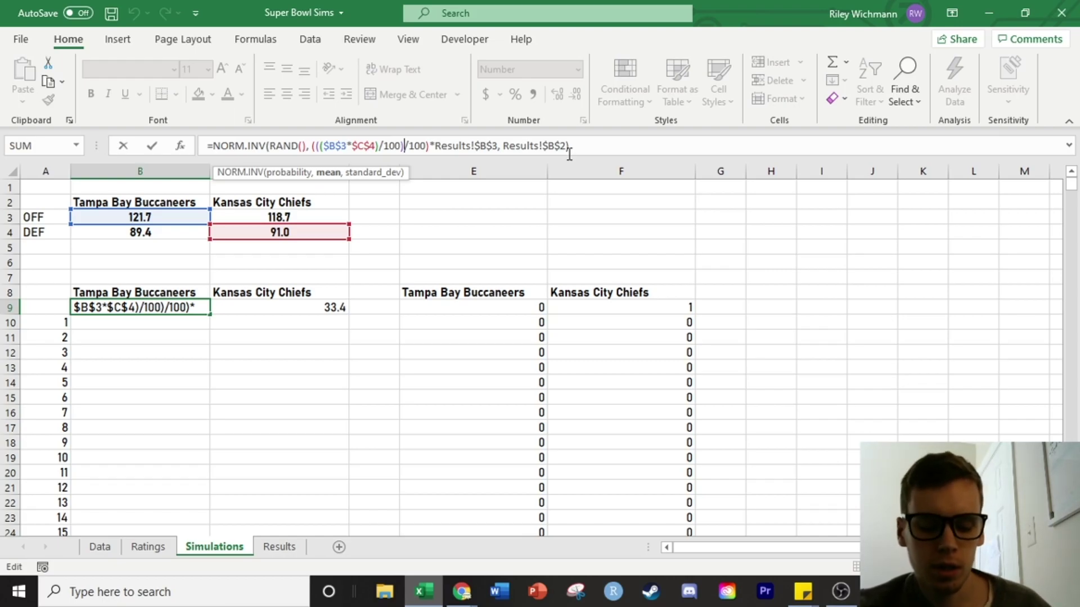
left_click(527, 149)
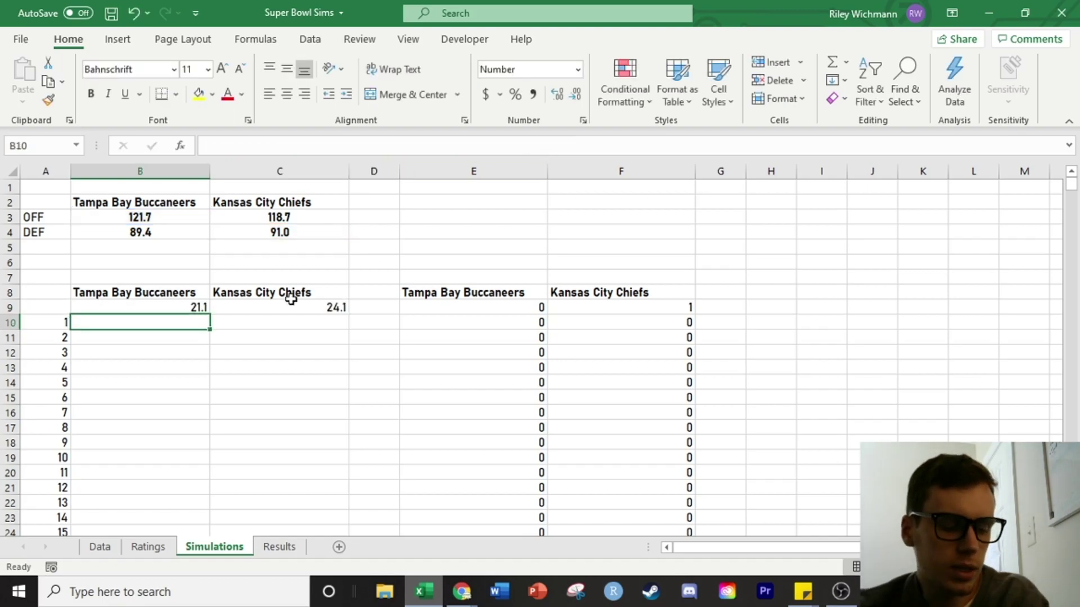
- Compare the simulated Tampa Bay Buccaneers and Kansas City Chiefs scores in cells B9 and C9
left_click(206, 305)
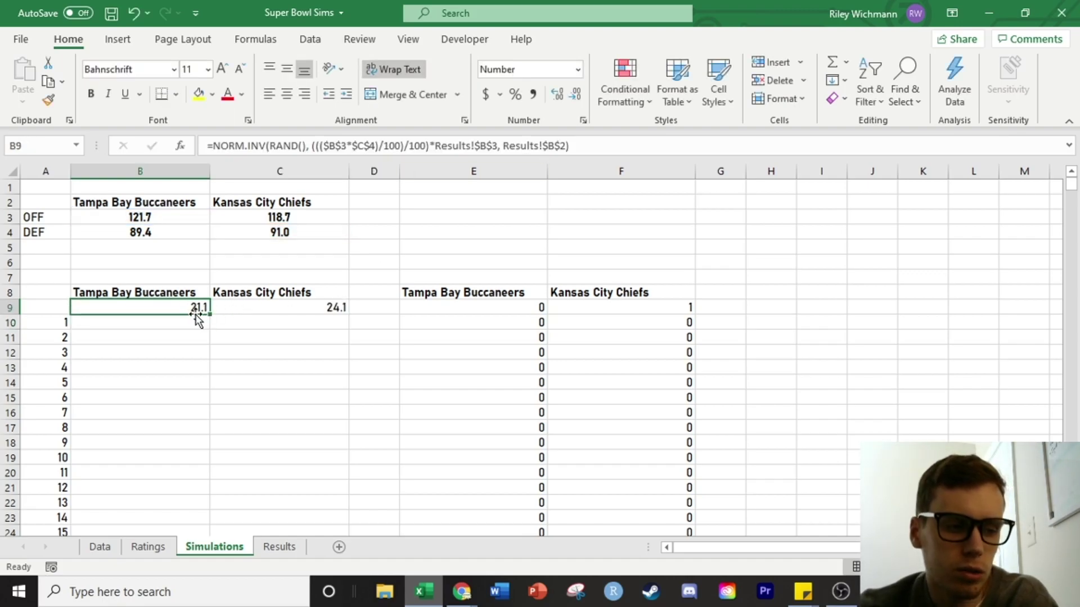
left_click(262, 306)
left_click(177, 322)
left_click_drag(178, 309, 252, 310)
left_click(254, 336)
left_click_drag(183, 310, 272, 309)
left_click(276, 337)
- Review the IF formulas in E9 and F9 that mark which team wins the simulated game
left_click(442, 308)
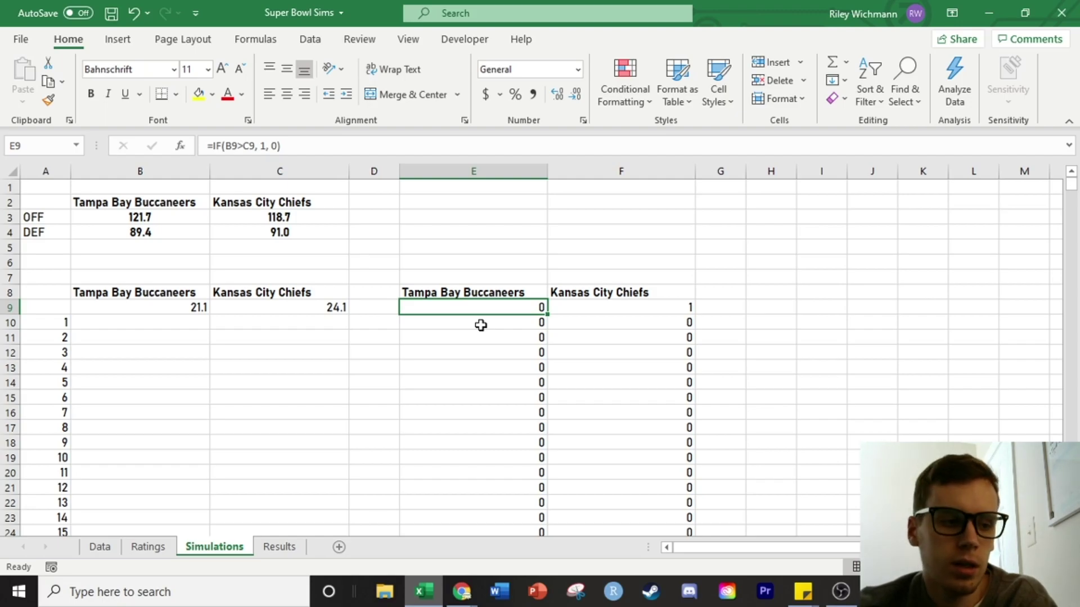
left_click(345, 146)
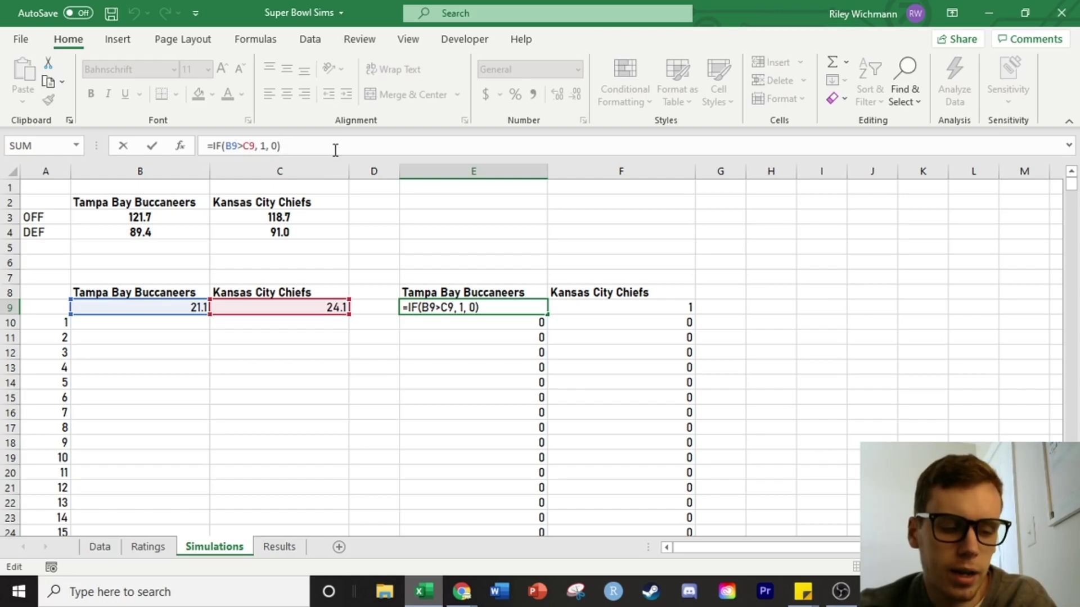
key("Return")
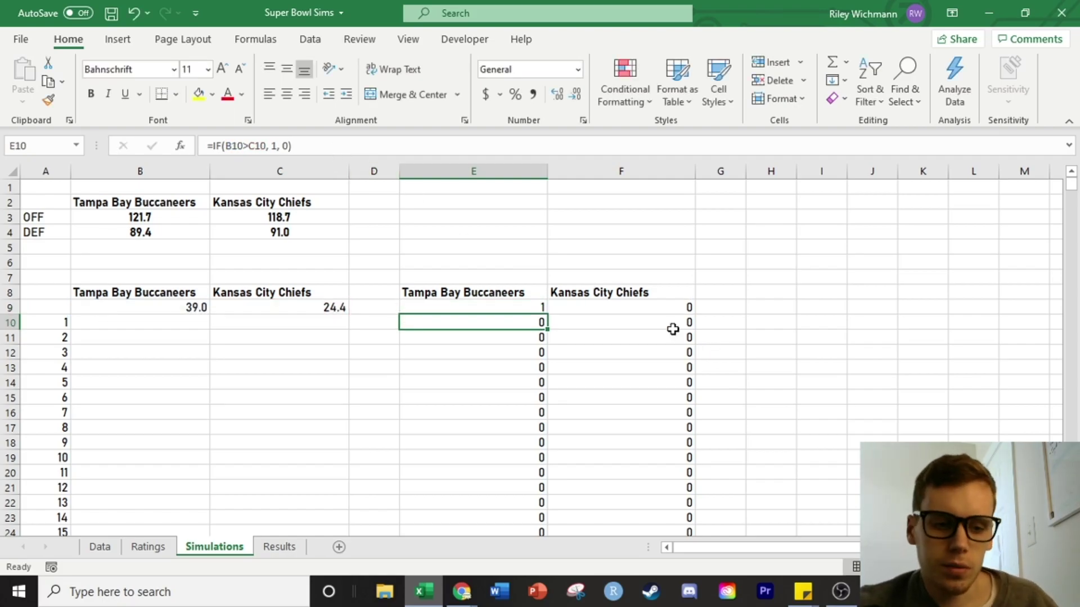
left_click(552, 308)
left_click(354, 147)
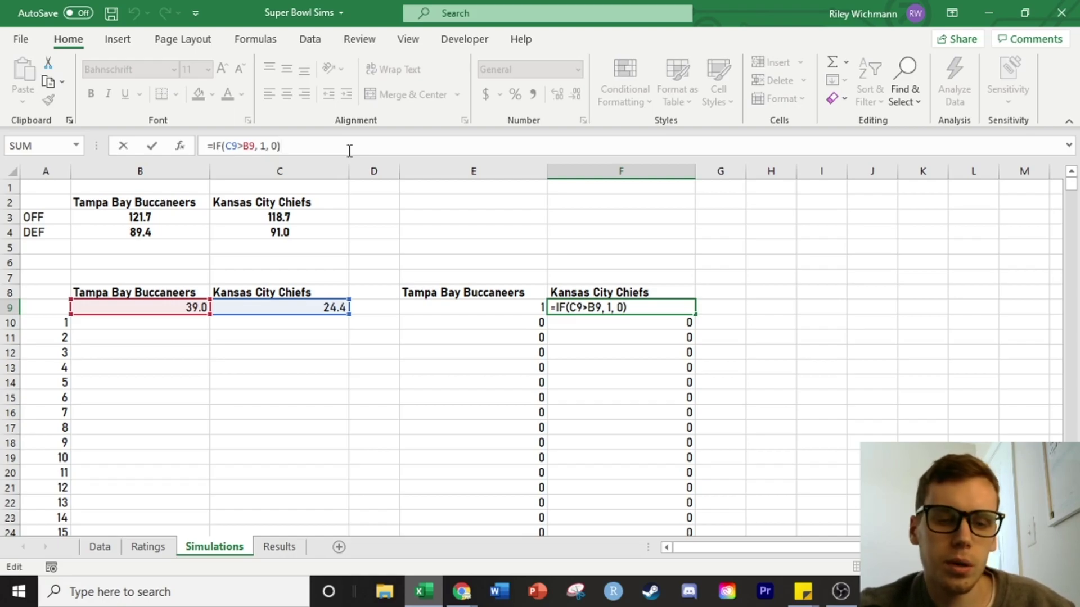
key("Return")
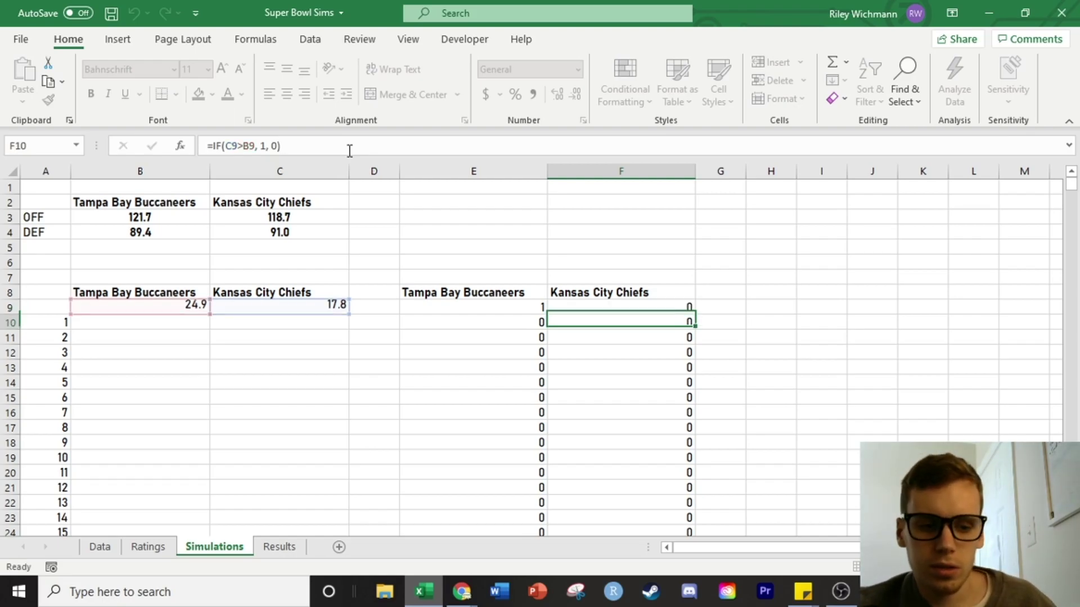
- Create a What-If data table over A9:C5009 with A9 as the column input cell
left_click_drag(64, 309, 326, 381)
left_click_drag(1070, 185, 1070, 196)
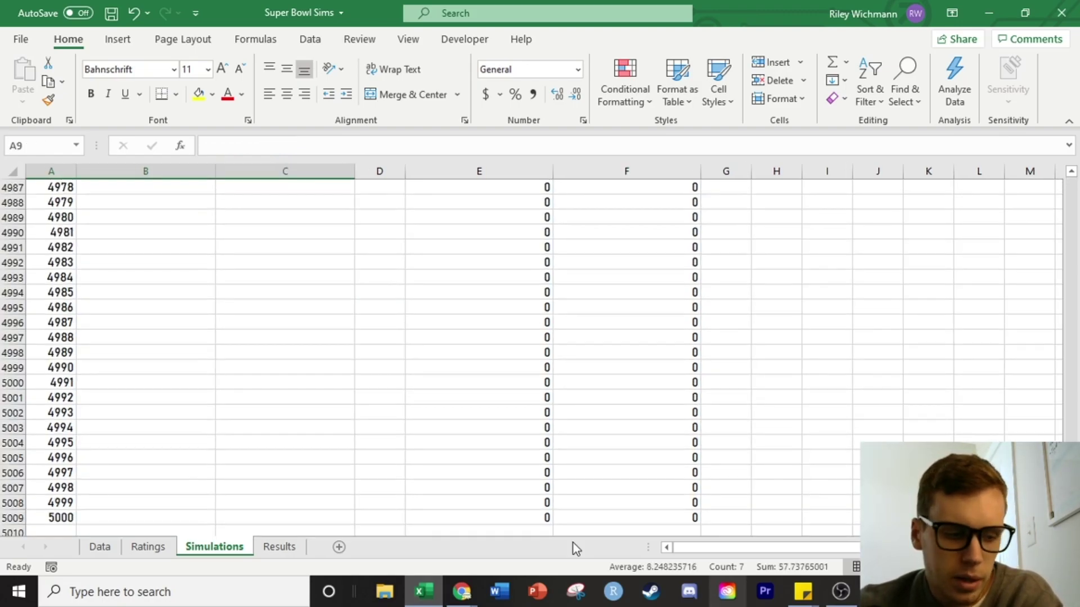
left_click(342, 518, "shift")
left_click_drag(342, 519, 343, 518)
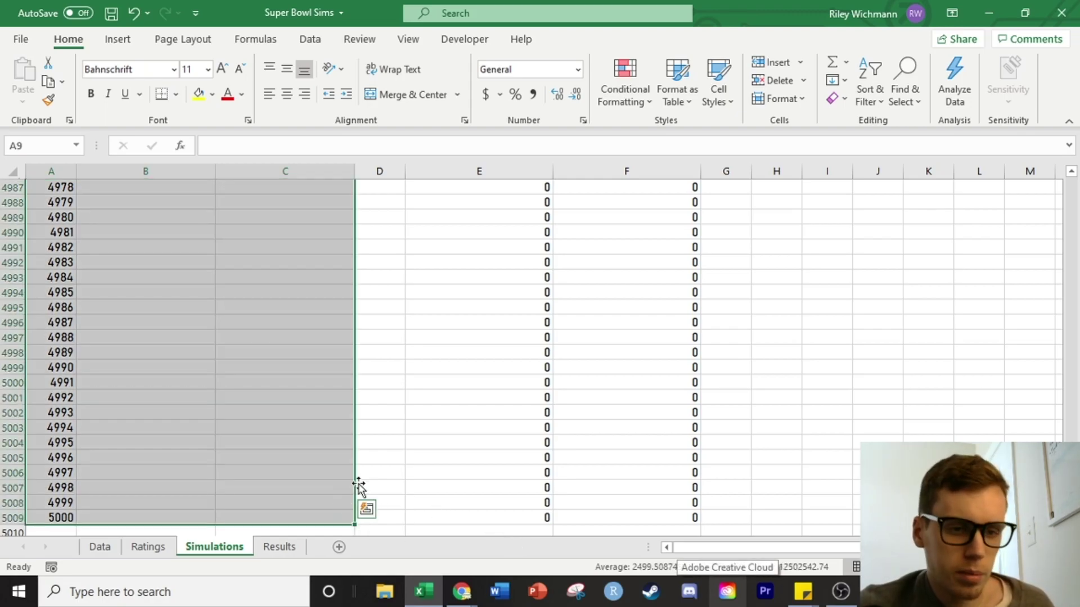
left_click(309, 41)
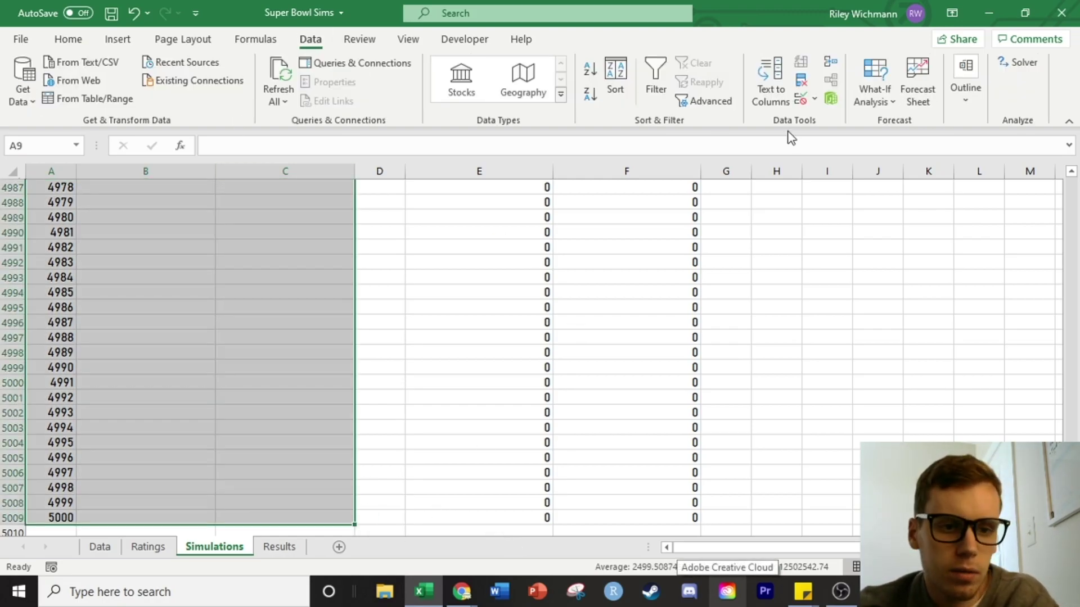
left_click(873, 97)
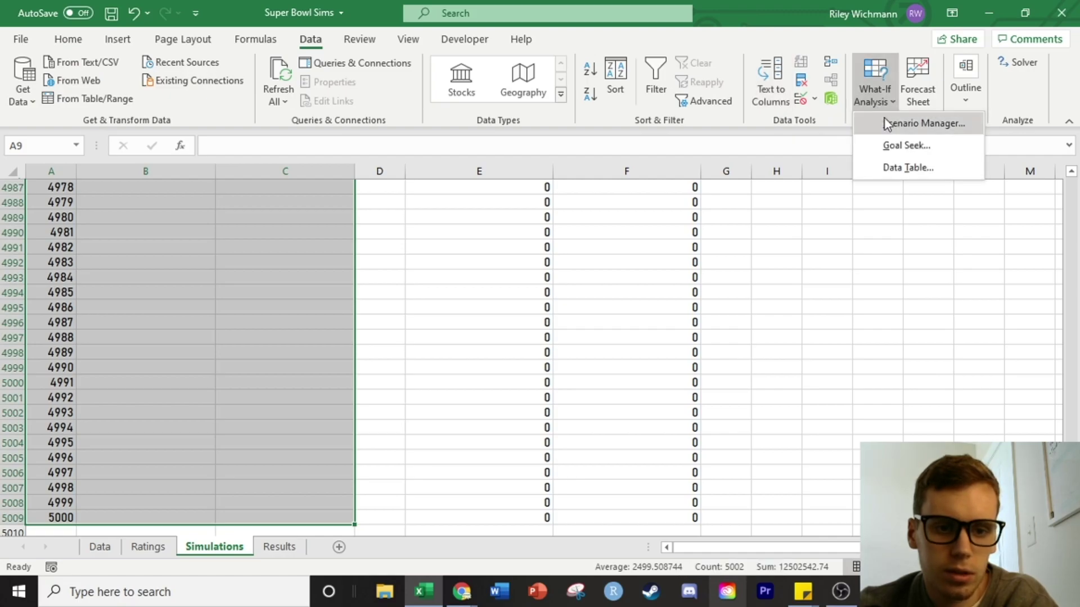
left_click(907, 168)
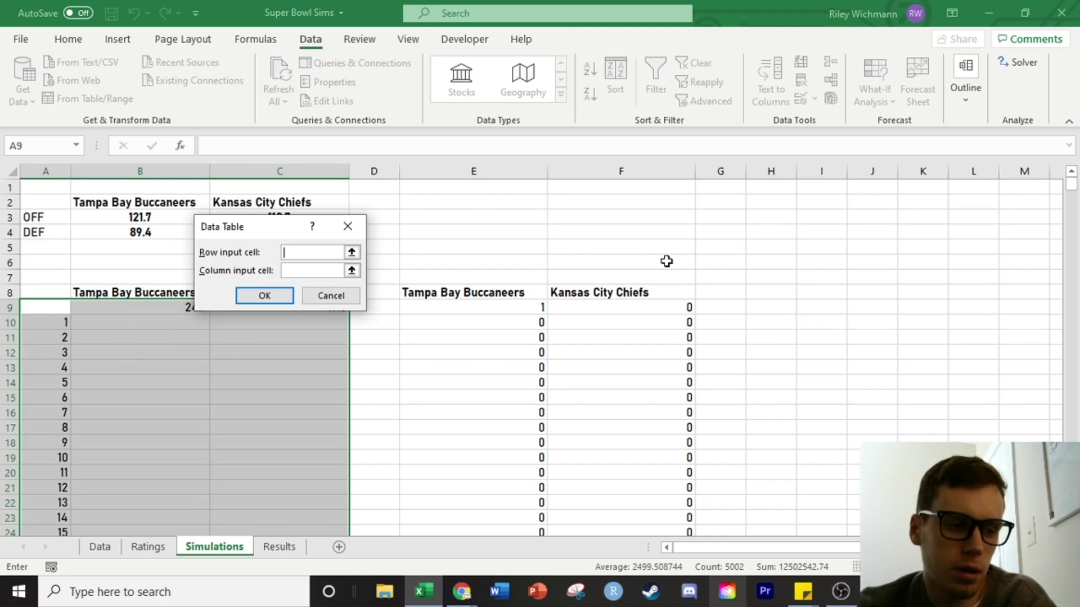
left_click(314, 272)
type("A9")
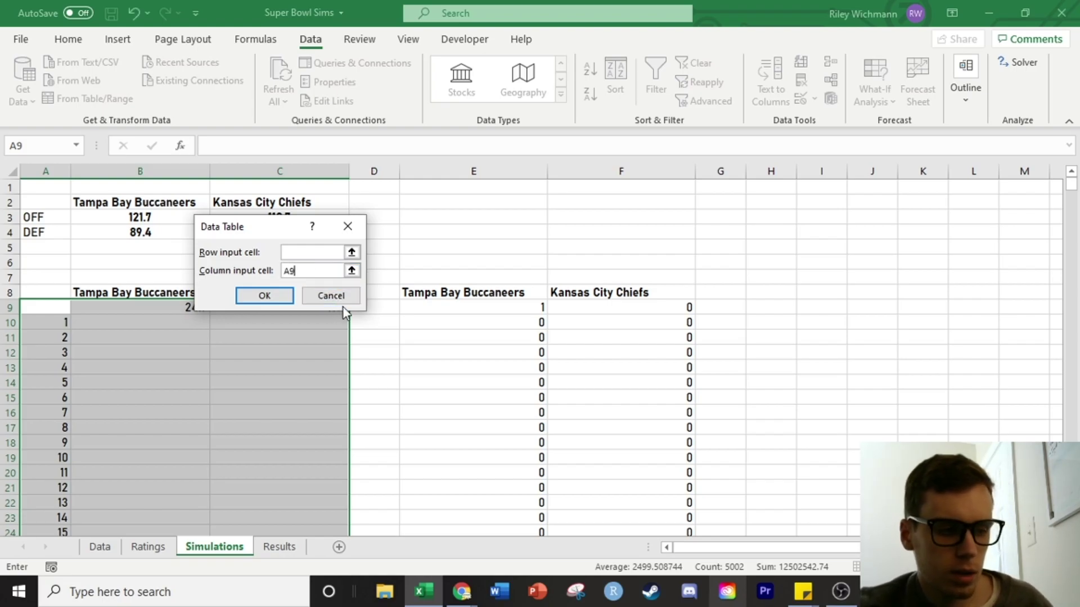
left_click(285, 299)
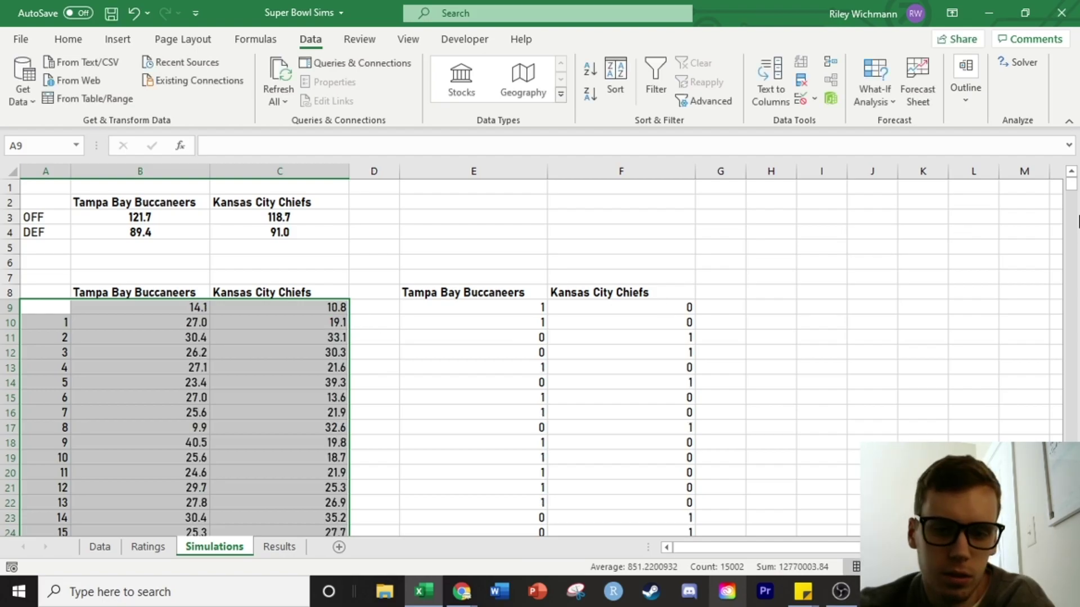
- Check the simulated scores down to simulation 5000 and inspect the data table formula in several column C cells
left_click_drag(1071, 191, 1070, 406)
left_click_drag(1072, 186, 1072, 450)
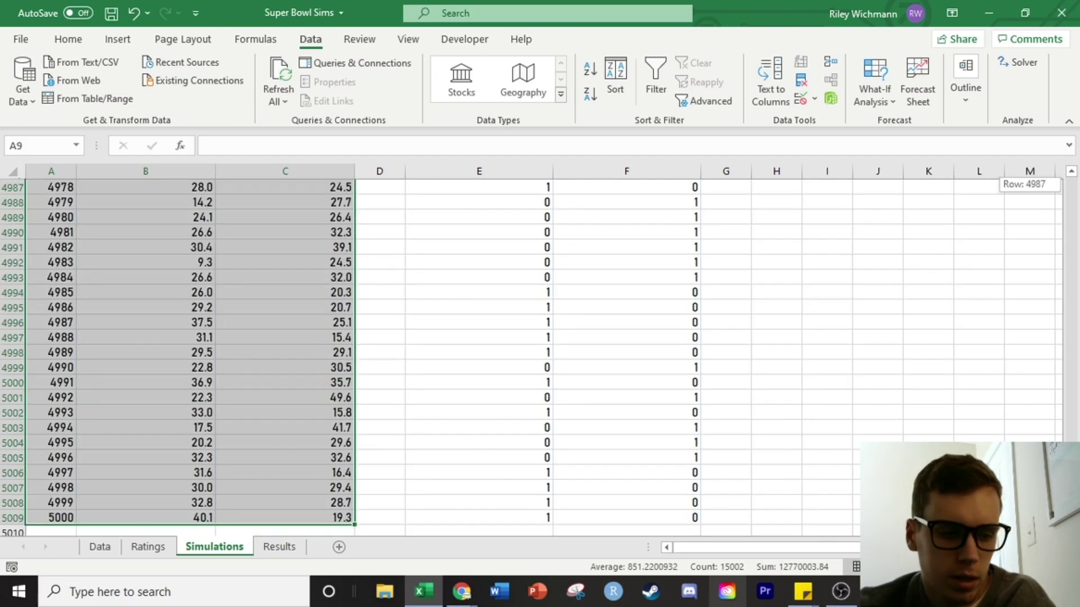
left_click_drag(1078, 230, 1078, 159)
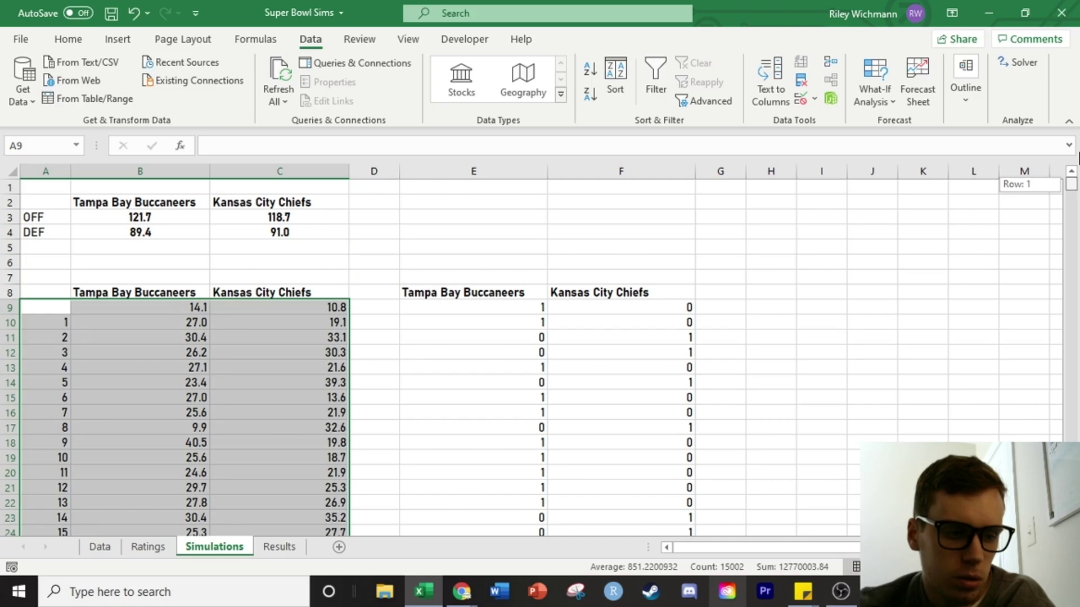
scroll(180, 411, "down", 1)
scroll(215, 415, "up", 1)
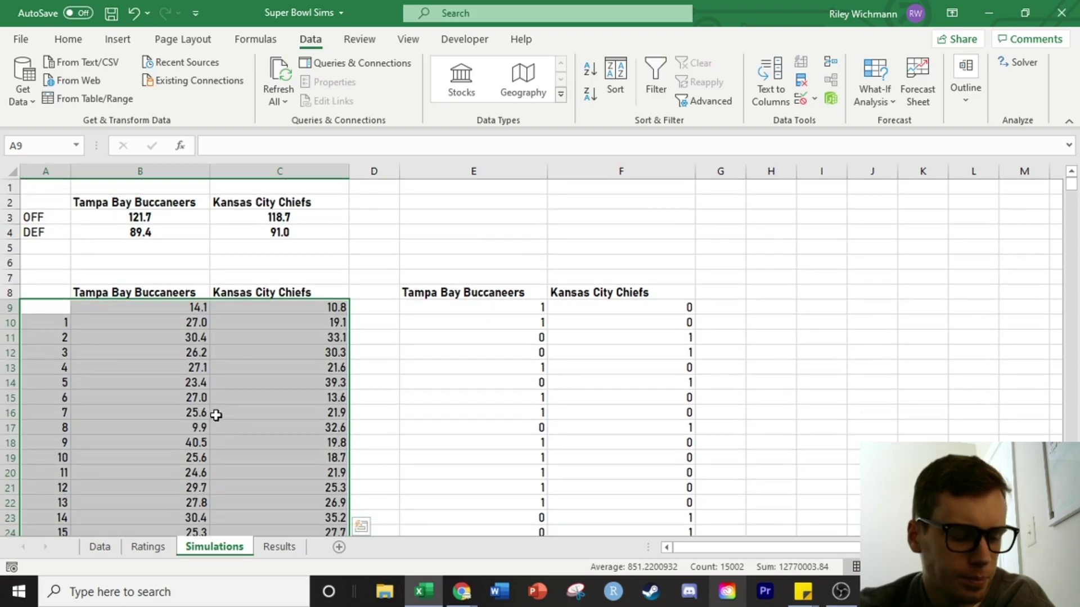
left_click(281, 397)
left_click(312, 416)
left_click(336, 428)
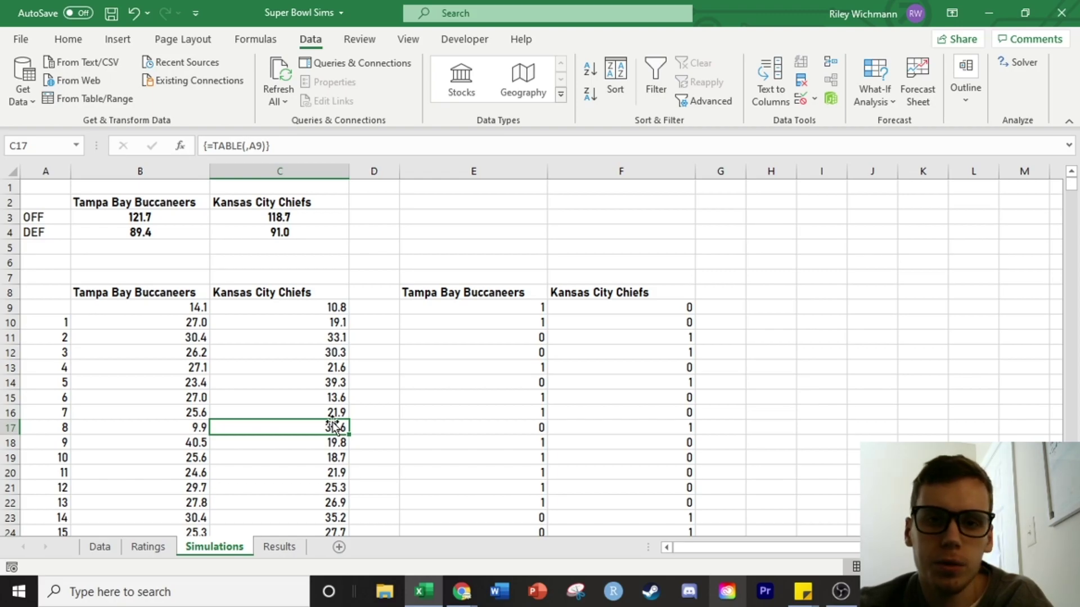
left_click(307, 368)
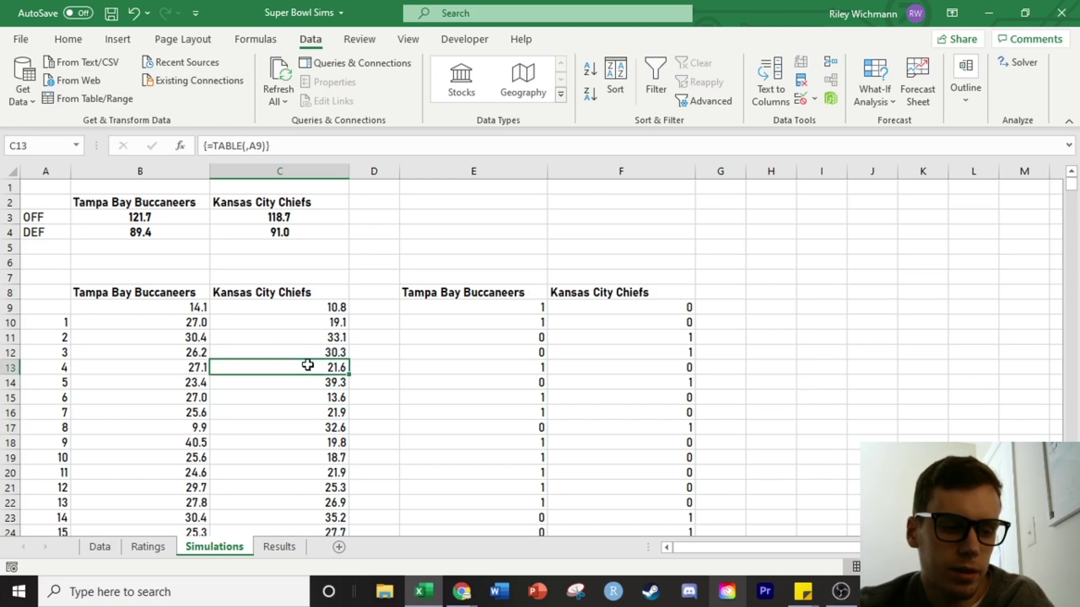
- Review the AVERAGE formula behind the Tampa Bay Buccaneers win percentage on the Results sheet
left_click(269, 554)
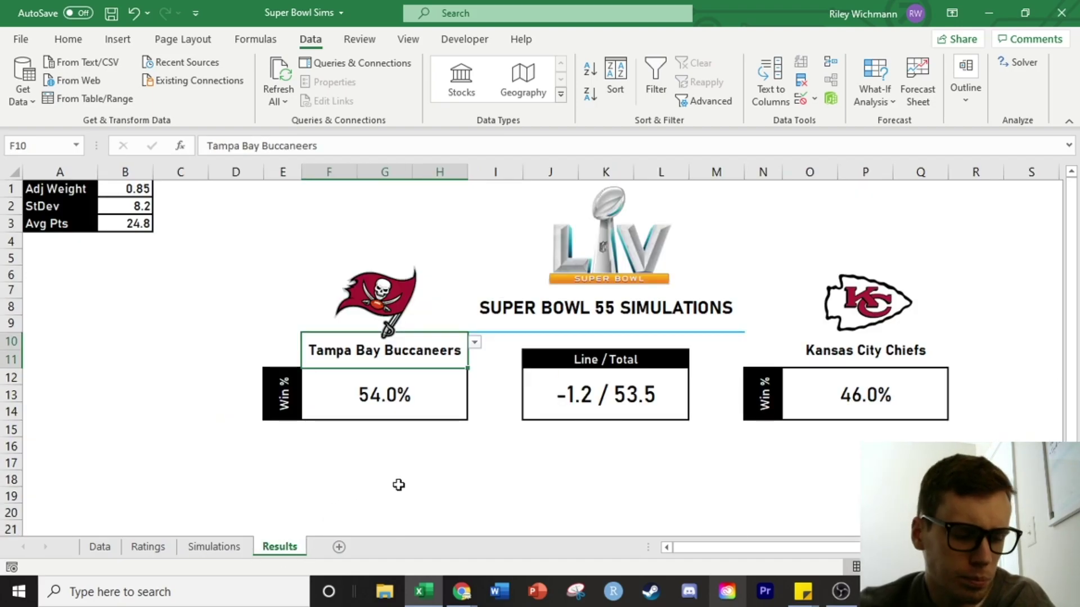
left_click(385, 399)
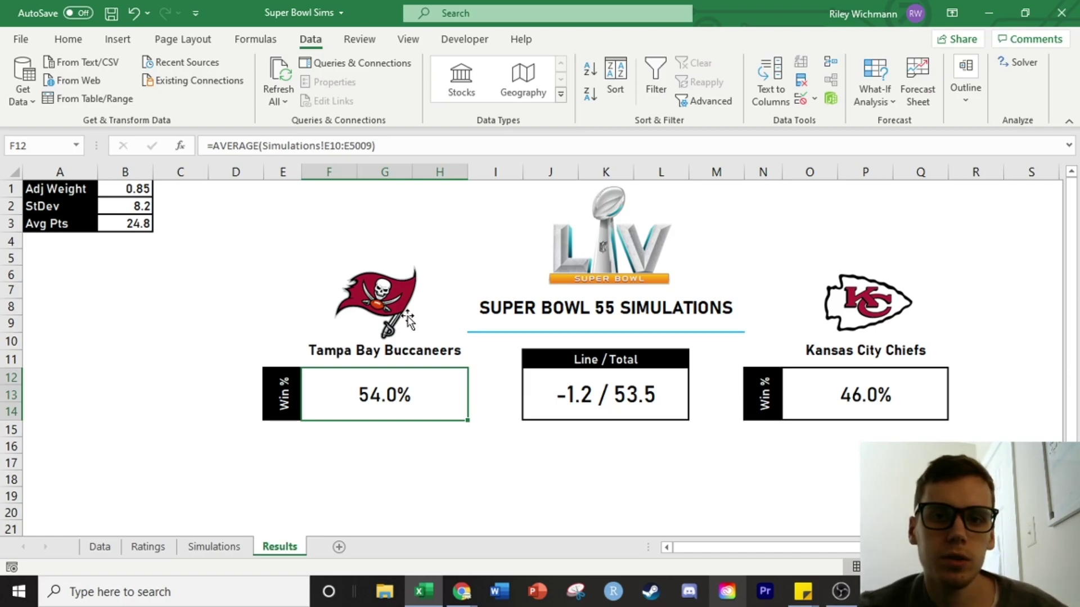
left_click(399, 148)
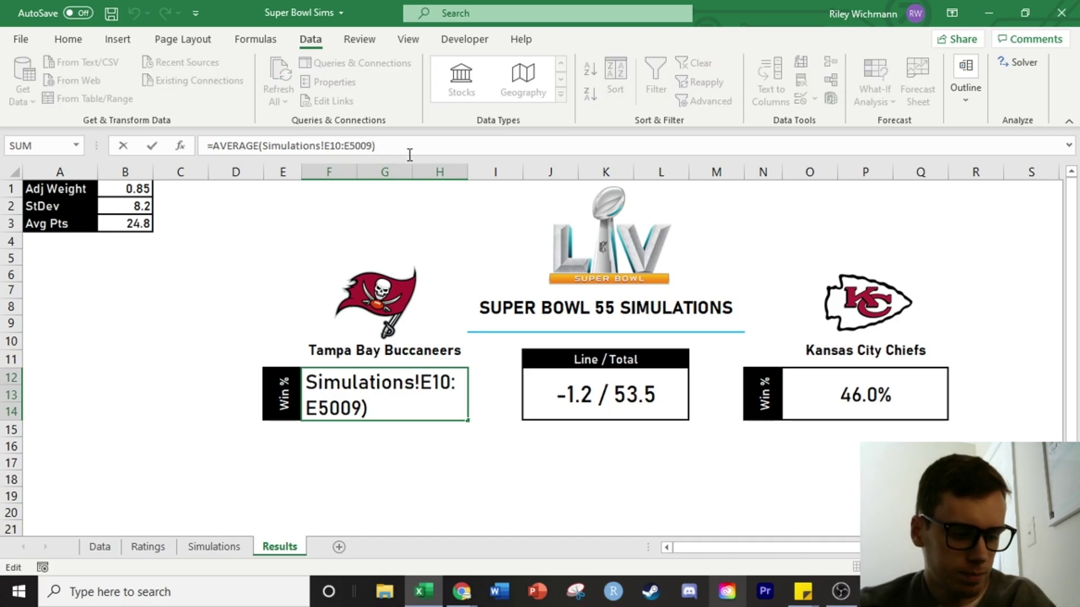
key("Return")
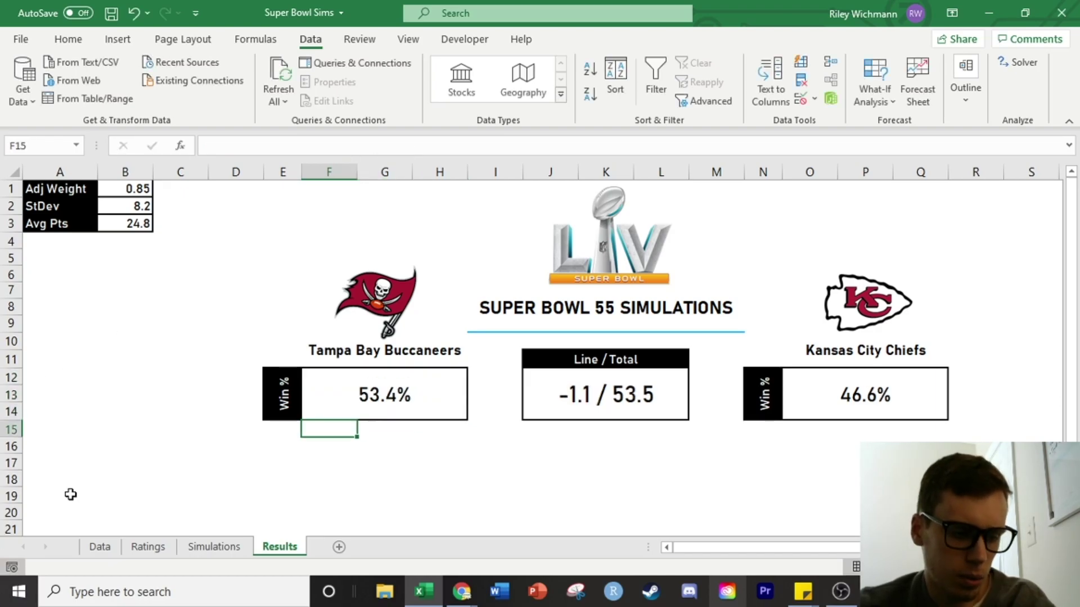
- Return to the Simulations sheet and examine the Tampa Bay Buccaneers win flags in column E
left_click(222, 547)
left_click(534, 309)
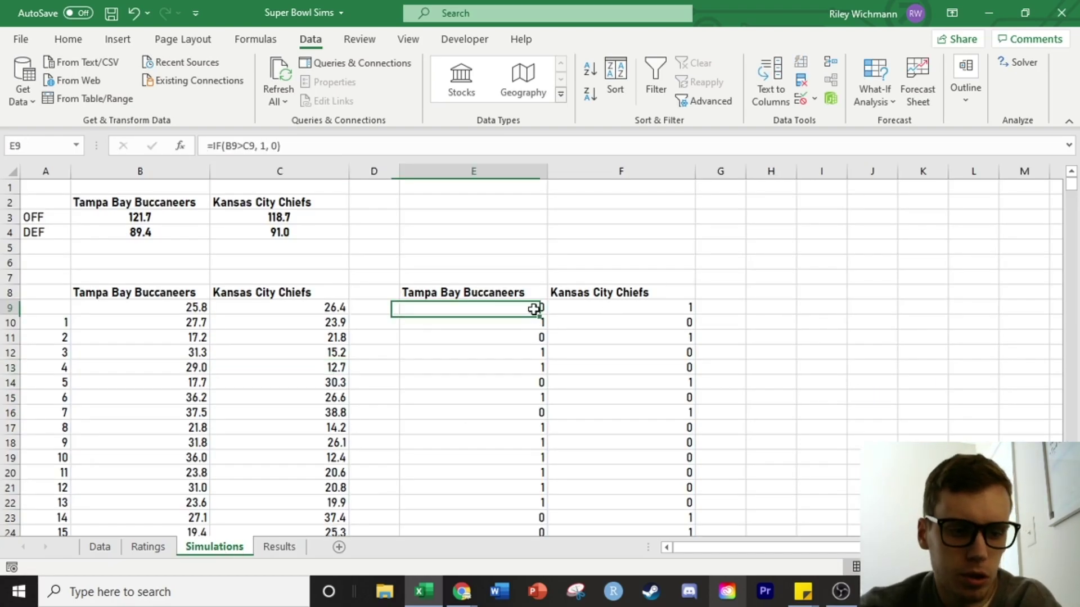
left_click(509, 171)
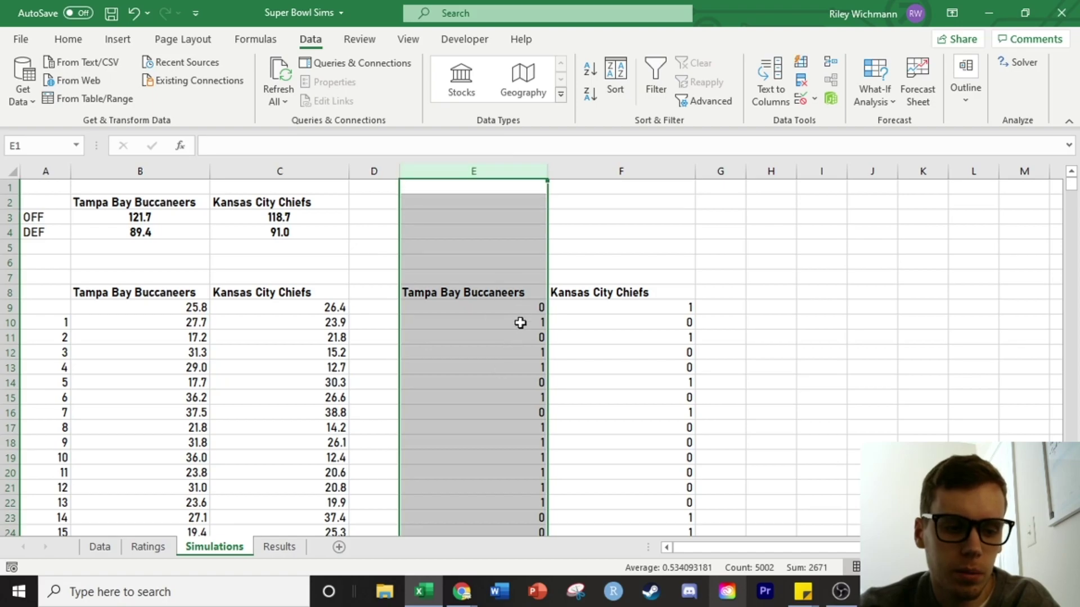
left_click(525, 306)
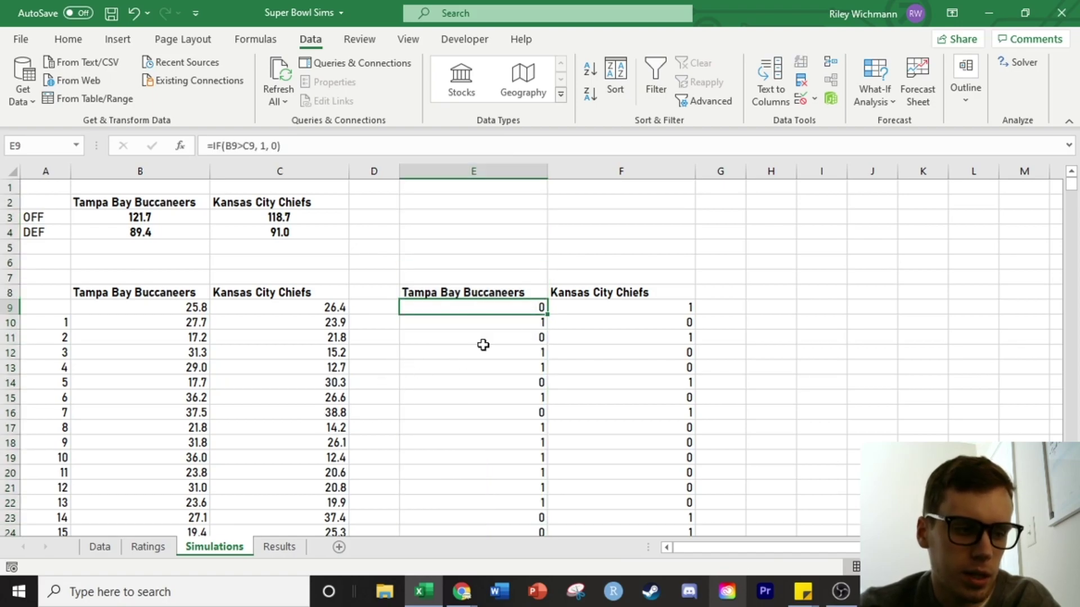
left_click(469, 339)
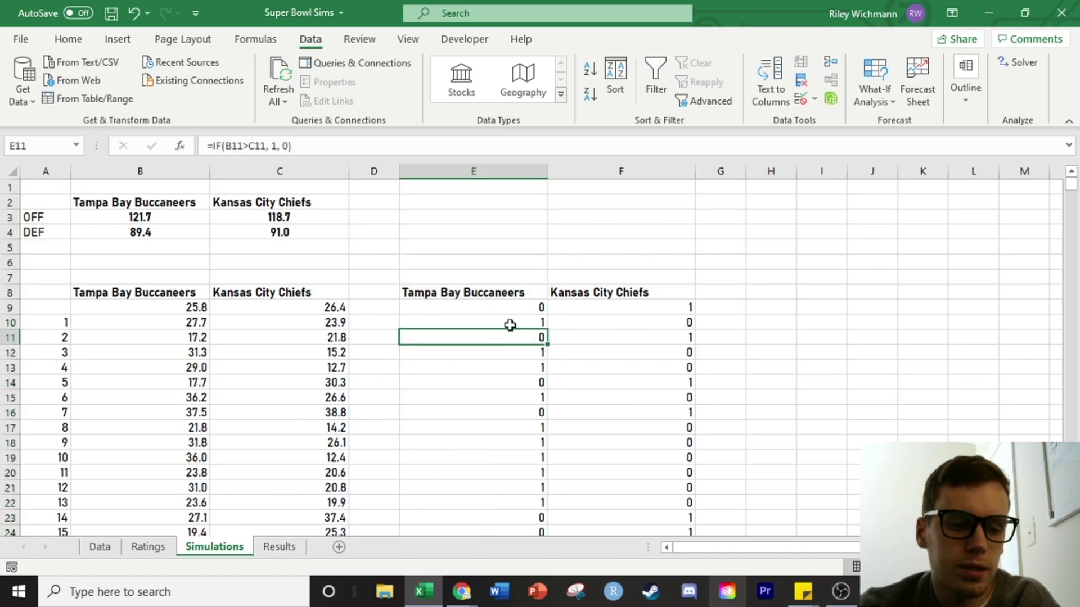
- Compare both teams' row 10 win-flag formulas on Simulations with the two win percentage cells on the Results sheet
left_click(507, 321)
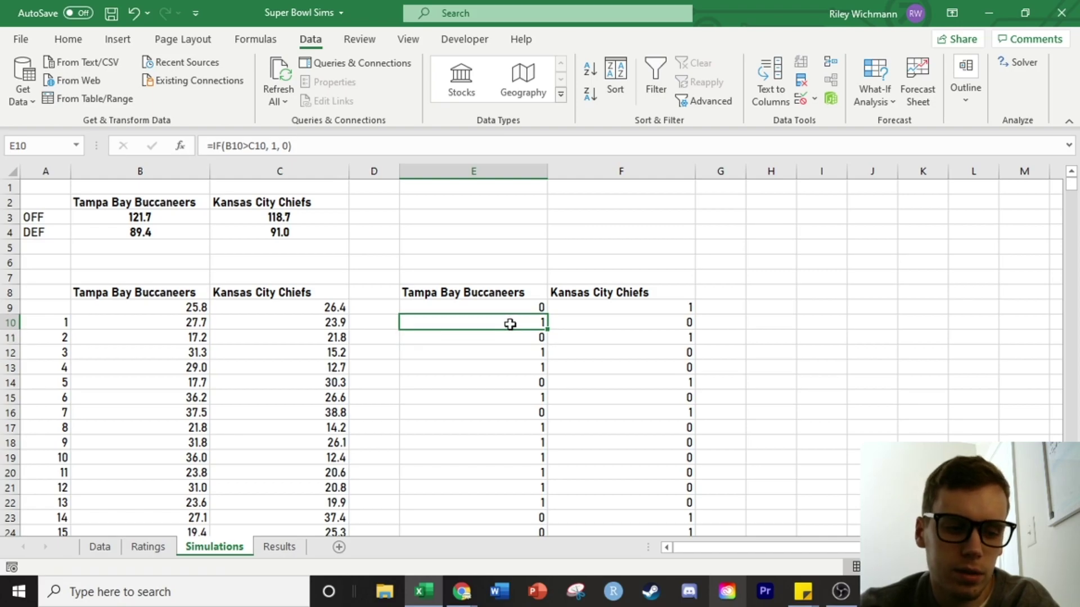
left_click(637, 321)
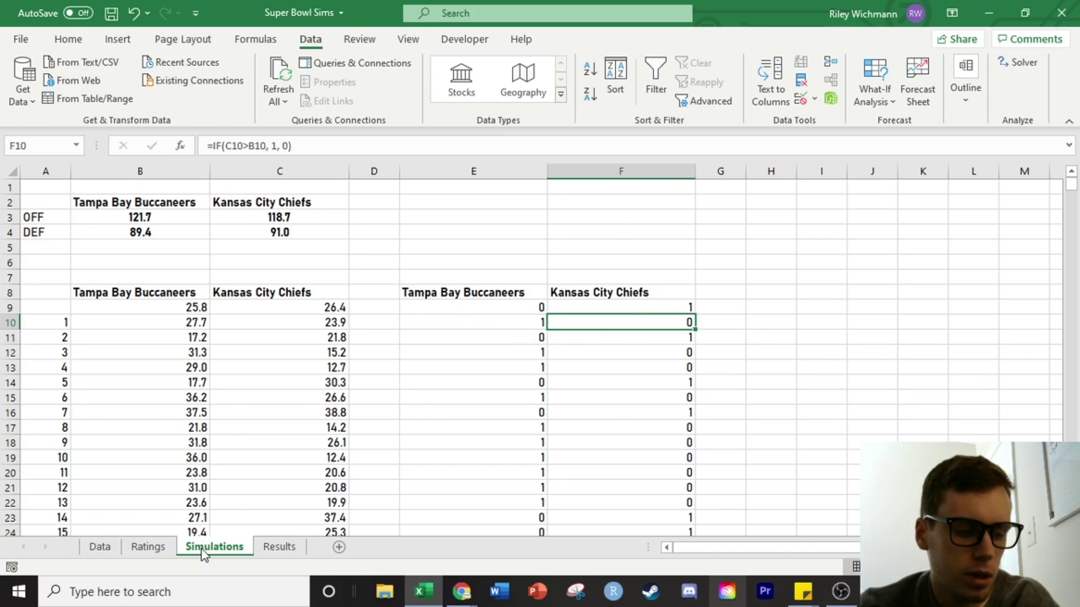
left_click(279, 547)
left_click(352, 379)
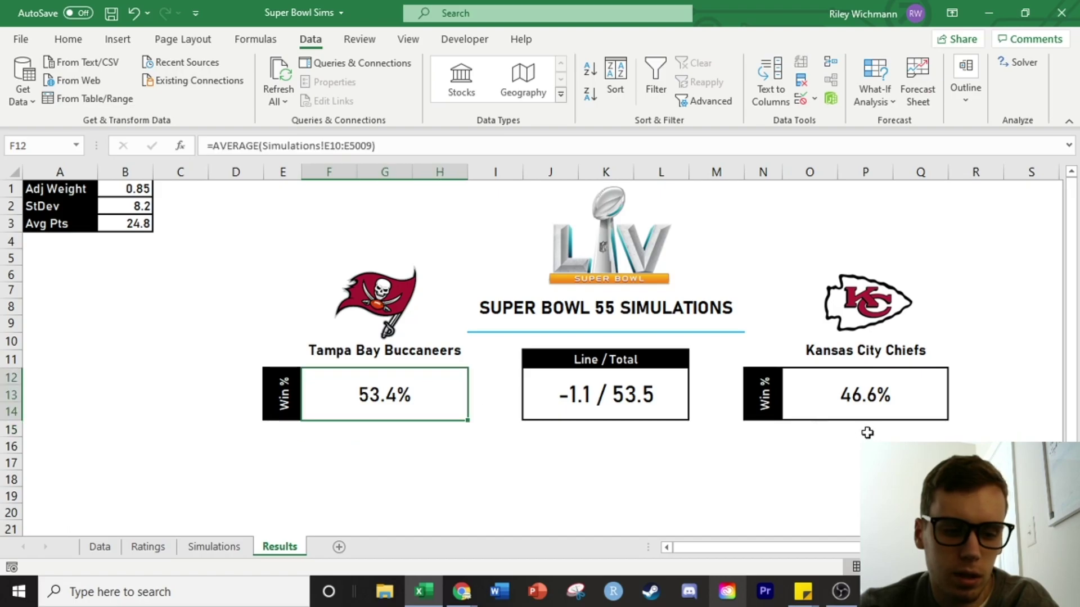
left_click(866, 402)
- Show the full Line / Total formula on Results and examine its CONCAT and the IF comparison of the two average scores
left_click(675, 410)
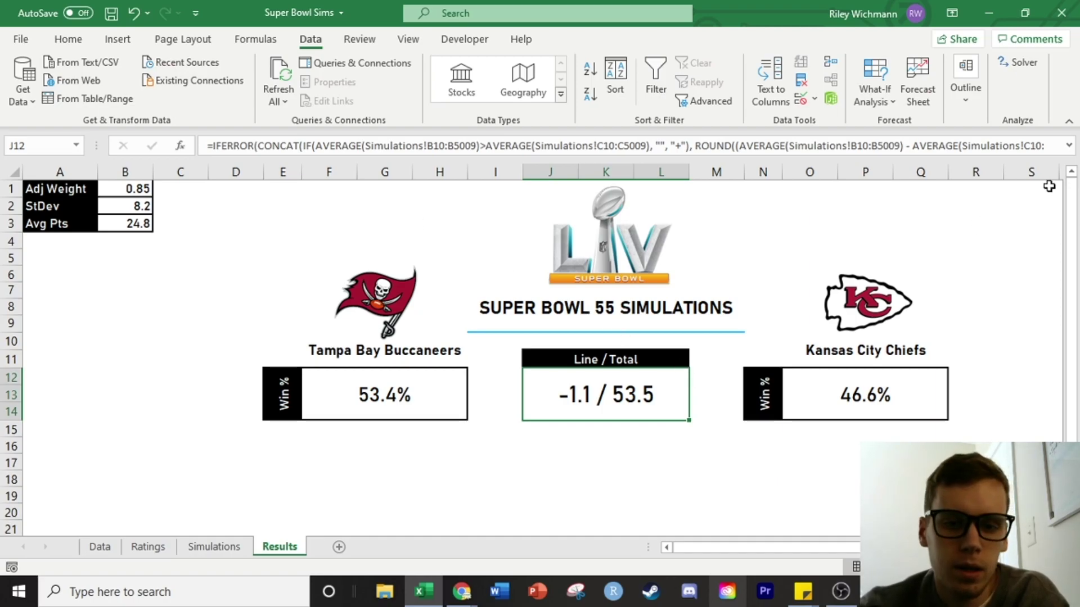
left_click(1069, 146)
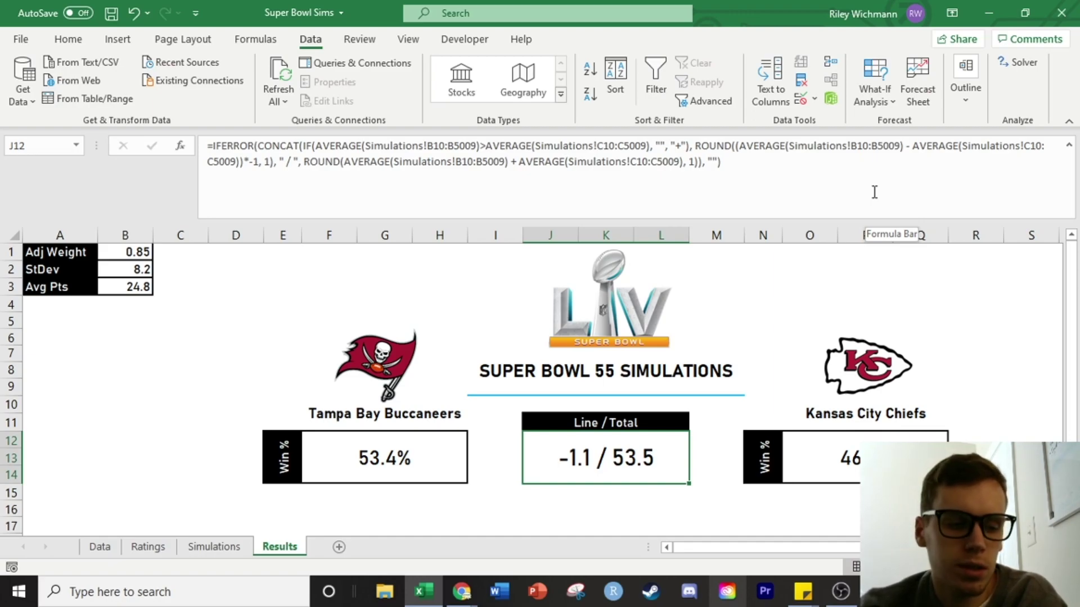
left_click(374, 146)
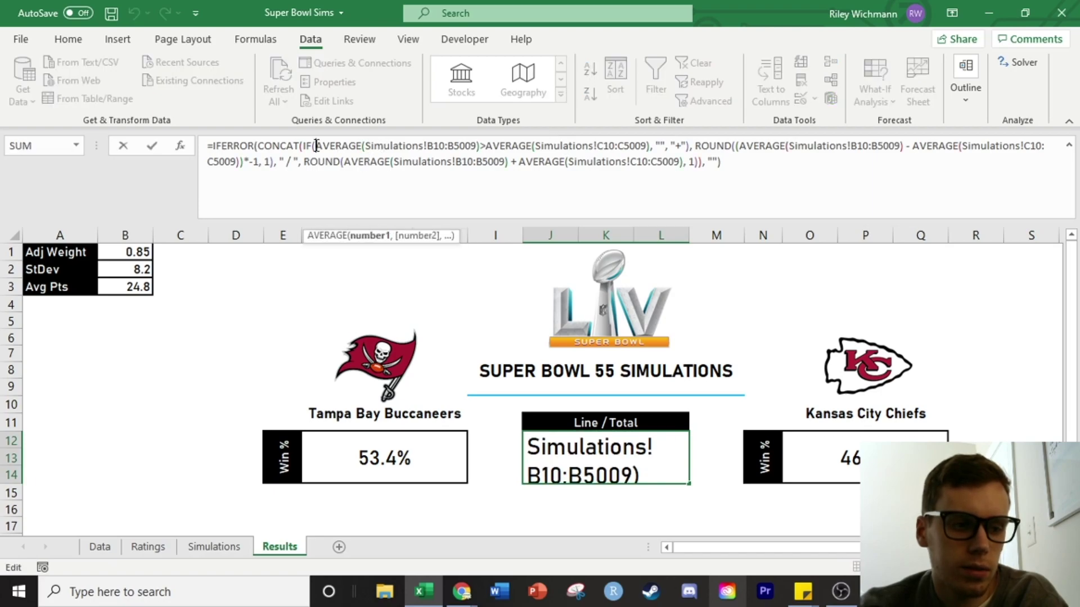
left_click(317, 145)
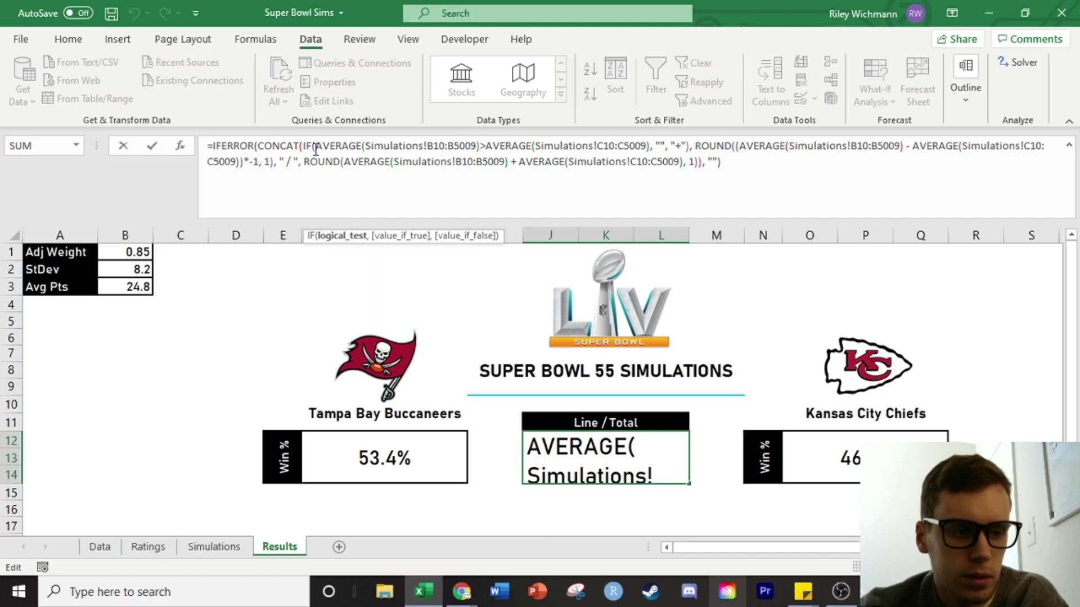
left_click(258, 145)
left_click(314, 146)
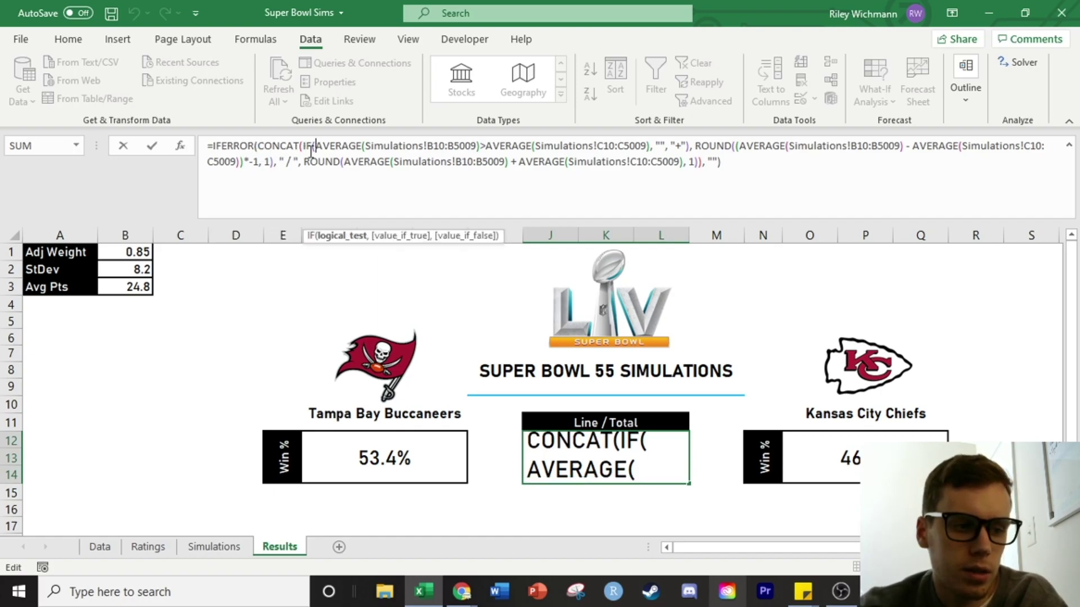
left_click_drag(321, 145, 694, 149)
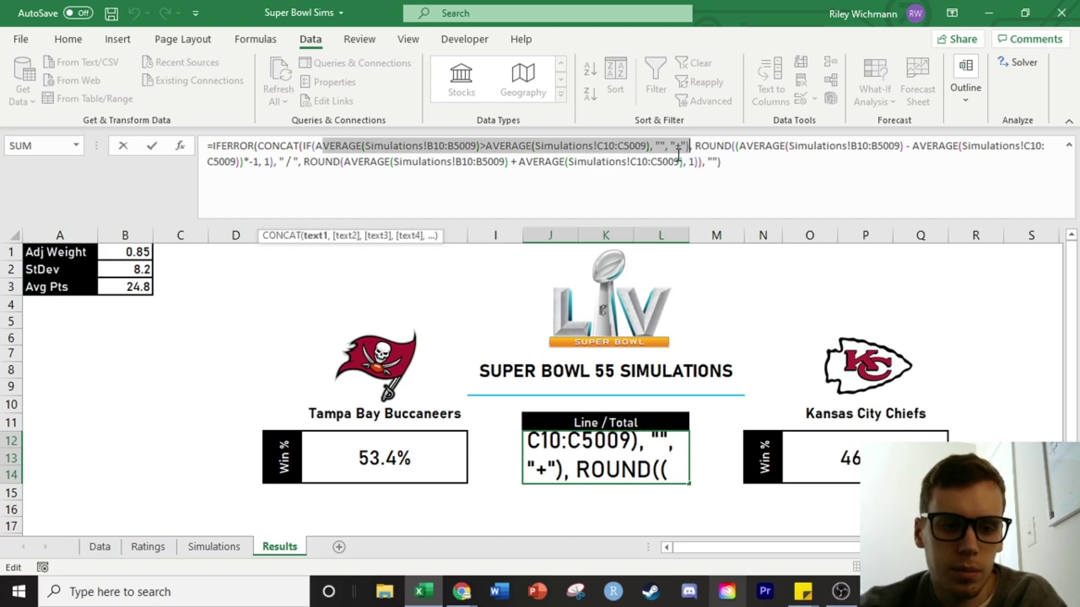
left_click(324, 146)
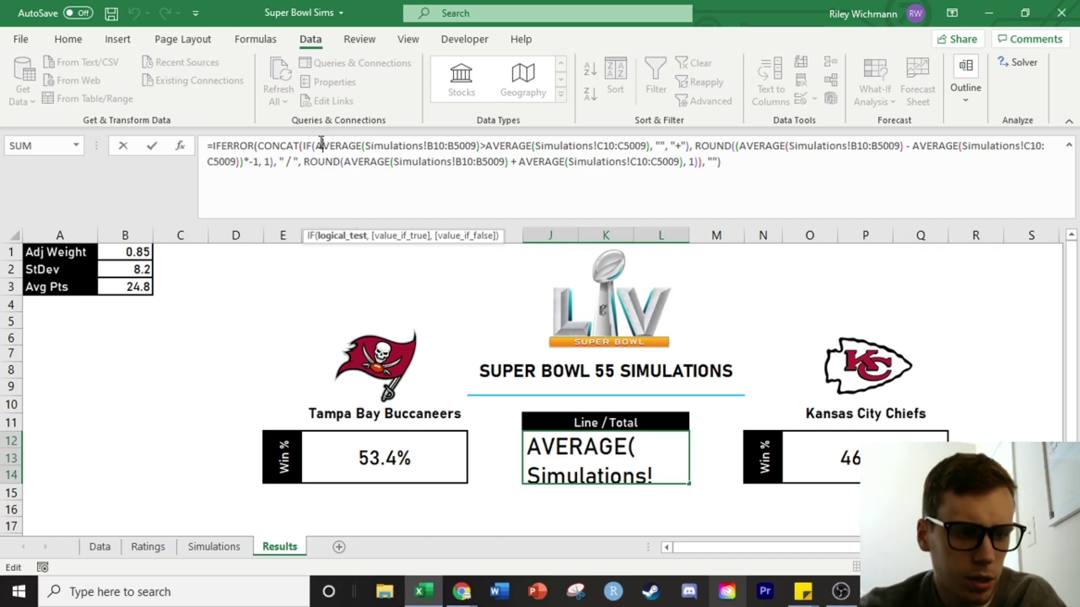
left_click(611, 147)
- Examine the formula's ROUND term for the average score difference, its -1 multiplier, and the IF test that adds the plus sign
left_click_drag(697, 148, 889, 147)
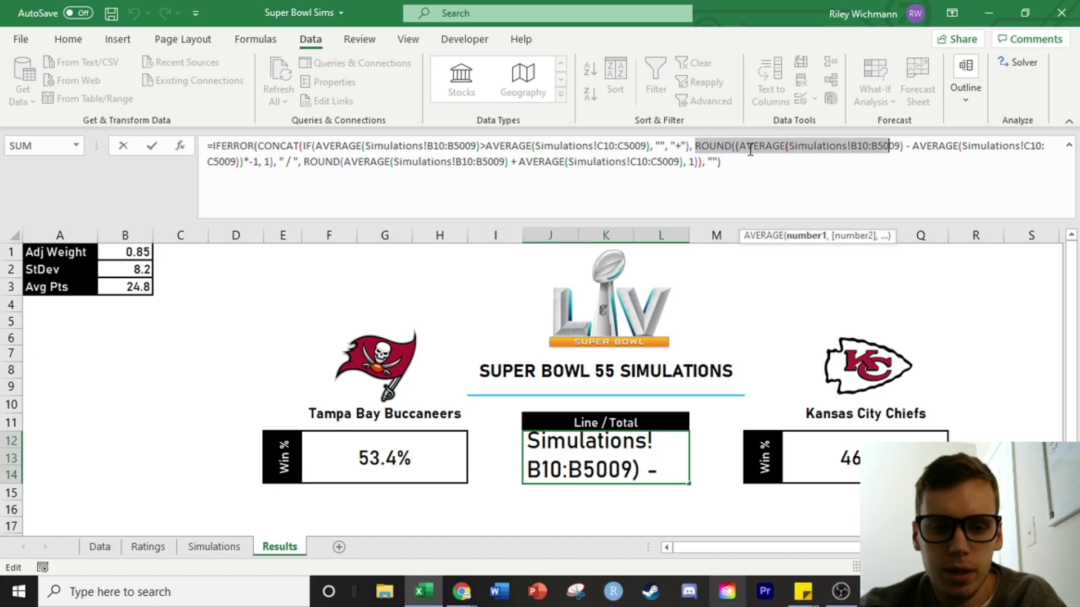
left_click(809, 147)
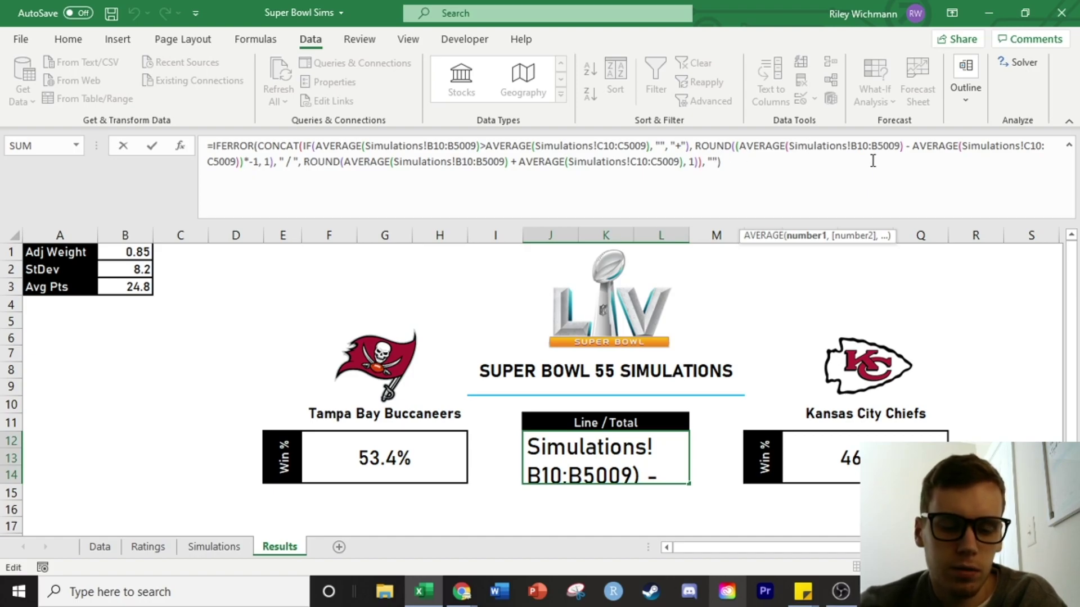
left_click(316, 146)
left_click_drag(316, 145, 603, 146)
left_click(514, 146)
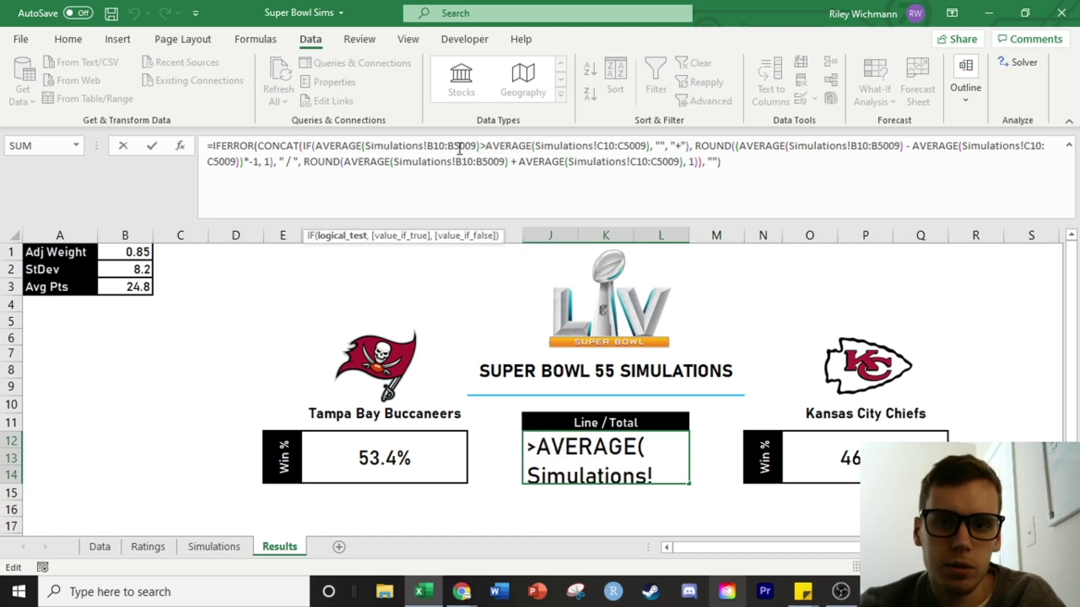
left_click(662, 149)
left_click(679, 147)
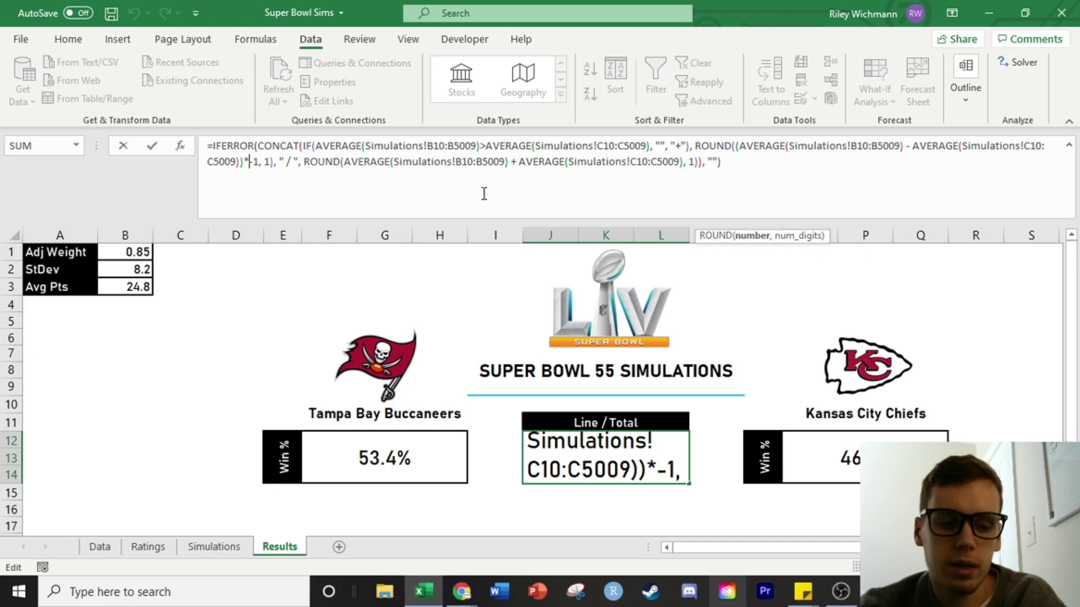
left_click(270, 161)
left_click(700, 147)
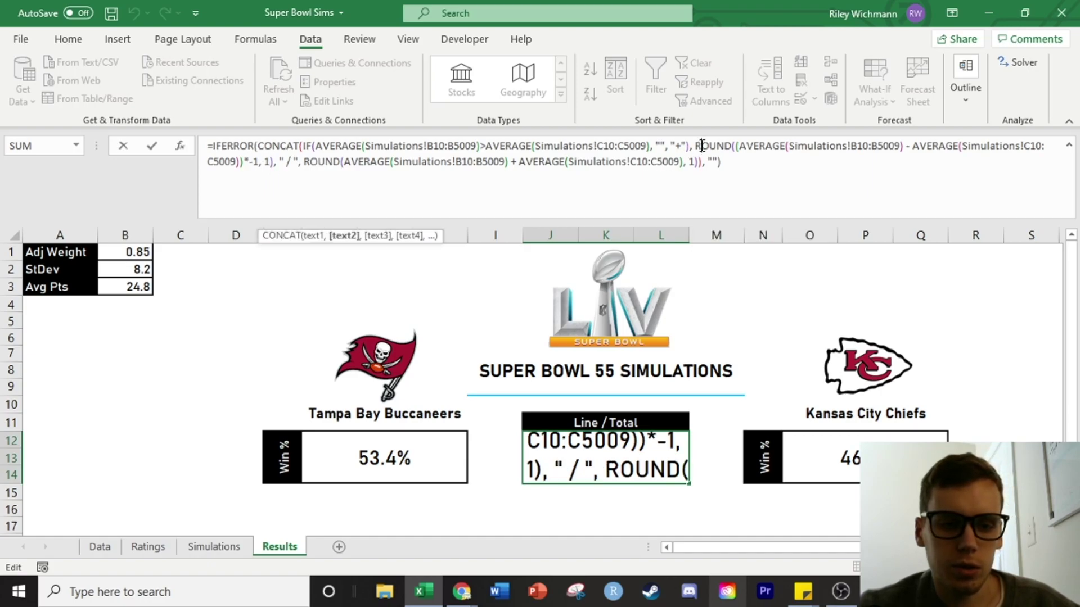
left_click(270, 163)
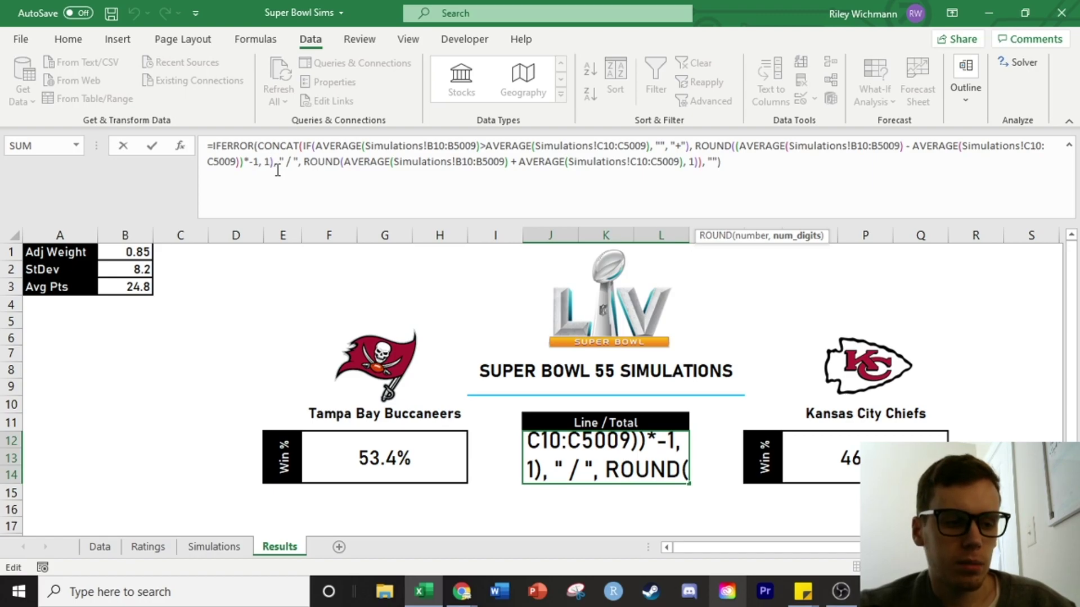
- Examine the " / " separator and the ROUND term summing both score averages, and leave the Line / Total formula unedited
left_click(291, 164)
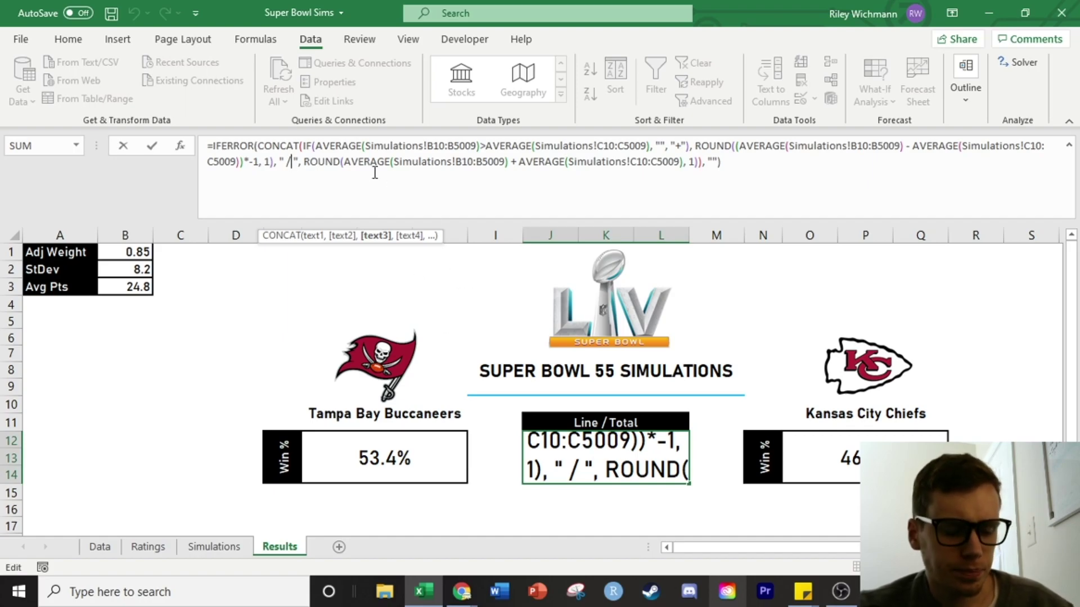
left_click_drag(301, 161, 705, 166)
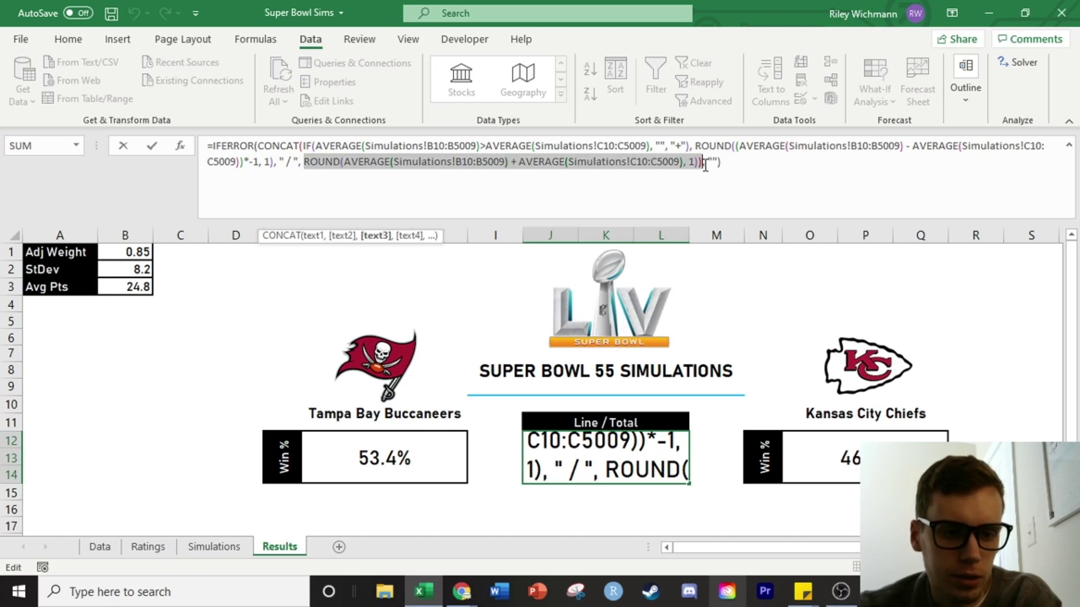
left_click(495, 164)
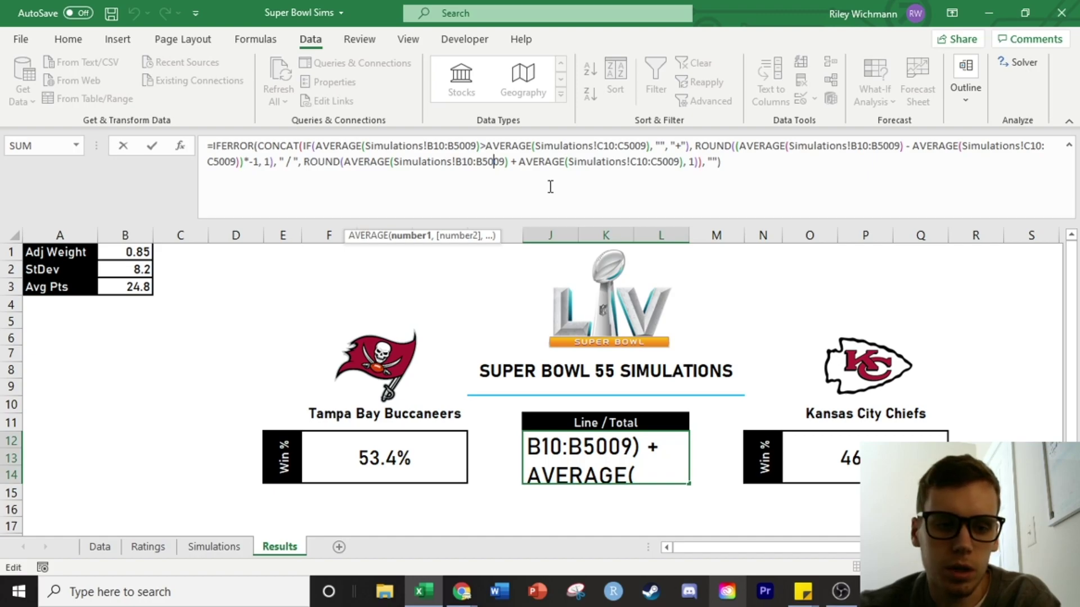
left_click(309, 165)
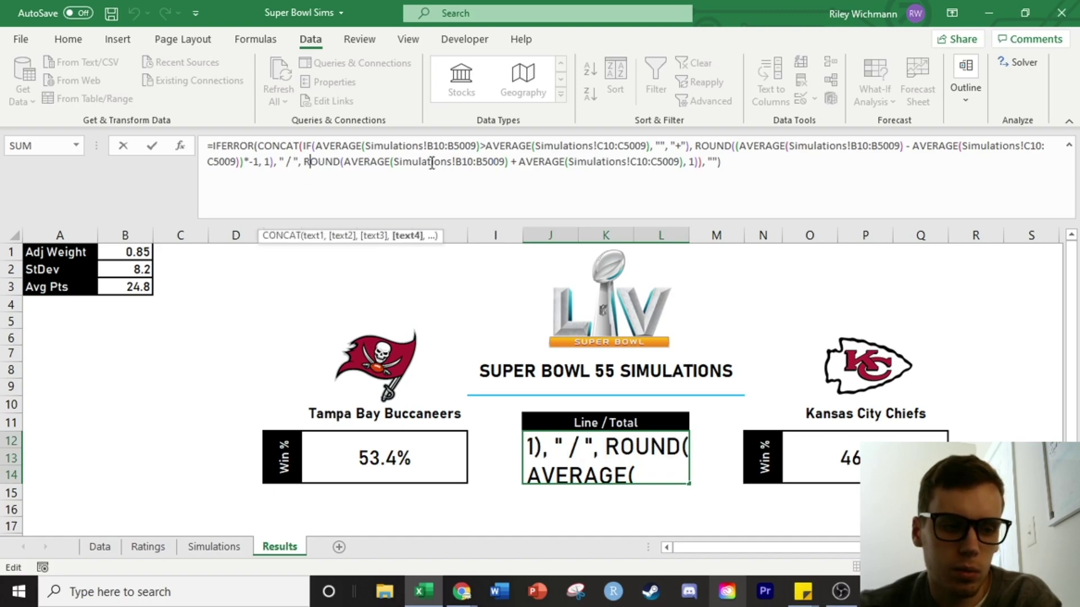
left_click(704, 163)
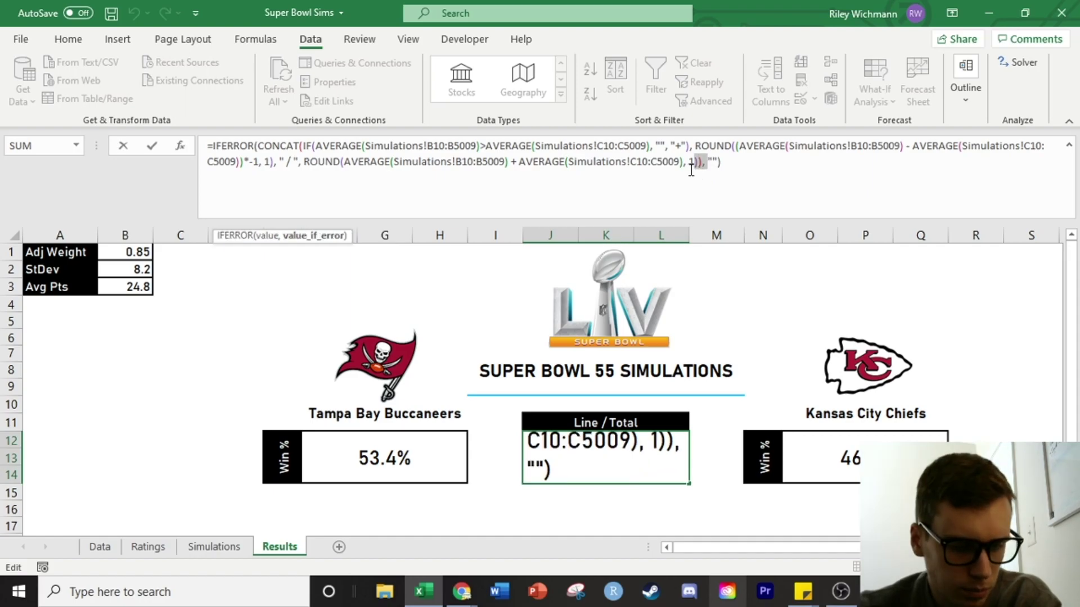
left_click(696, 162)
left_click(736, 162)
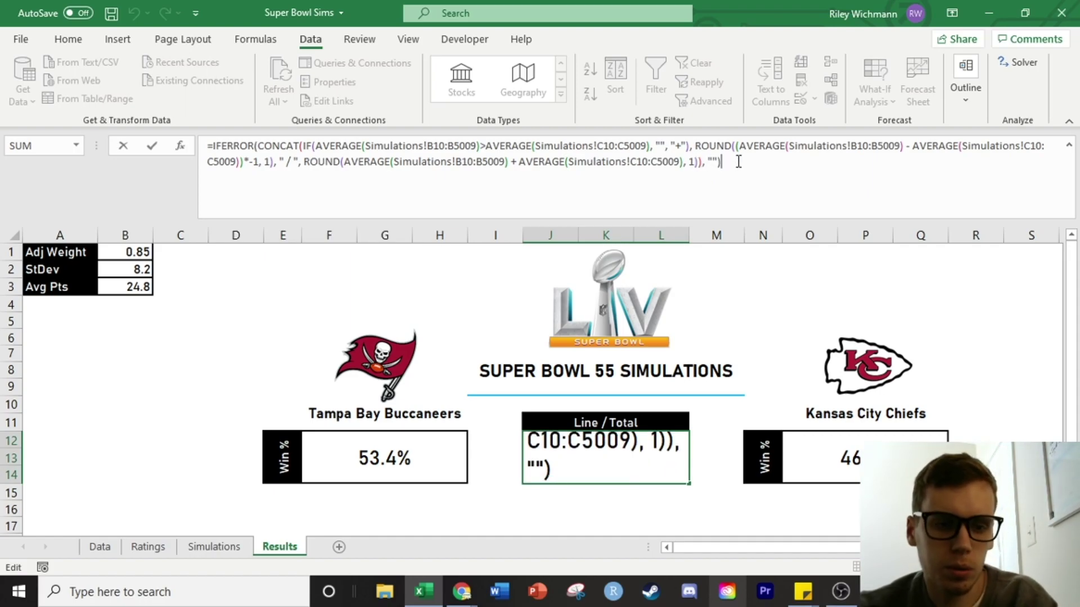
key("Return")
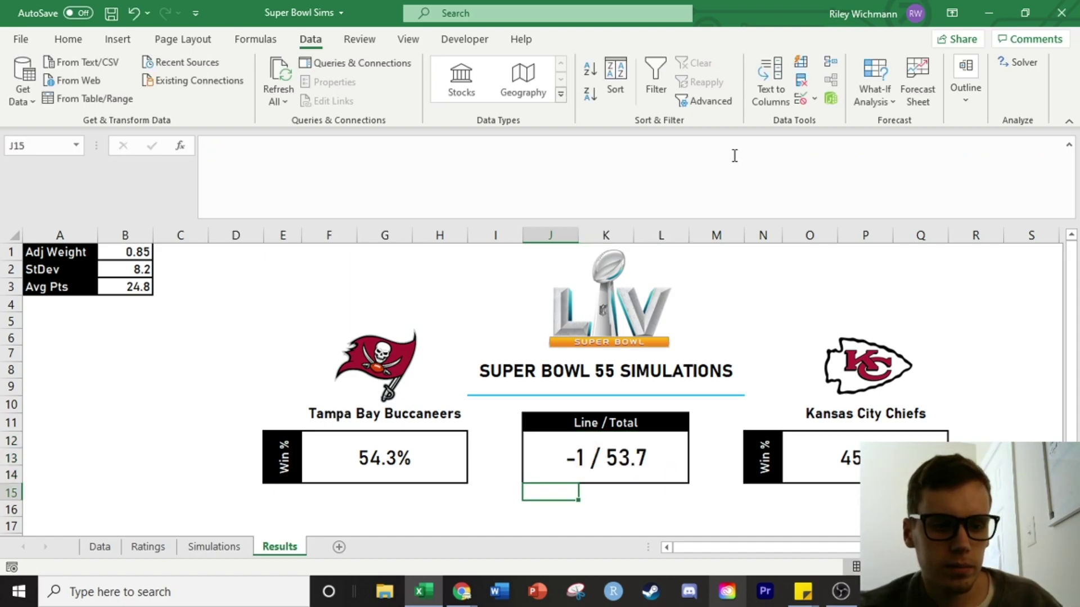
- Review the Line / Total cell and both teams' win percentage cells on the Results sheet
left_click(672, 459)
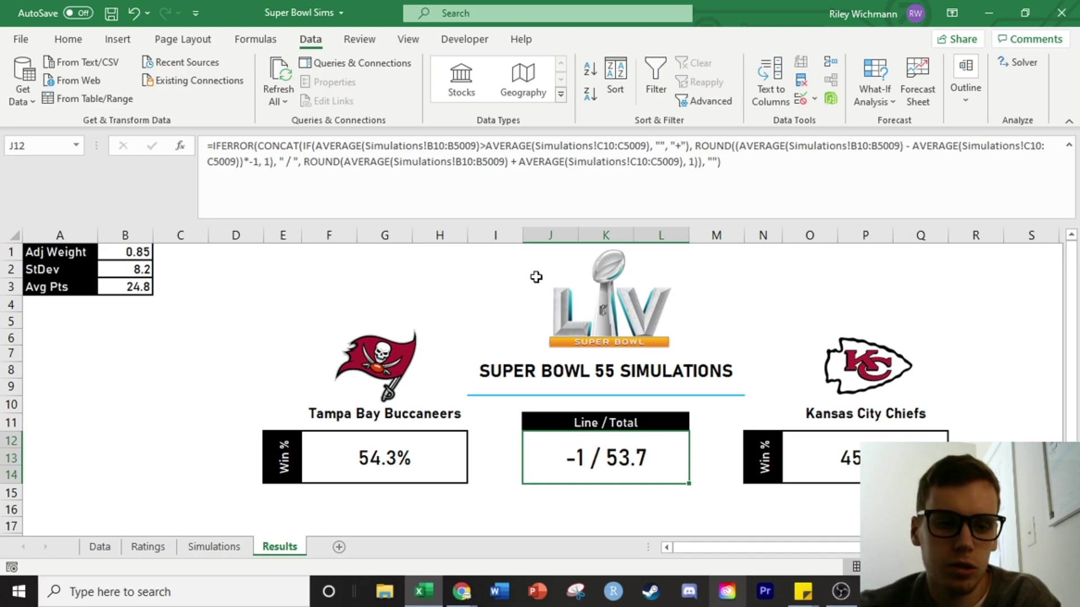
left_click(342, 454)
left_click(651, 467)
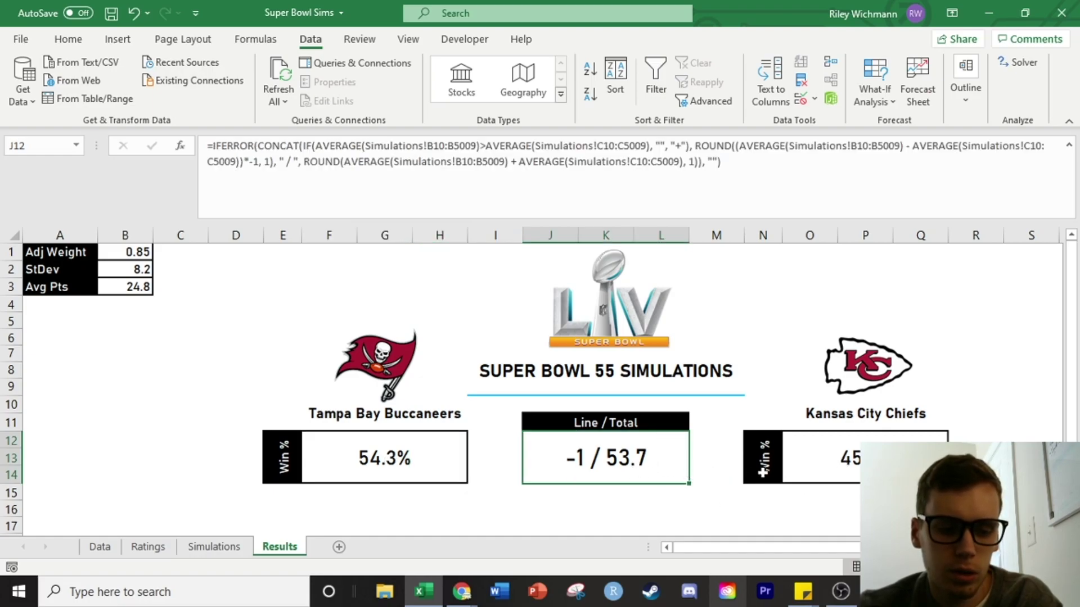
left_click(805, 473)
left_click(400, 470)
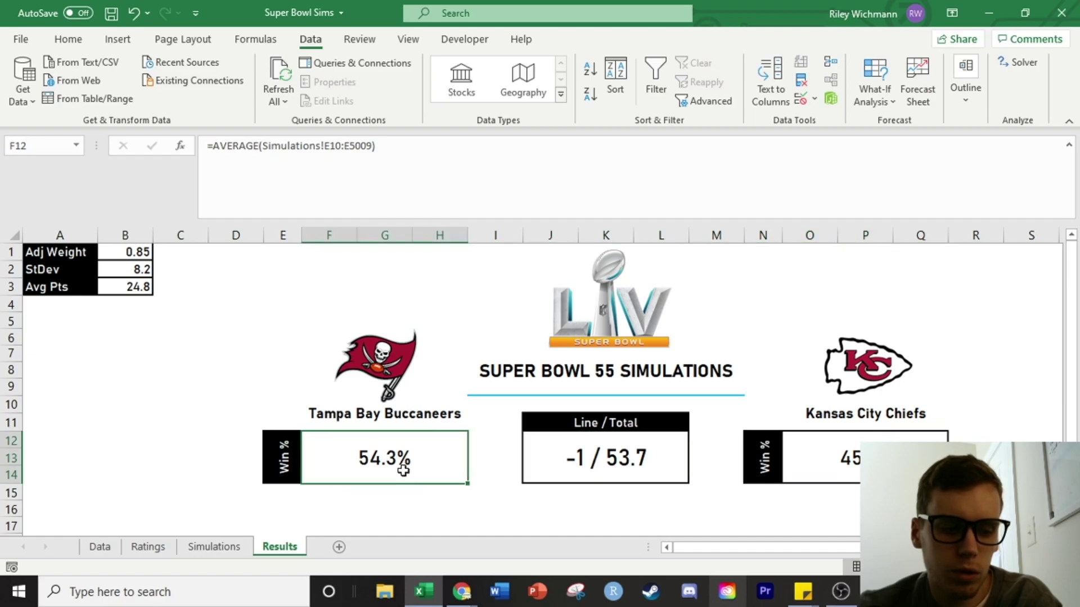
- Replace the Tampa Bay Buccaneers with the Philadelphia Eagles in the matchup and check the line and win percentages
left_click(436, 423)
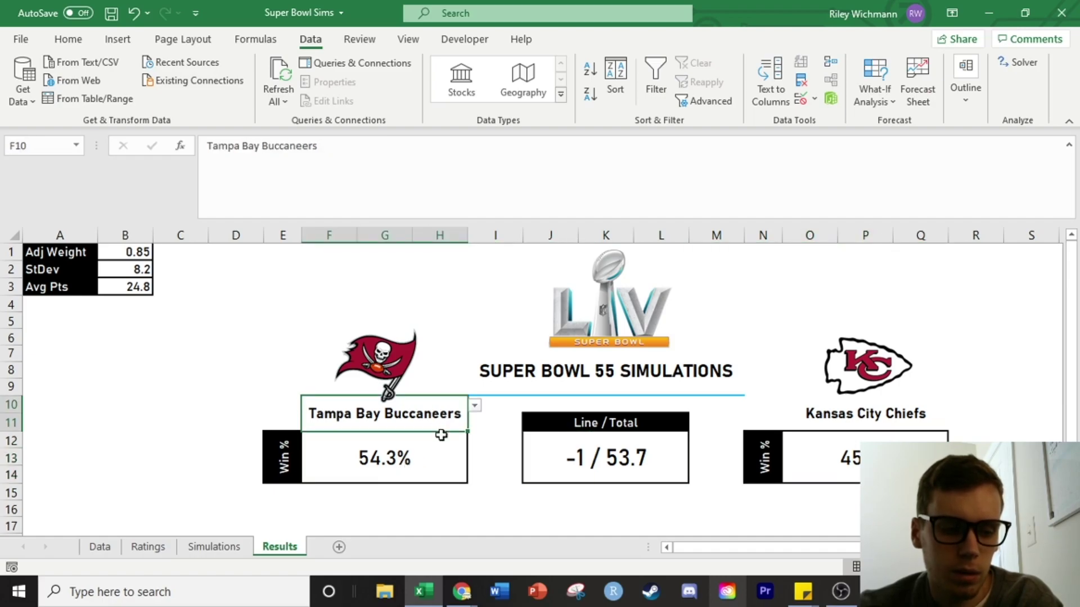
left_click(474, 405)
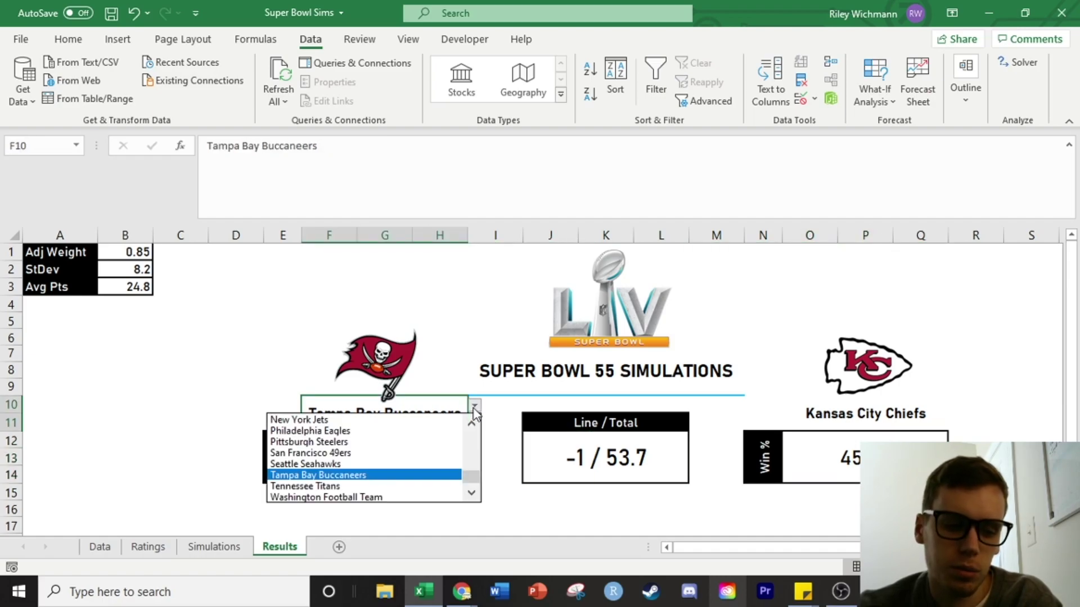
left_click(426, 431)
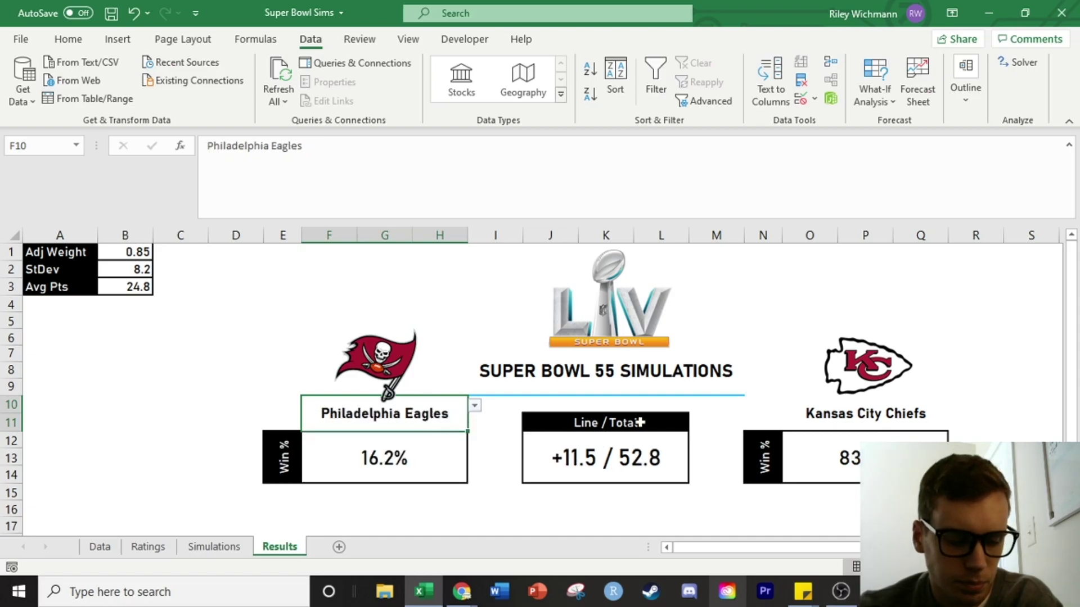
left_click(818, 473)
left_click(447, 462)
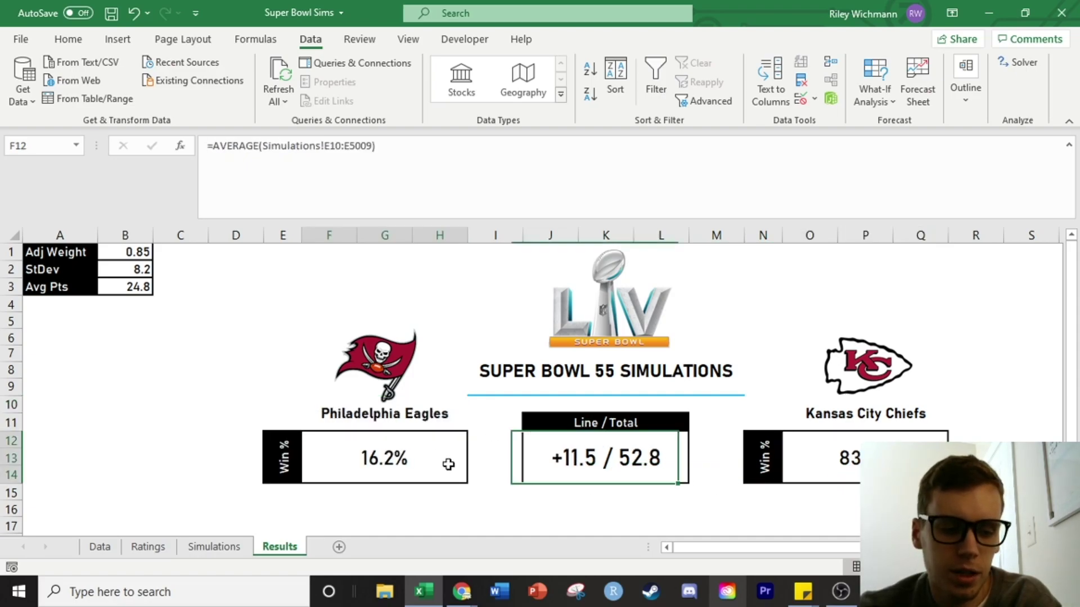
- Set the Kansas City Chiefs' opponent back to Tampa Bay Buccaneers and return the formula bar to a single line
left_click(456, 417)
left_click(395, 374)
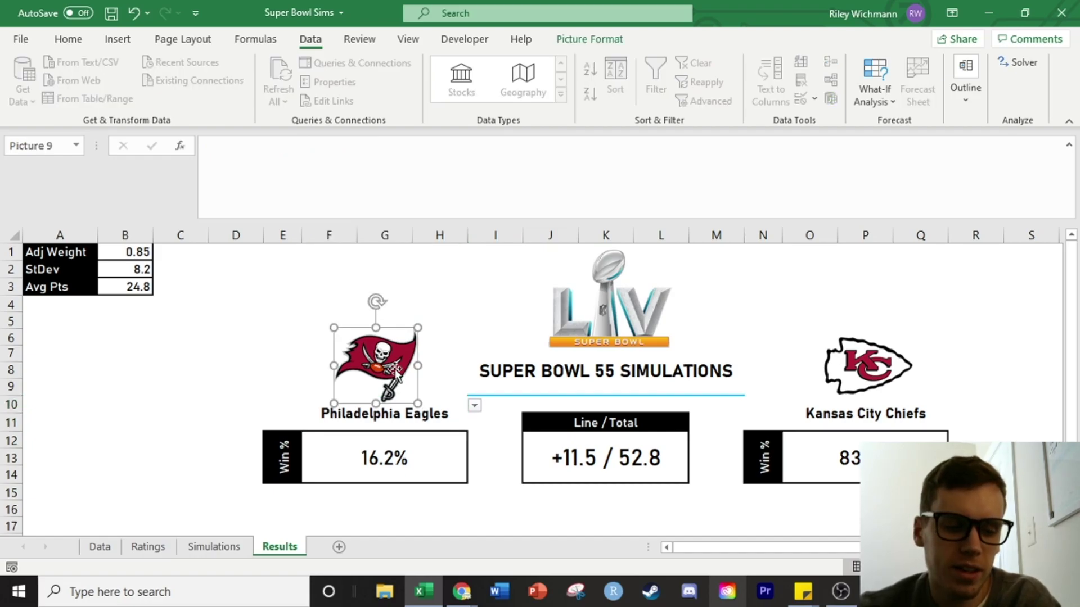
left_click(475, 408)
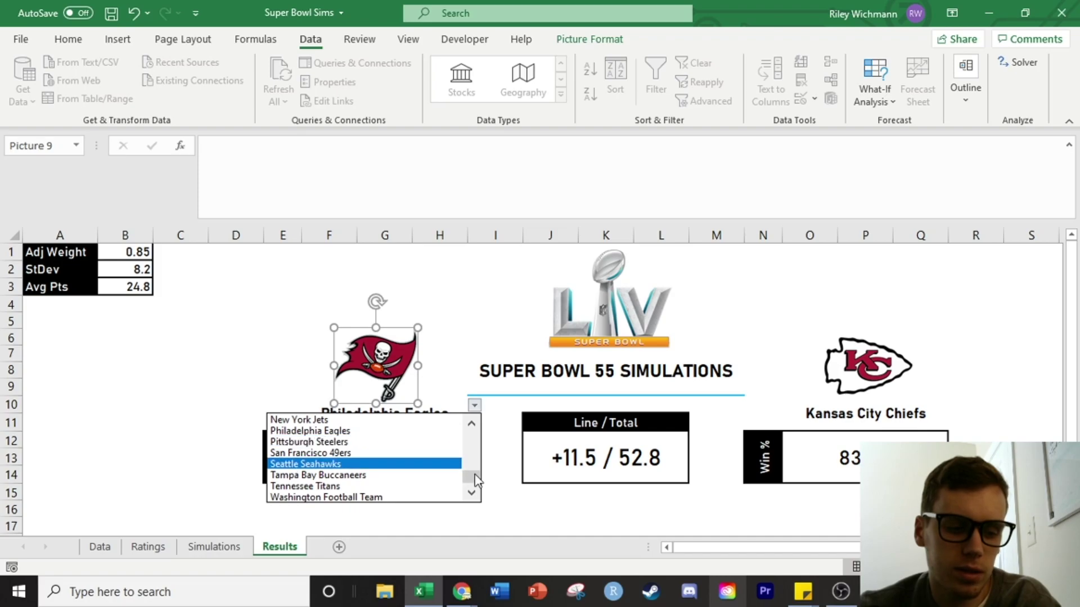
left_click_drag(475, 477, 473, 477)
left_click(436, 478)
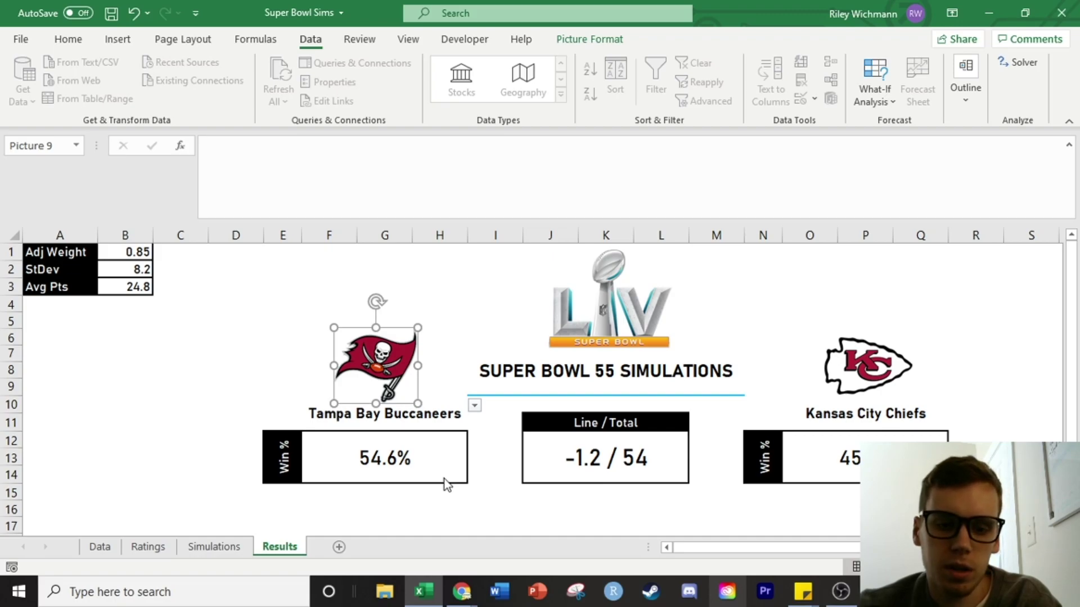
scroll(551, 446, "down", 1)
scroll(602, 425, "up", 1)
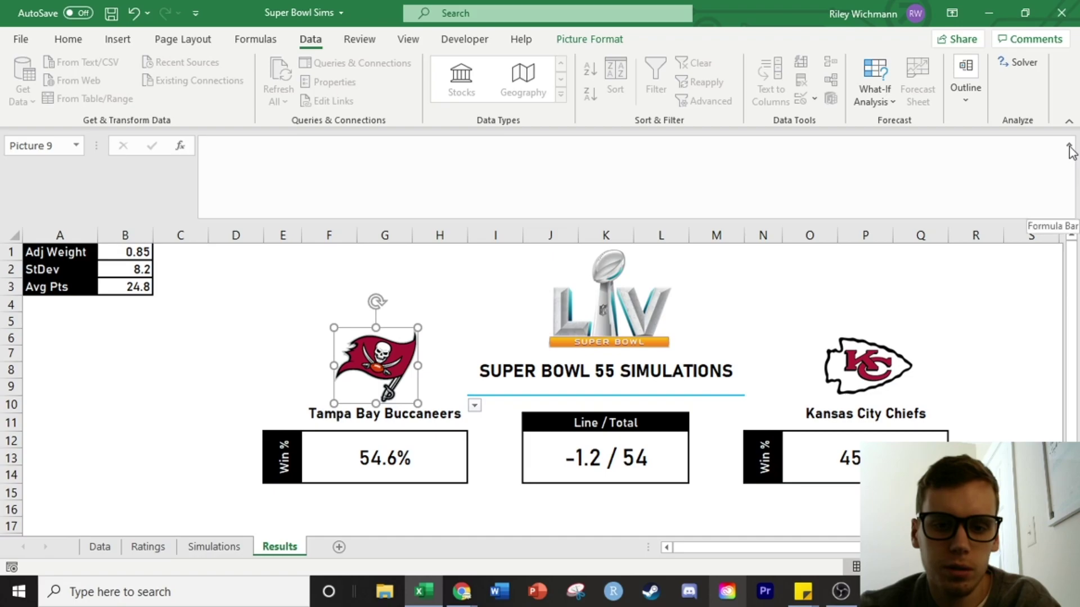
left_click(1069, 147)
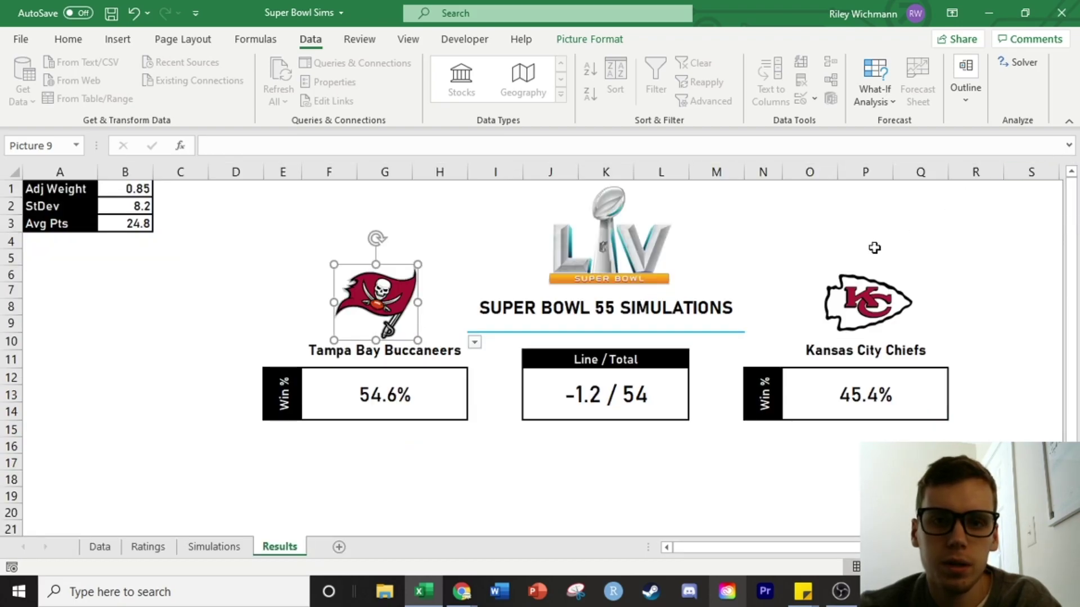